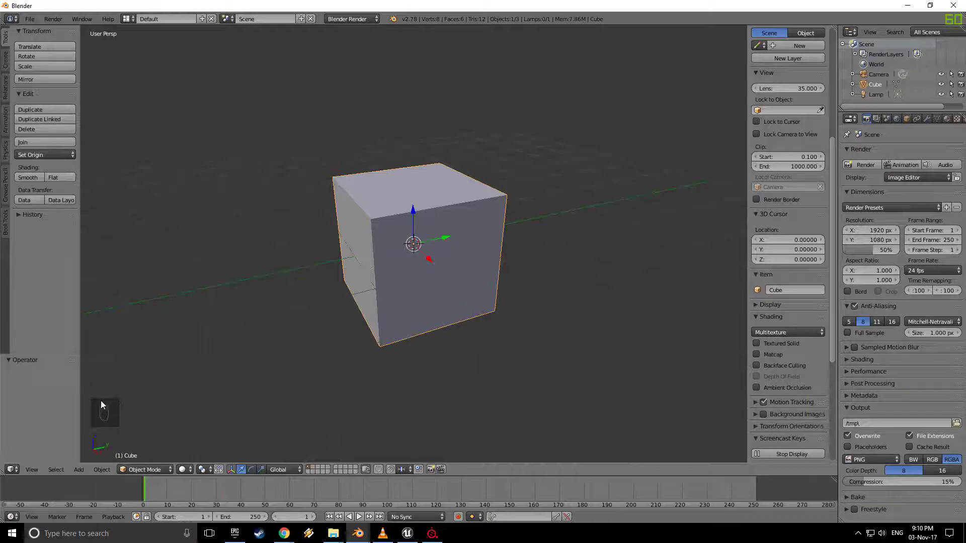
{"action": "middle_click_drag", "start_coordinate": [175, 391], "coordinate": [96, 394]}
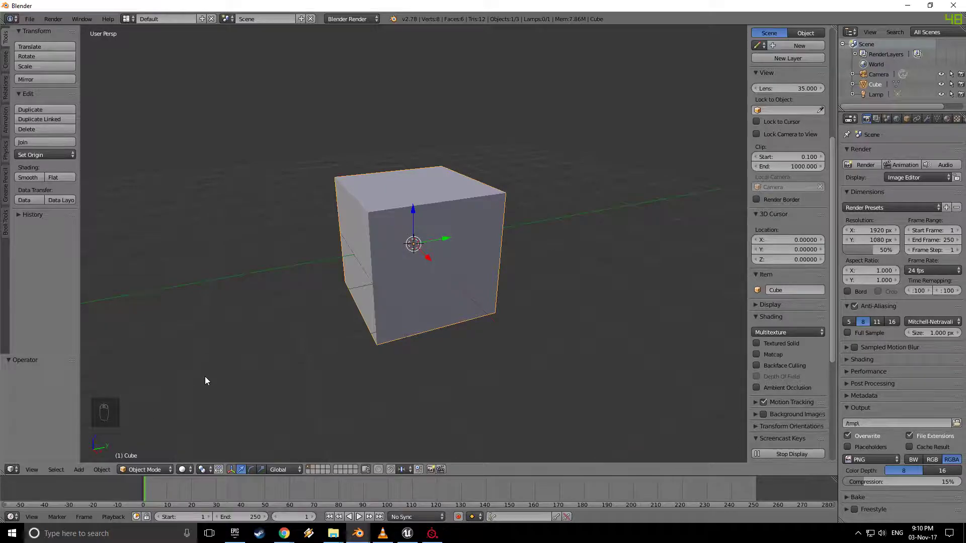
{"action": "key", "text": "space"}
{"action": "key", "text": "Escape"}
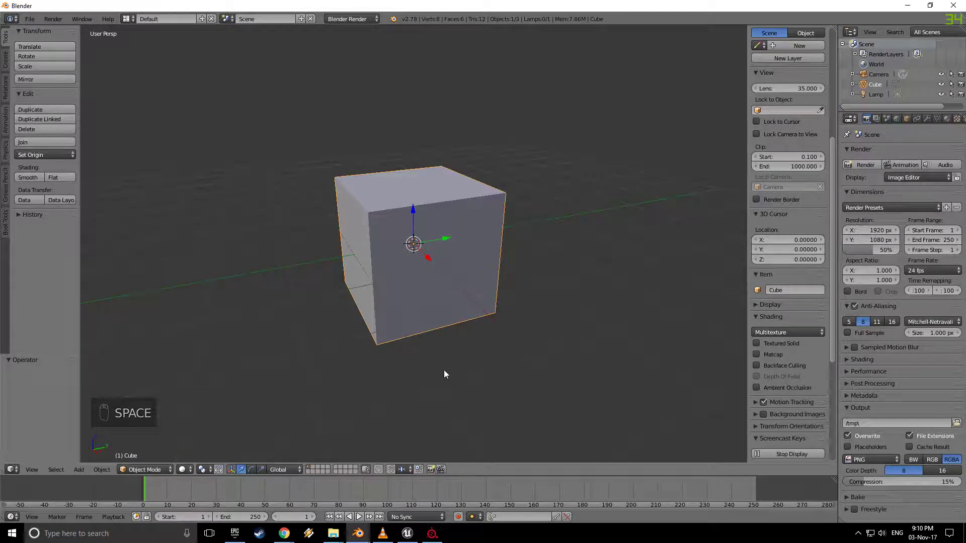
{"action": "middle_click_drag", "start_coordinate": [366, 371], "coordinate": [564, 311]}
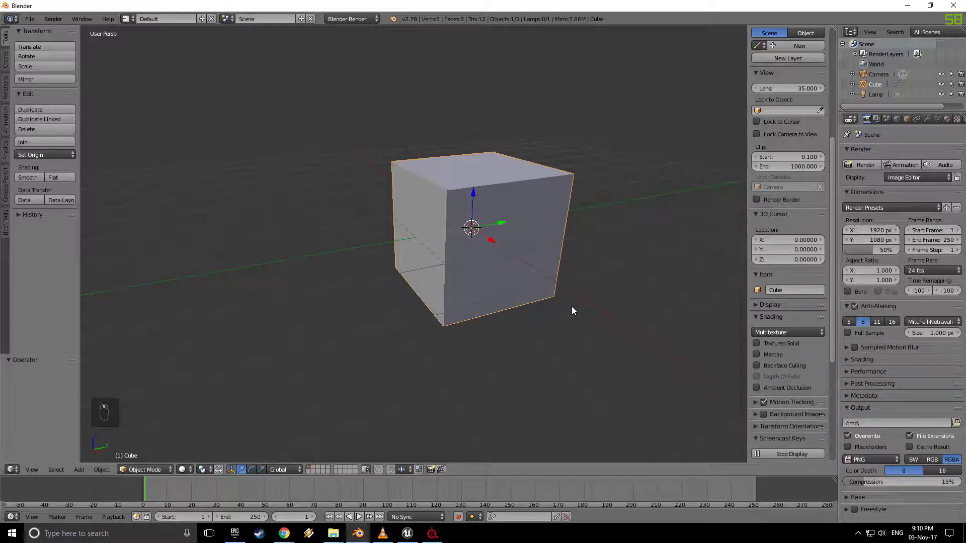
{"action": "middle_click_drag", "start_coordinate": [568, 245], "coordinate": [573, 208]}
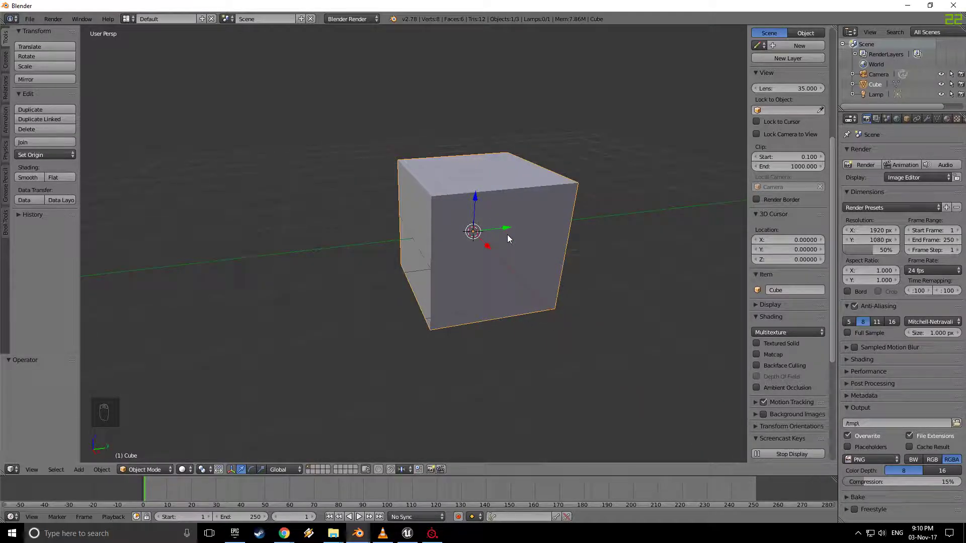
Enter Edit Mode on the cube, select its top corner vertices one at a time and try moving a single one.
{"action": "key", "text": "Tab"}
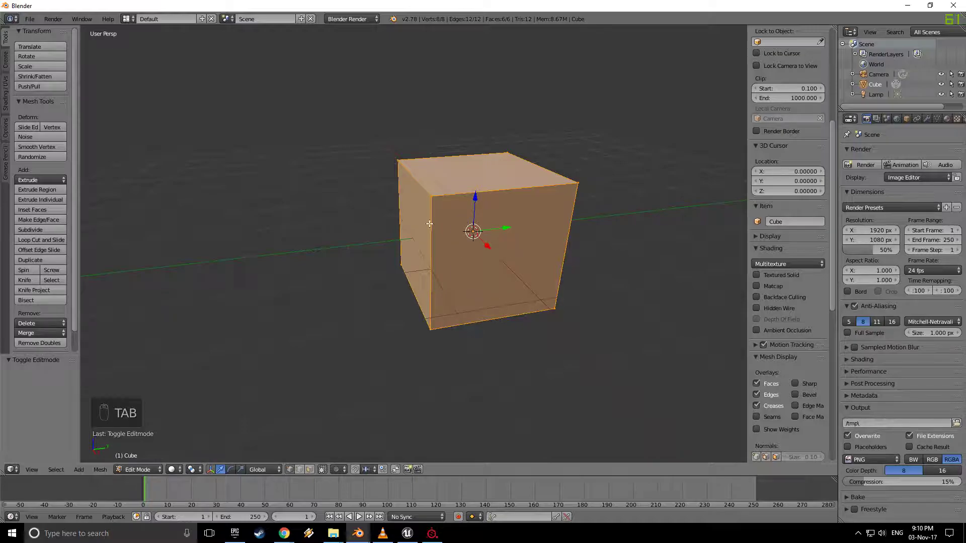
{"action": "right_click", "coordinate": [397, 160]}
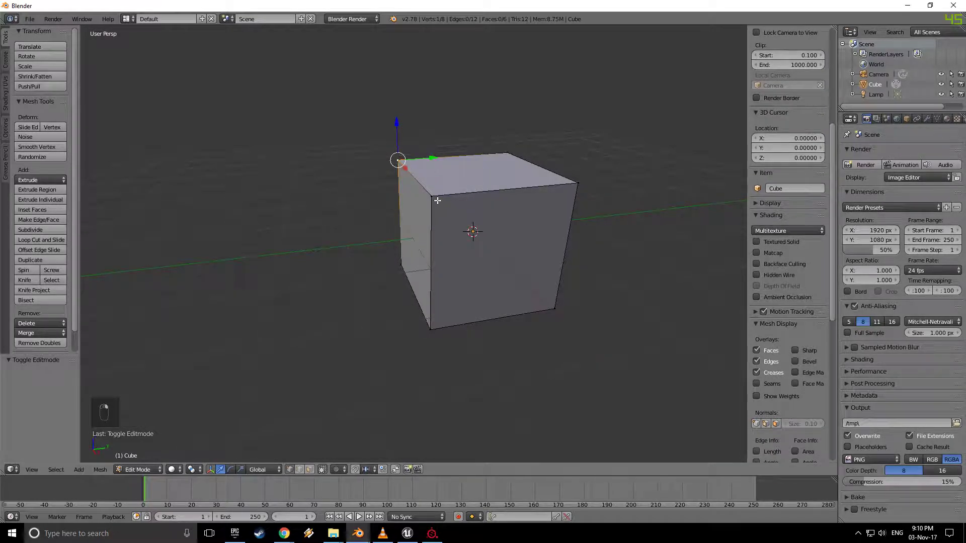
{"action": "right_click", "coordinate": [432, 197]}
{"action": "right_click", "coordinate": [511, 151]}
{"action": "right_click", "coordinate": [577, 184]}
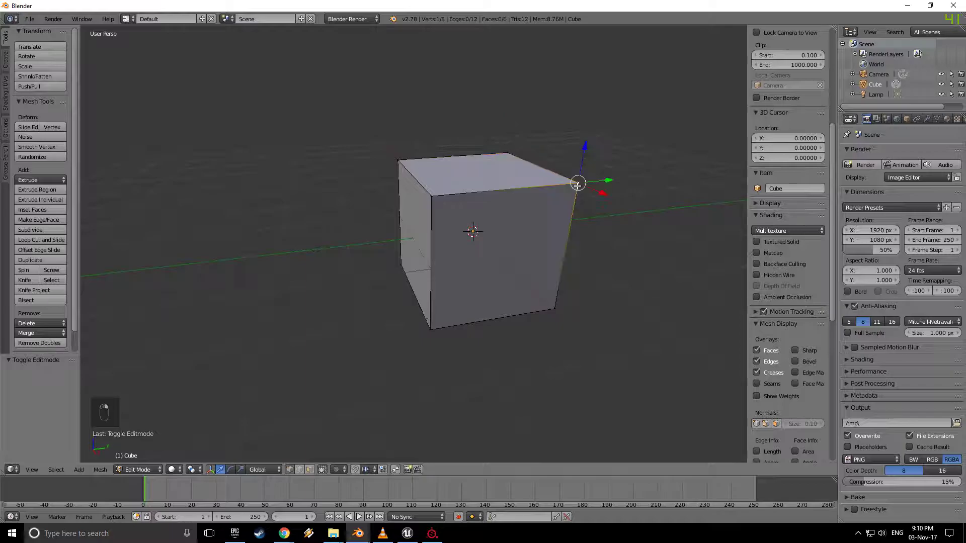
{"action": "right_click", "coordinate": [432, 198]}
{"action": "right_click", "coordinate": [399, 161]}
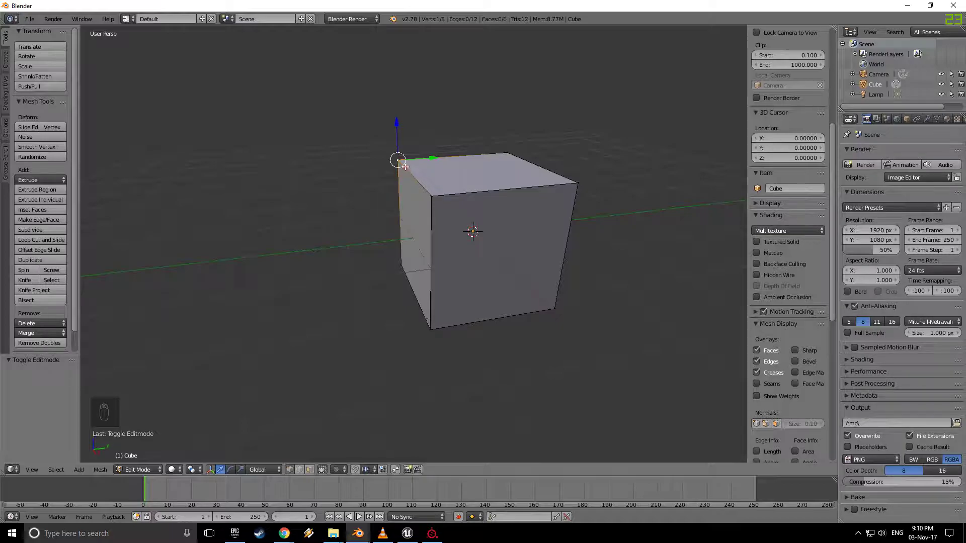
{"action": "key", "text": "g"}
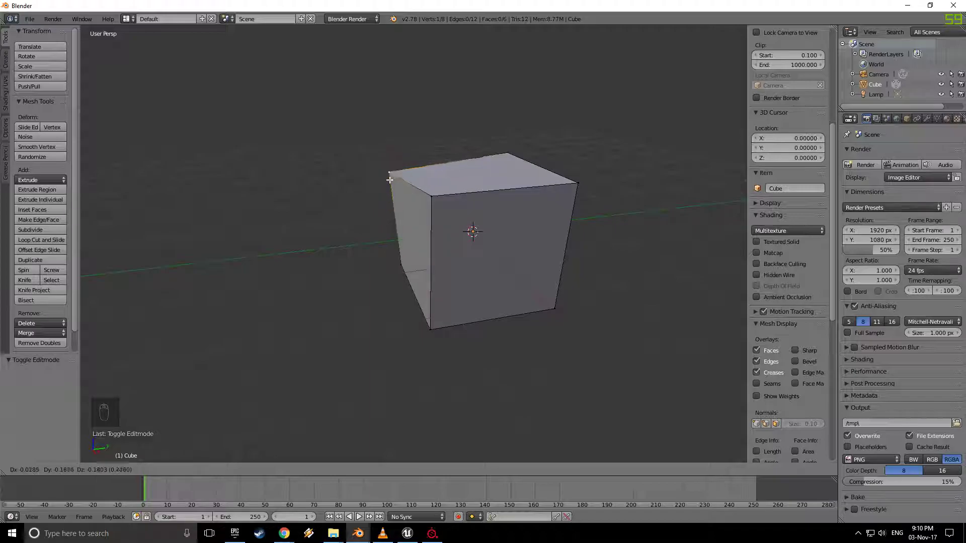
{"action": "right_click", "coordinate": [412, 187]}
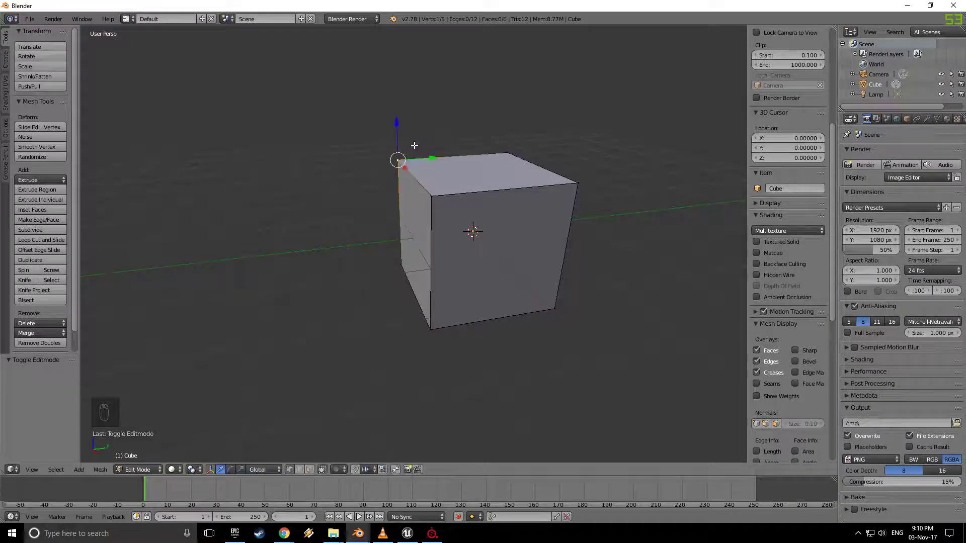
Extend the selection to all four top vertices of the cube and try moving the top face freely.
{"action": "right_click", "coordinate": [431, 196], "text": "shift"}
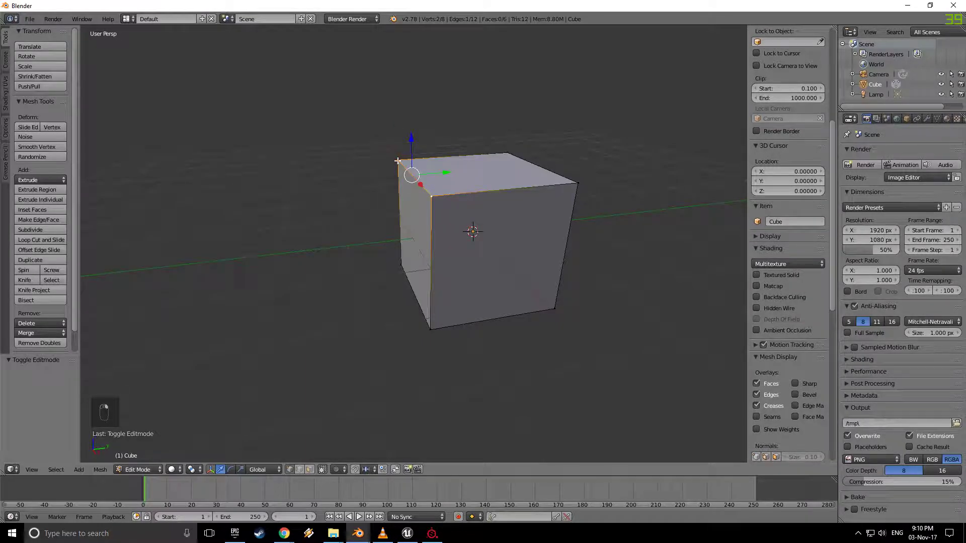
{"action": "right_click", "coordinate": [577, 184], "text": "shift"}
{"action": "right_click", "coordinate": [507, 153], "text": "shift"}
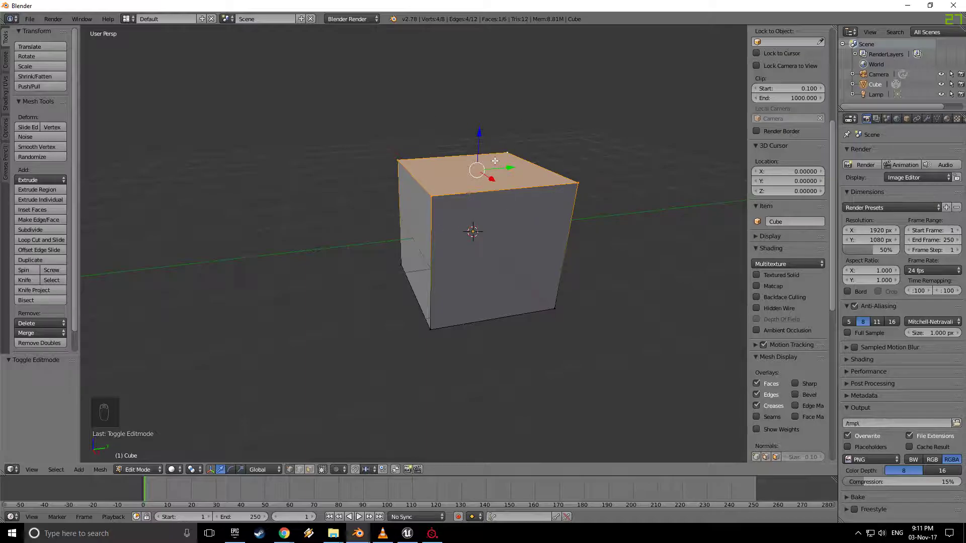
{"action": "key", "text": "g"}
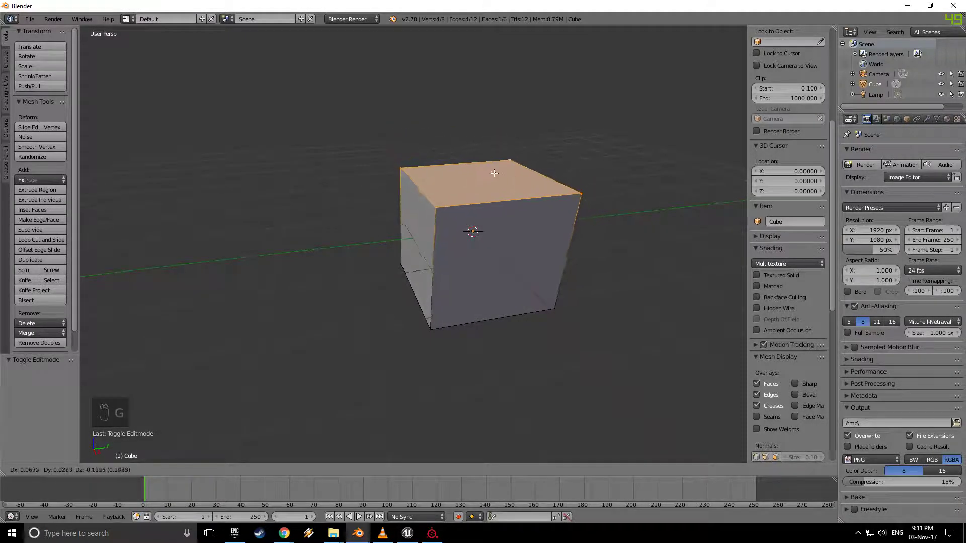
{"action": "right_click", "coordinate": [482, 180]}
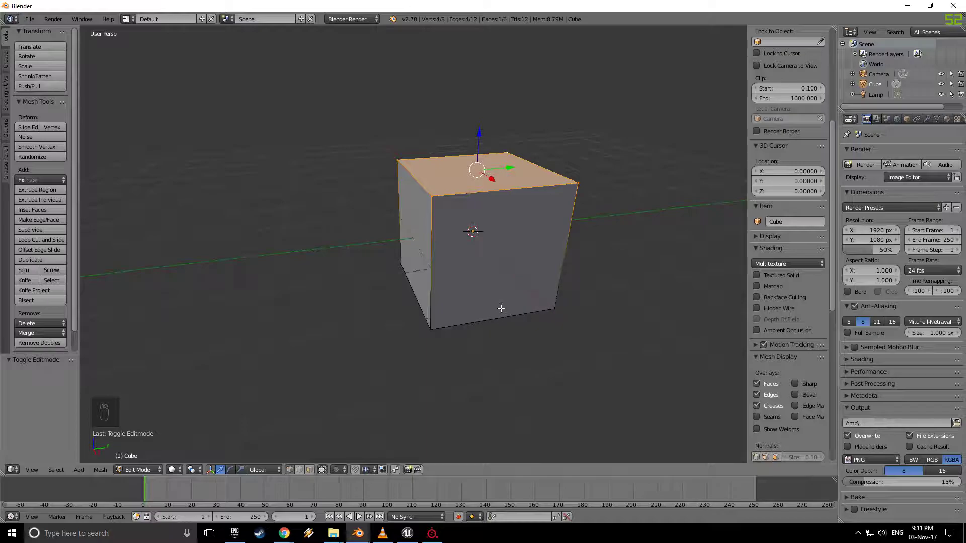
Switch to the right orthographic view and display the cube in wireframe so hidden vertices can be selected.
{"action": "middle_click_drag", "start_coordinate": [500, 306], "coordinate": [524, 279], "text": "shift"}
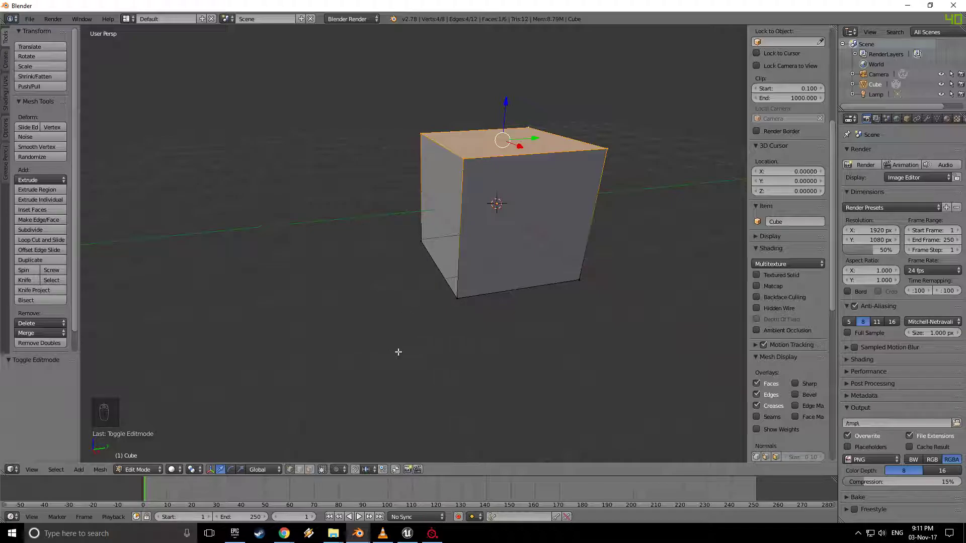
{"action": "middle_click_drag", "start_coordinate": [528, 290], "coordinate": [464, 256], "text": "shift"}
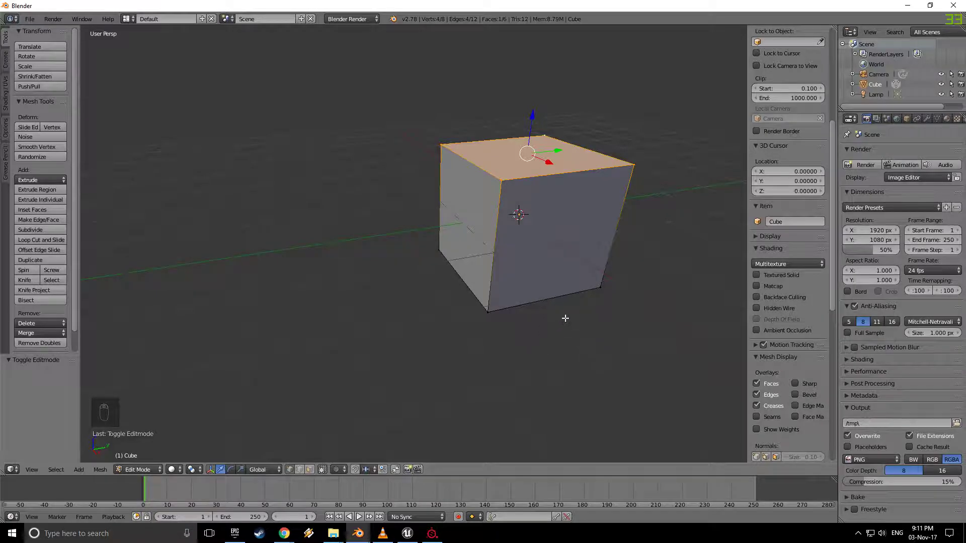
{"action": "middle_click_drag", "start_coordinate": [603, 303], "coordinate": [525, 238], "text": "shift"}
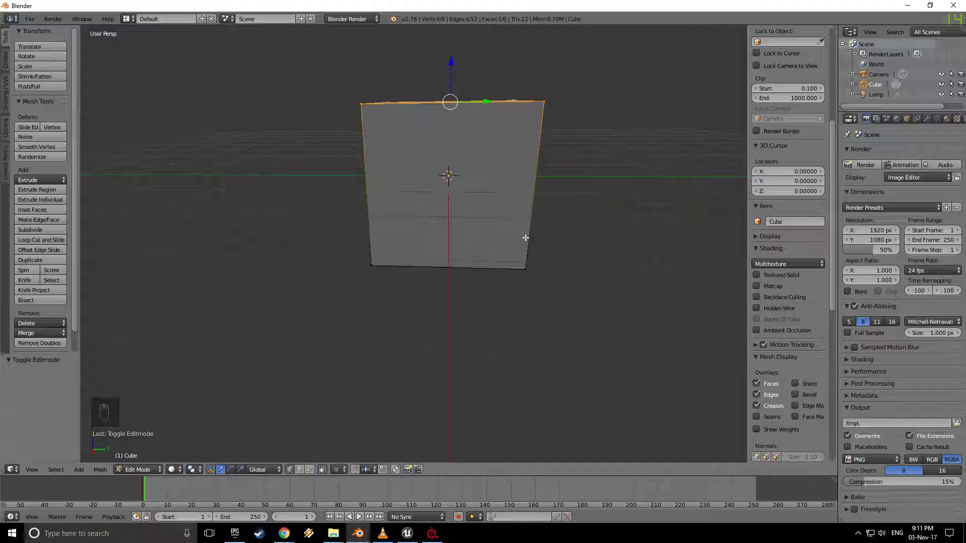
{"action": "key", "text": "KP_1"}
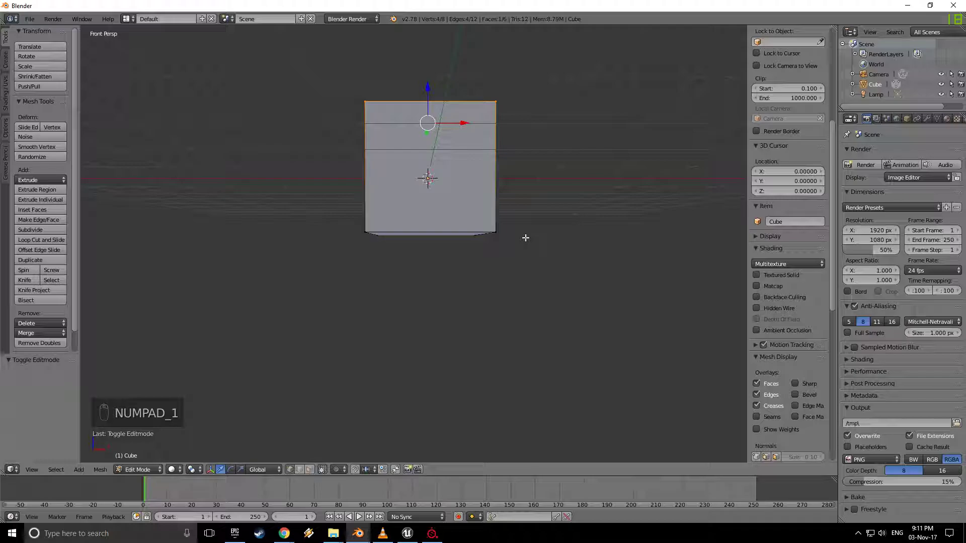
{"action": "key", "text": "KP_3"}
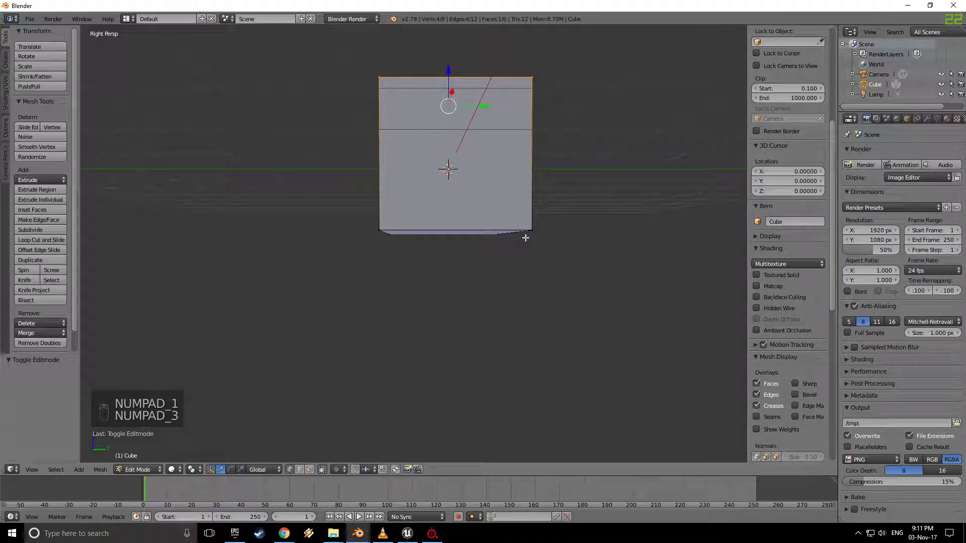
{"action": "key", "text": "KP_5"}
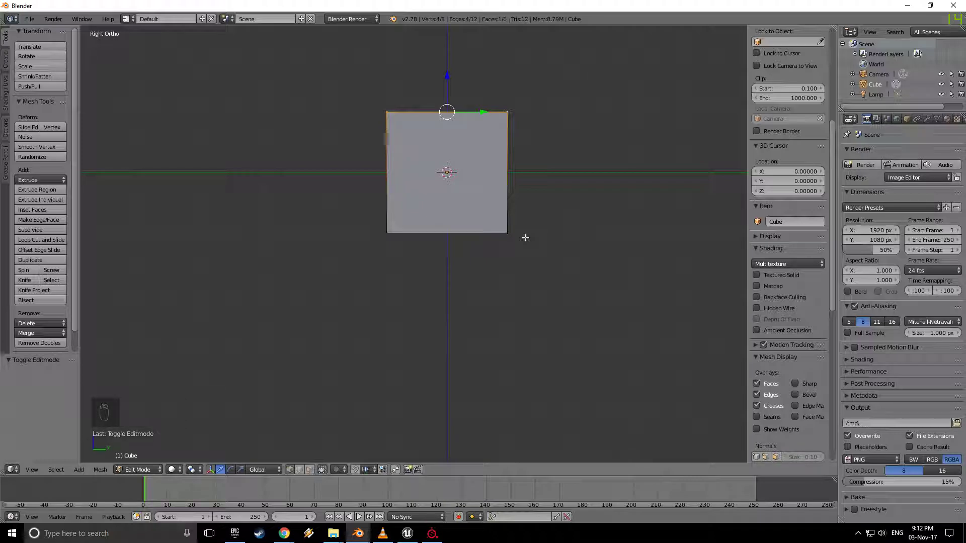
{"action": "middle_click_drag", "start_coordinate": [551, 177], "coordinate": [542, 227], "text": "shift"}
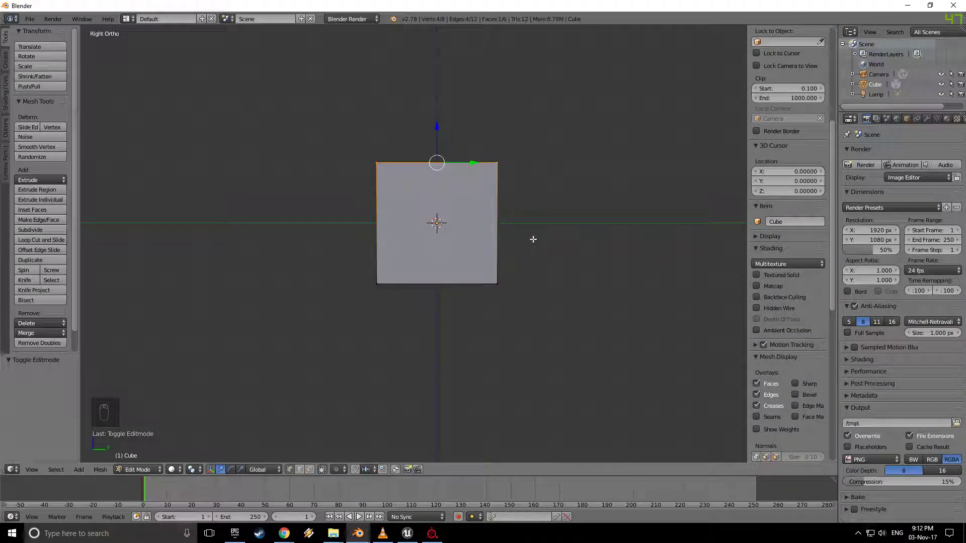
{"action": "key", "text": "z"}
{"action": "scroll", "coordinate": [579, 211], "scroll_direction": "up", "scroll_amount": 2}
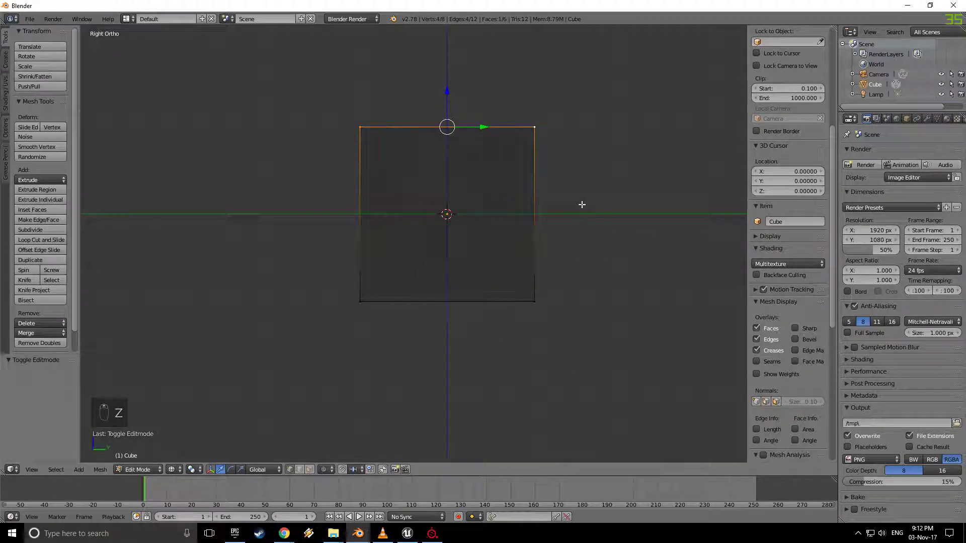
{"action": "middle_click_drag", "start_coordinate": [582, 205], "coordinate": [539, 237], "text": "shift"}
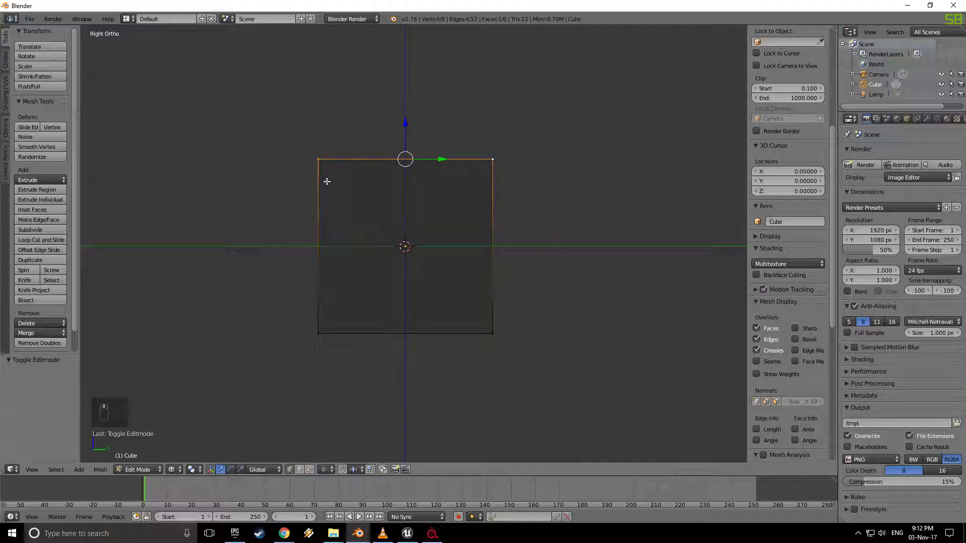
Box-select only the cube's four bottom vertices and move them up 1 unit along the Z axis.
{"action": "key", "text": "a"}
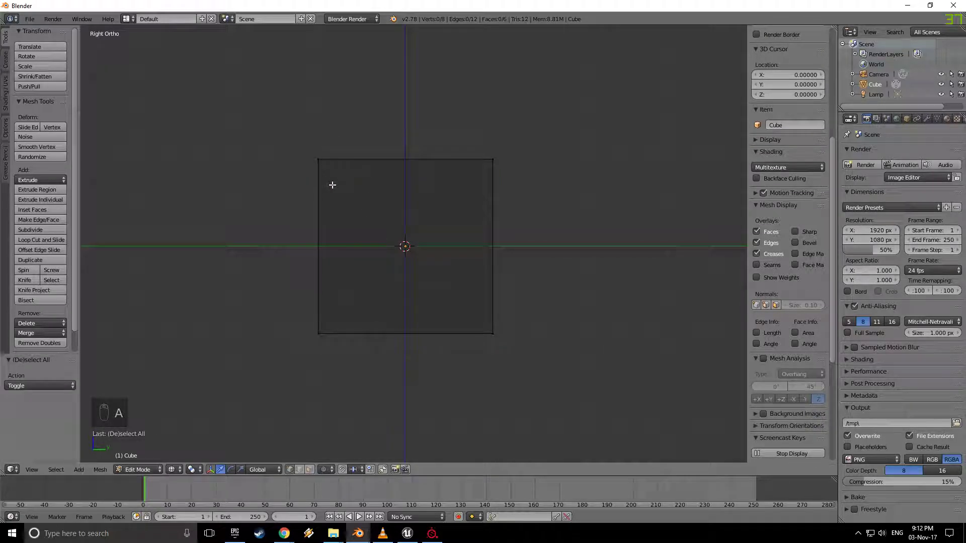
{"action": "key", "text": "a"}
{"action": "key", "text": "a"}
{"action": "key", "text": "b"}
{"action": "left_click_drag", "start_coordinate": [275, 298], "coordinate": [523, 365]}
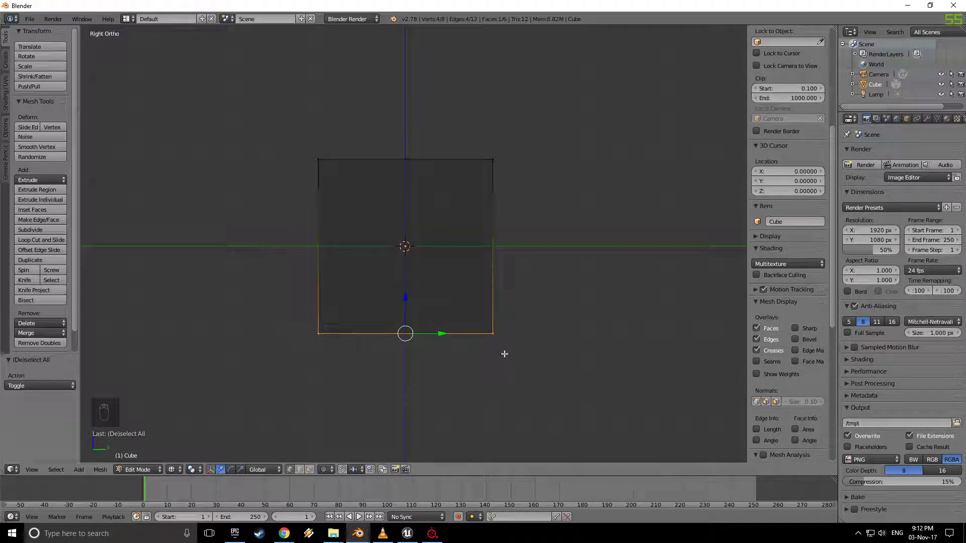
{"action": "key", "text": "g"}
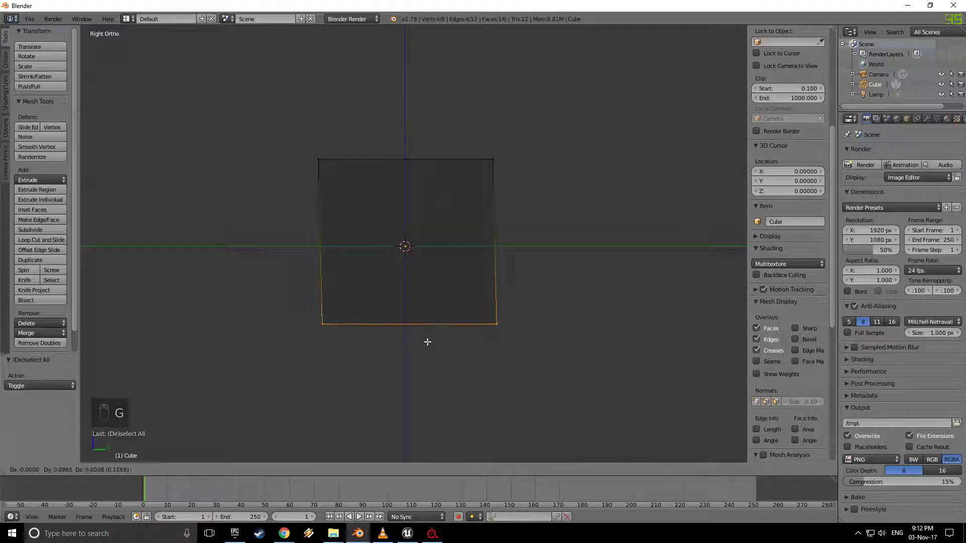
{"action": "key", "text": "z"}
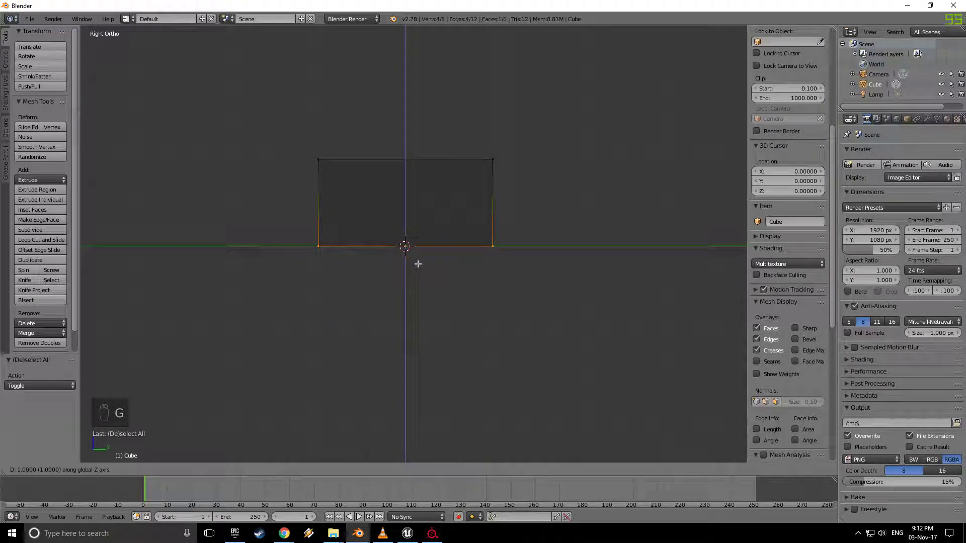
{"action": "left_click", "coordinate": [418, 264]}
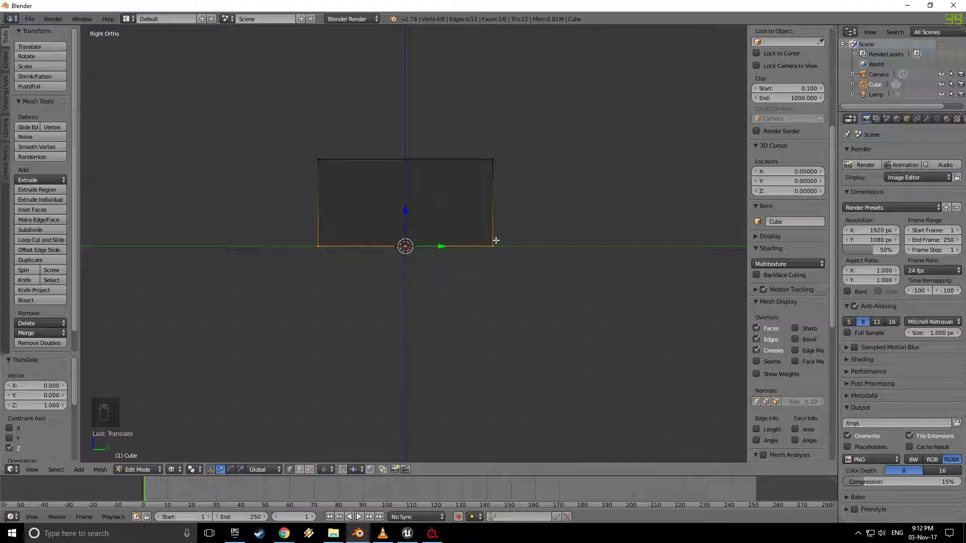
Check the median coordinates of the selected bottom vertices in the transform properties.
{"action": "key", "text": "n"}
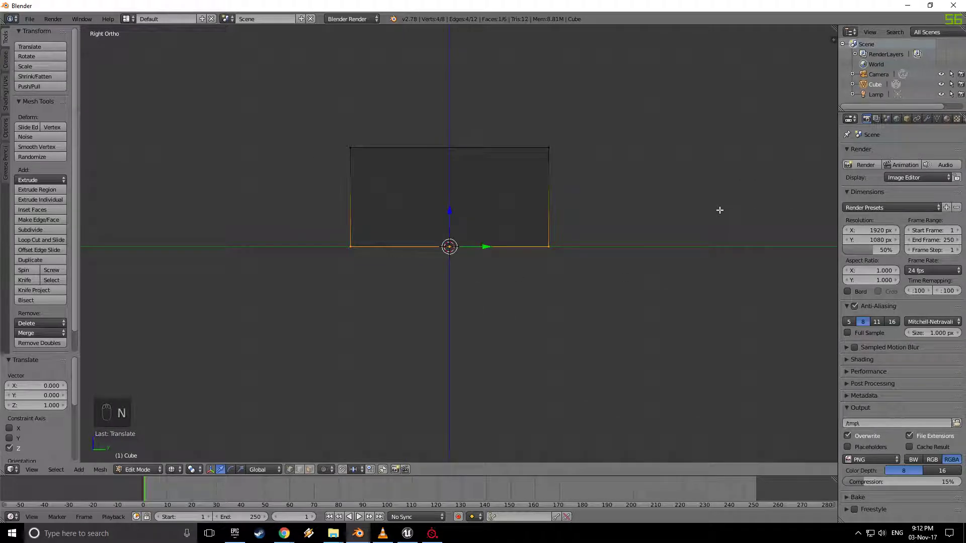
{"action": "key", "text": "n"}
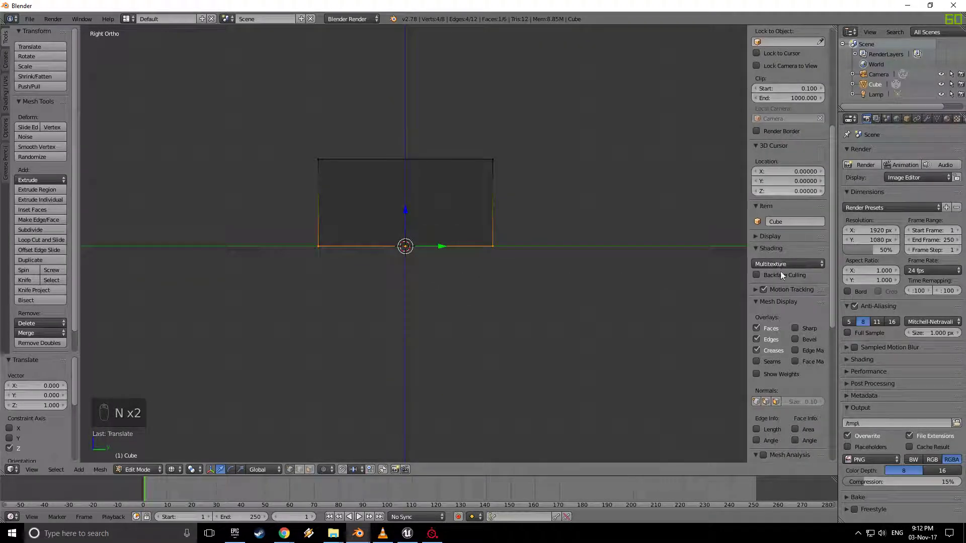
{"action": "scroll", "coordinate": [780, 279], "scroll_direction": "up", "scroll_amount": 10}
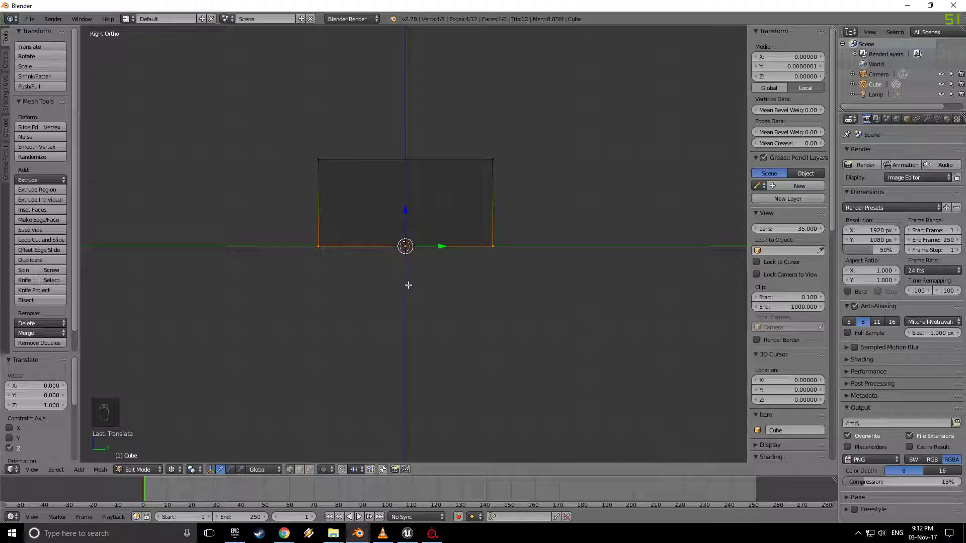
{"action": "key", "text": "g"}
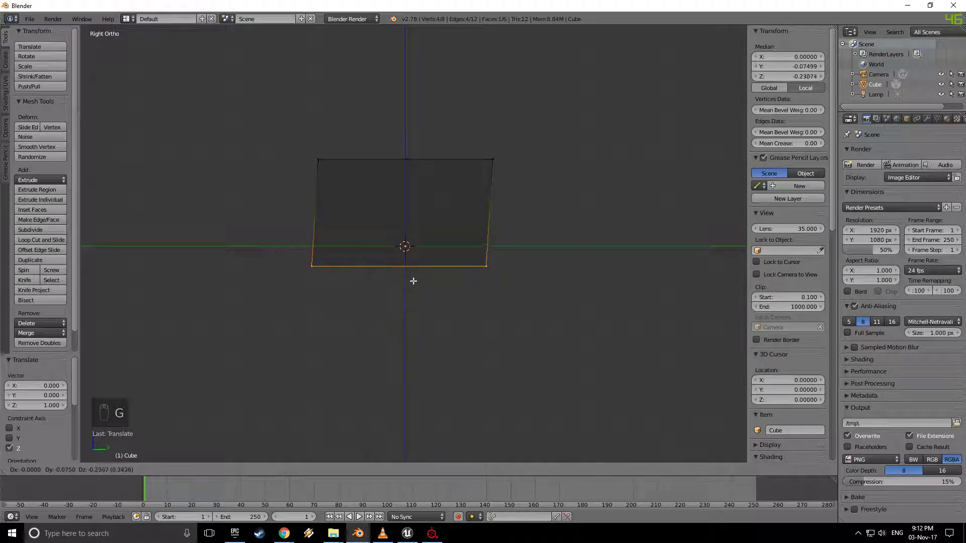
{"action": "key", "text": "z"}
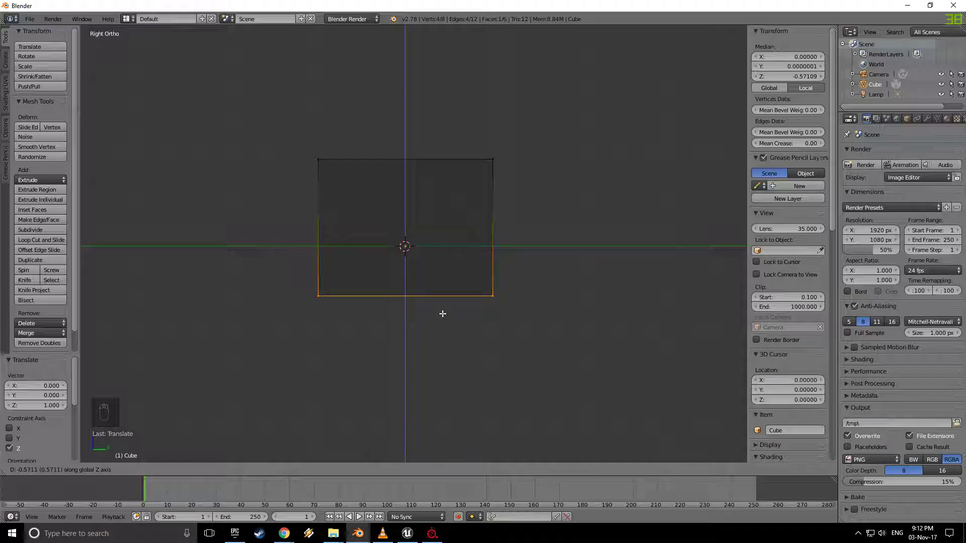
{"action": "right_click", "coordinate": [442, 314]}
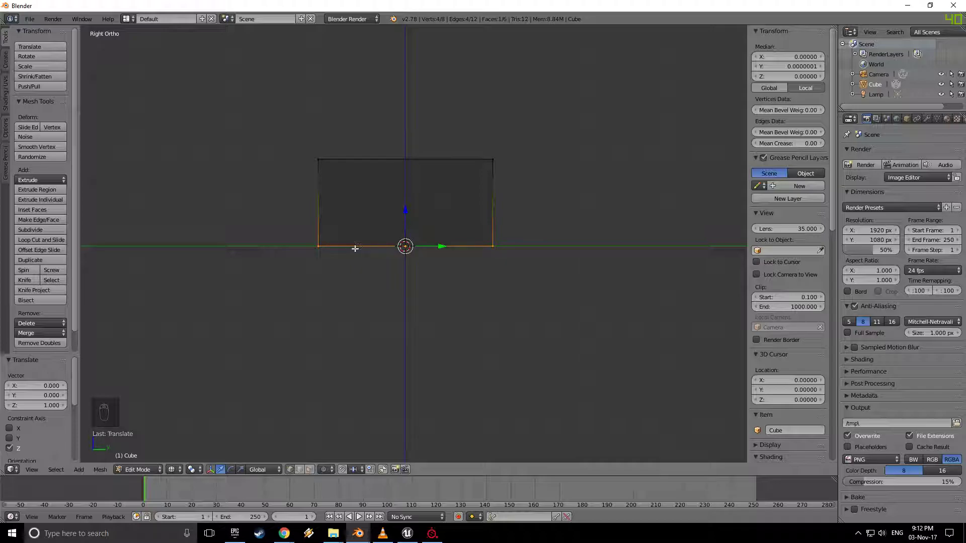
Deselect all vertices of the mesh.
{"action": "key", "text": "a"}
{"action": "middle_click_drag", "start_coordinate": [446, 275], "coordinate": [497, 279], "text": "shift"}
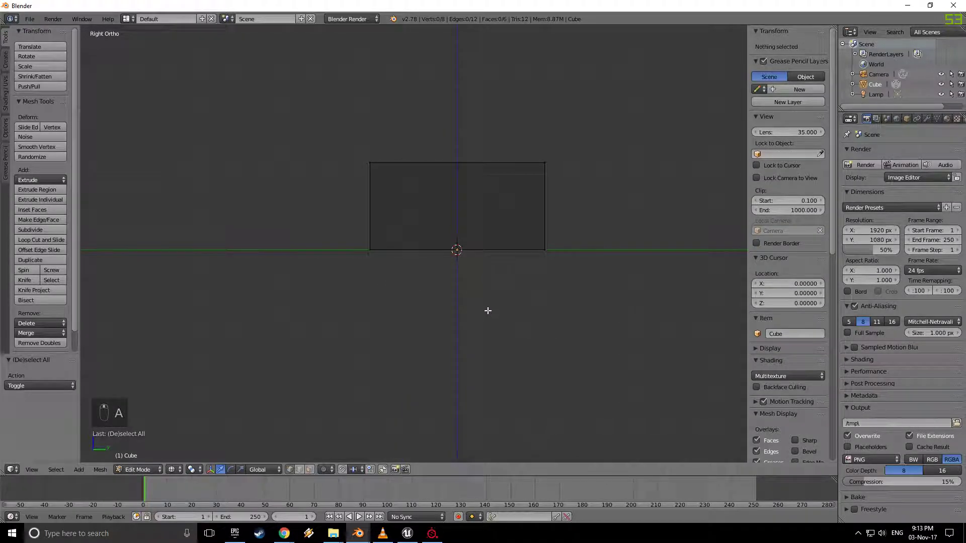
{"action": "key", "text": "b"}
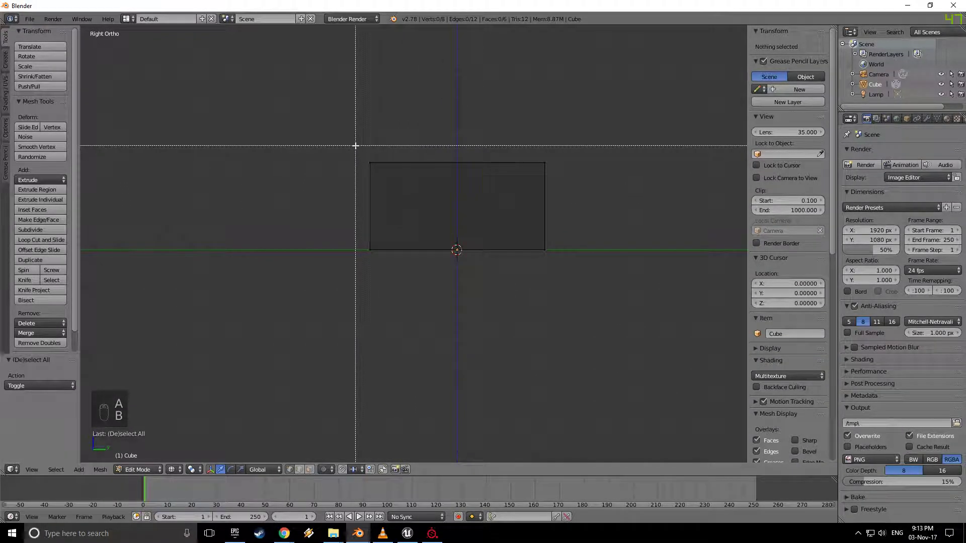
{"action": "left_click_drag", "start_coordinate": [332, 143], "coordinate": [571, 188]}
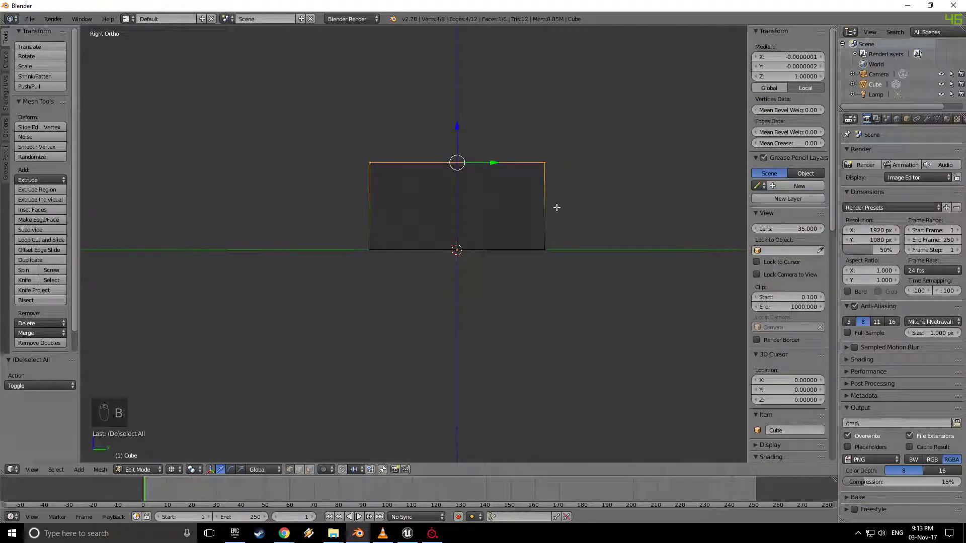
{"action": "key", "text": "g"}
{"action": "right_click", "coordinate": [568, 222]}
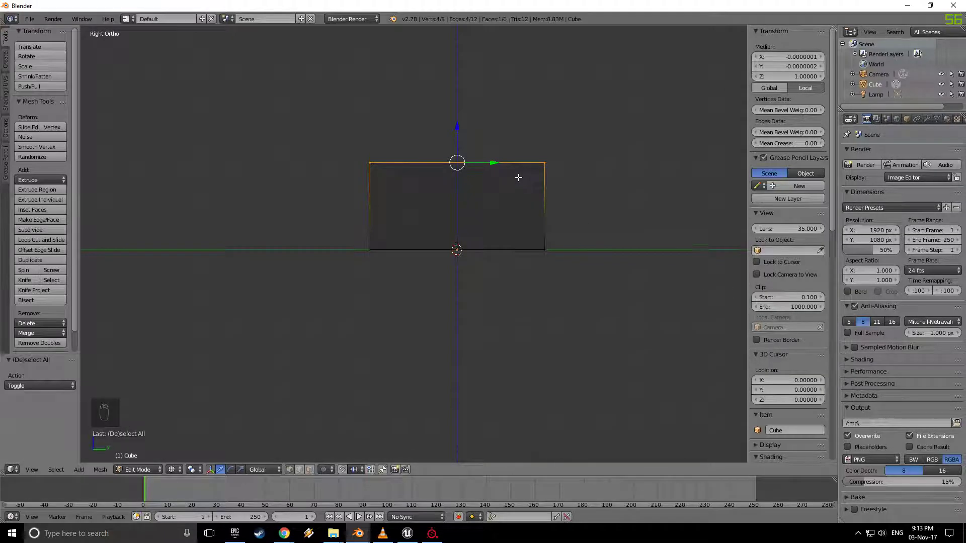
{"action": "middle_click_drag", "start_coordinate": [517, 206], "coordinate": [528, 206], "text": "shift"}
{"action": "key", "text": "a"}
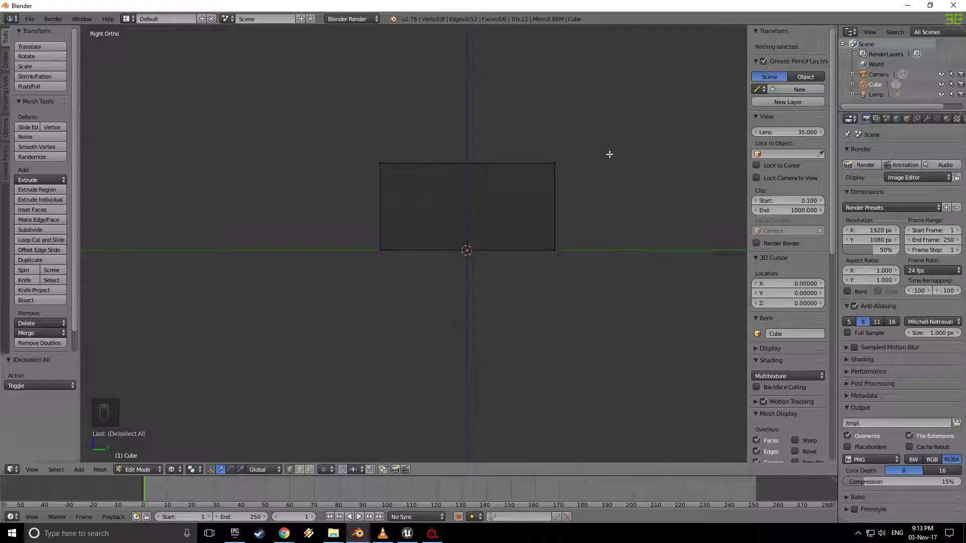
In the top orthographic view, box-select the four vertices on the cube's negative X side and move them 1 unit along X.
{"action": "middle_click_drag", "start_coordinate": [609, 154], "coordinate": [483, 198]}
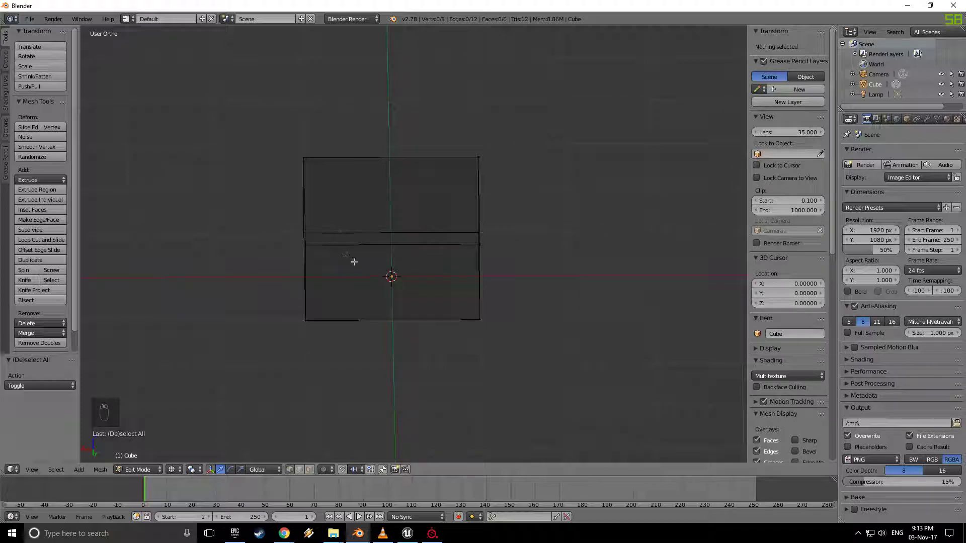
{"action": "mouse_move", "coordinate": [420, 288]}
{"action": "middle_mouse_down"}
{"action": "mouse_move", "coordinate": [412, 302]}
{"action": "mouse_move", "coordinate": [427, 306]}
{"action": "middle_mouse_up"}
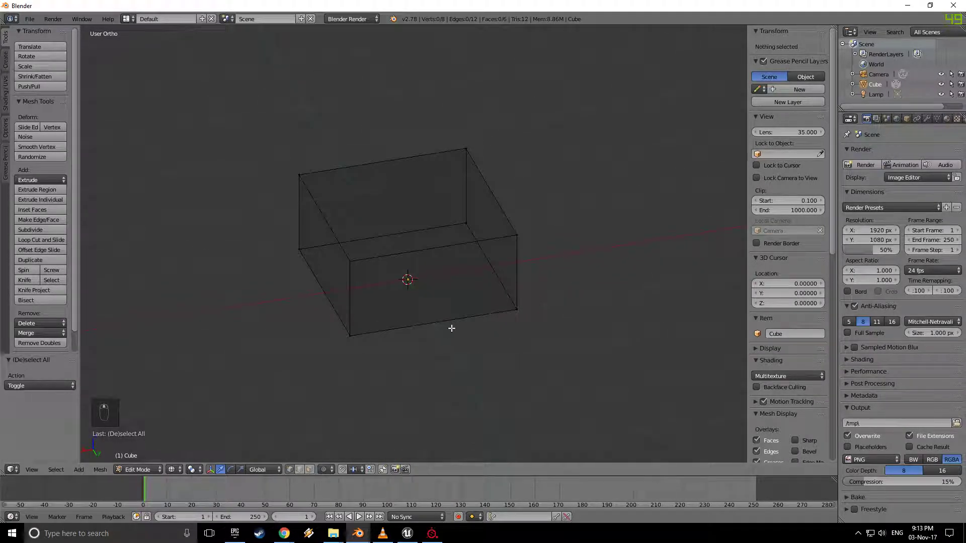
{"action": "key", "text": "KP_7"}
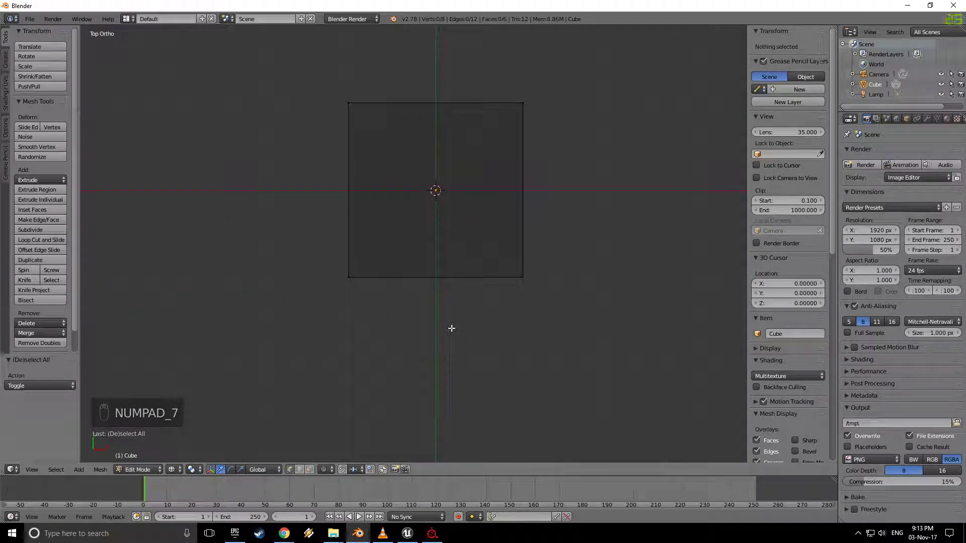
{"action": "key", "text": "b"}
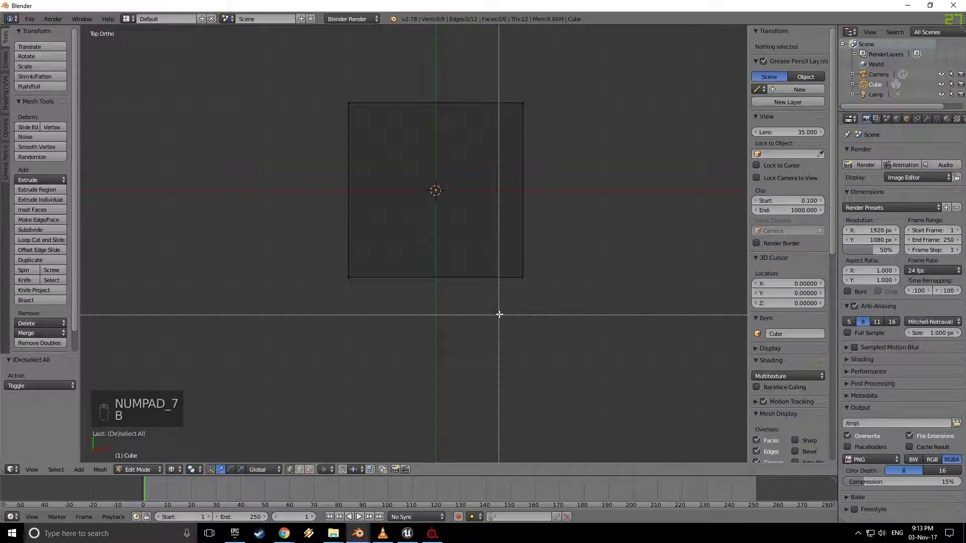
{"action": "left_click_drag", "start_coordinate": [324, 77], "coordinate": [369, 311]}
{"action": "key", "text": "g"}
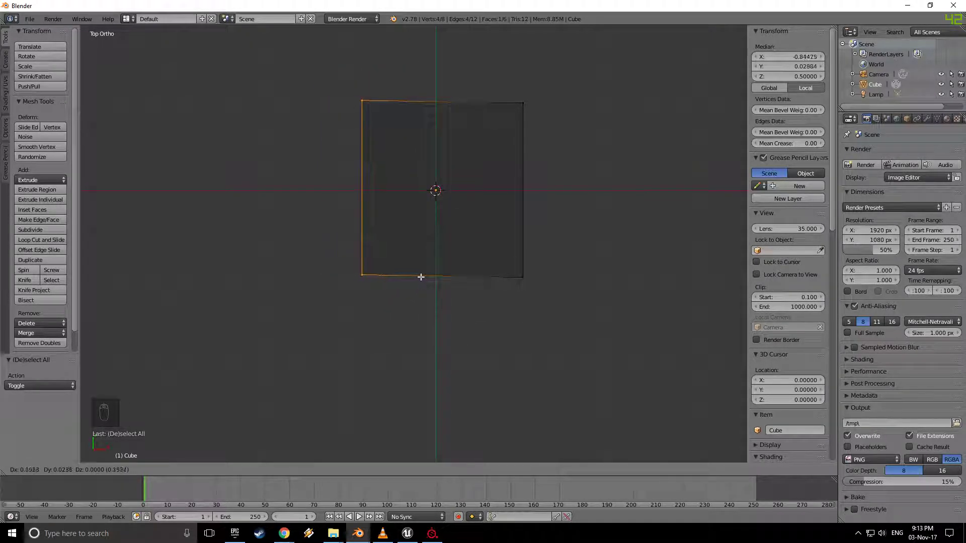
{"action": "key", "text": "x"}
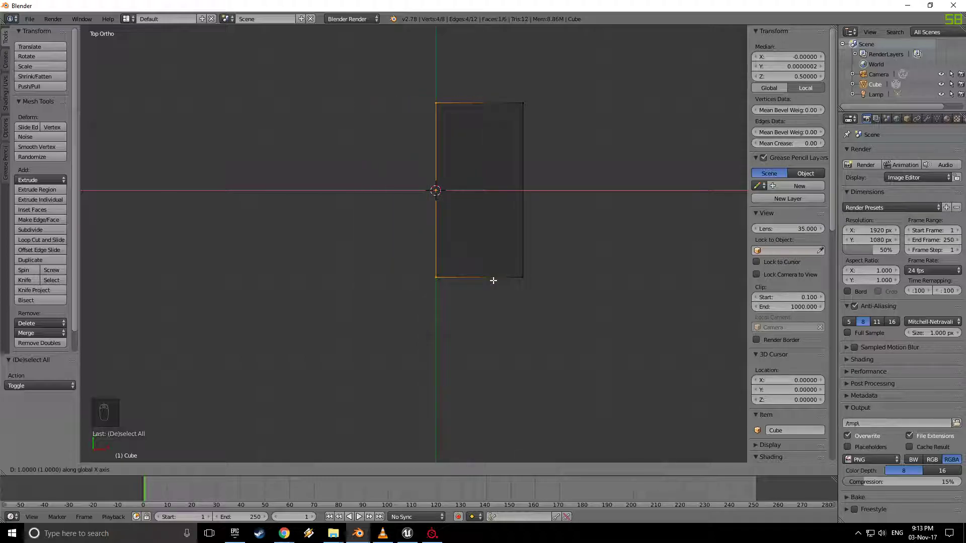
{"action": "left_click", "coordinate": [492, 278]}
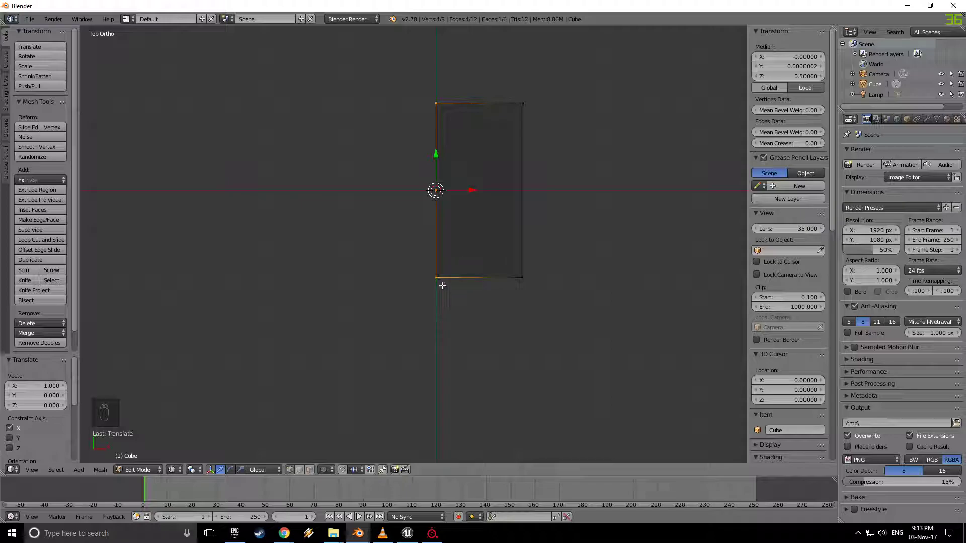
{"action": "key", "text": "g"}
{"action": "key", "text": "x"}
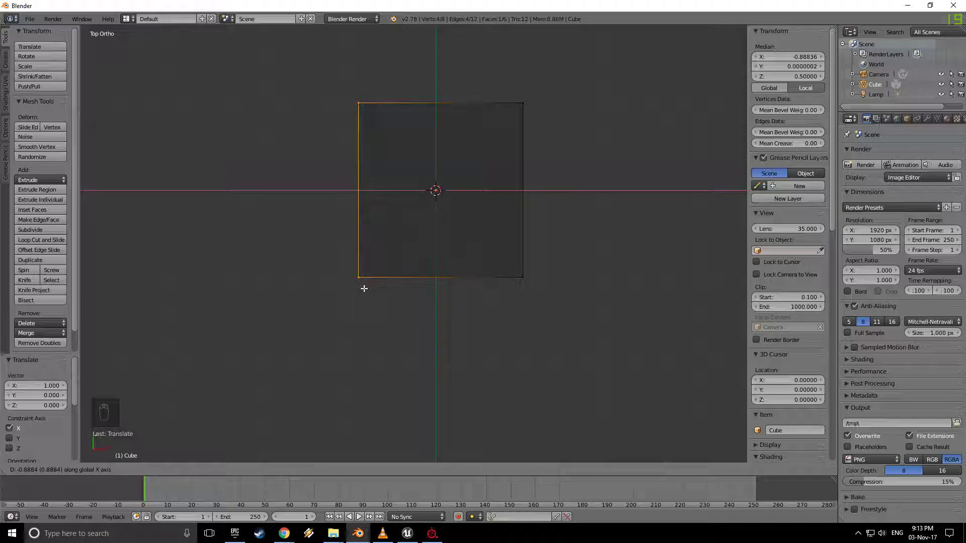
{"action": "key", "text": "Escape"}
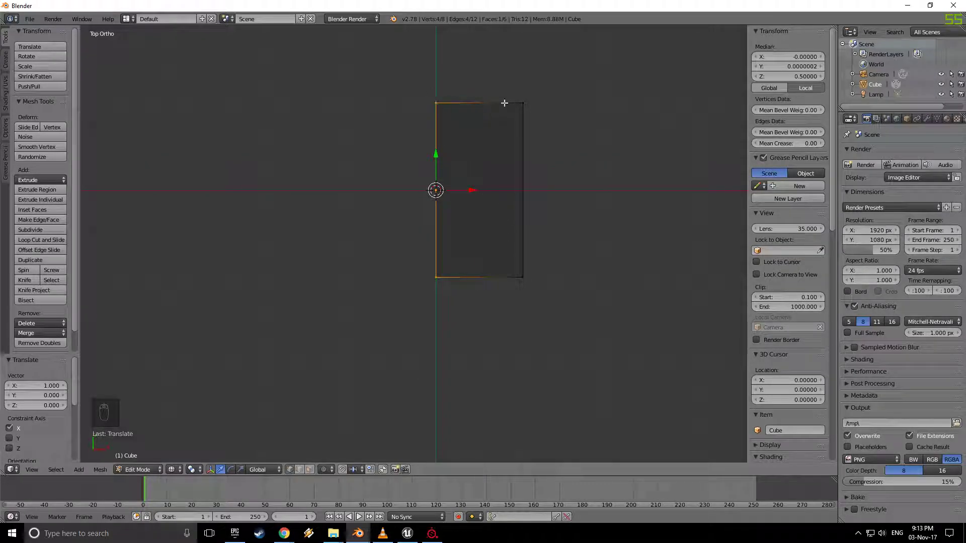
Set the median X coordinate of the selected vertices to exactly 0.
{"action": "left_click", "coordinate": [799, 57]}
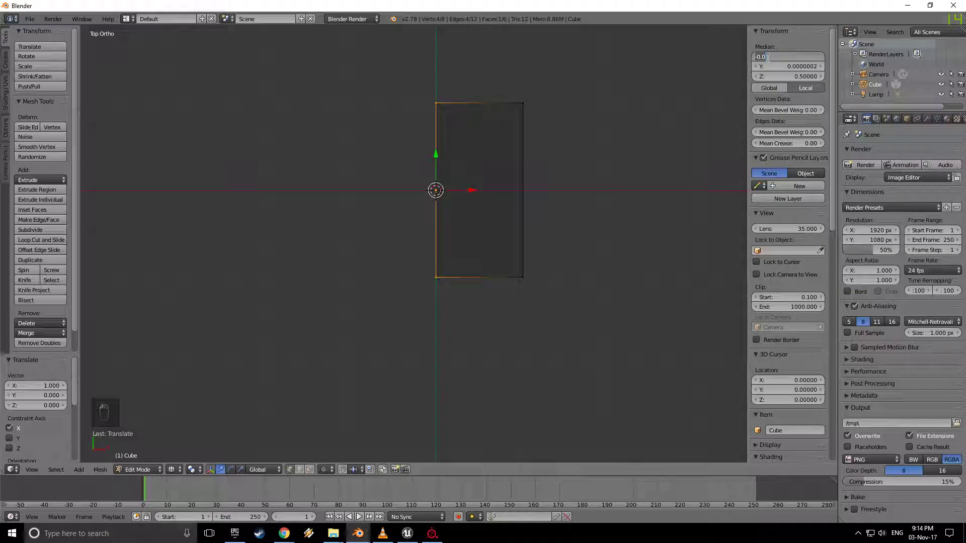
{"action": "type", "text": "0"}
{"action": "key", "text": "Return"}
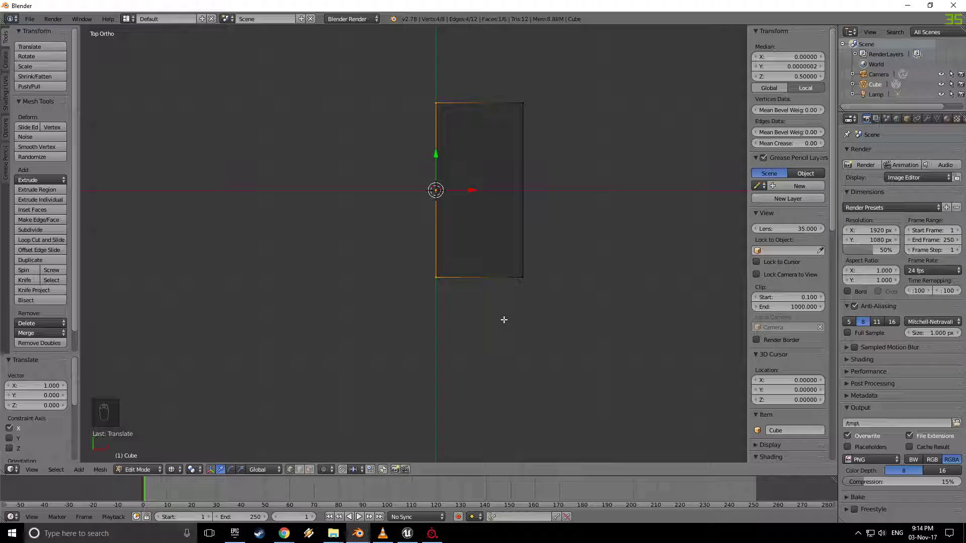
Box-select only the four vertices on the mesh's negative Y side and move them 1 unit along the Y axis.
{"action": "key", "text": "a"}
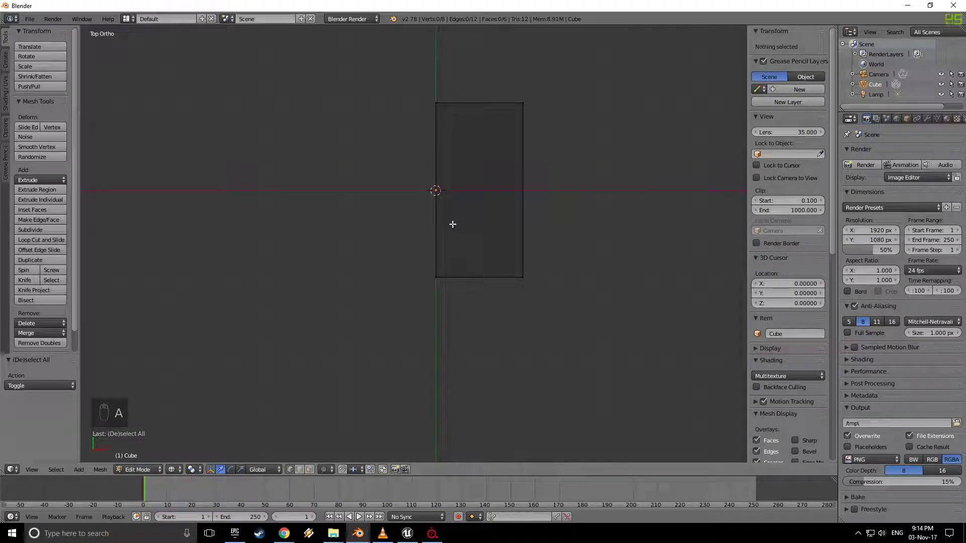
{"action": "key", "text": "b"}
{"action": "left_click_drag", "start_coordinate": [400, 242], "coordinate": [570, 319]}
{"action": "key", "text": "g"}
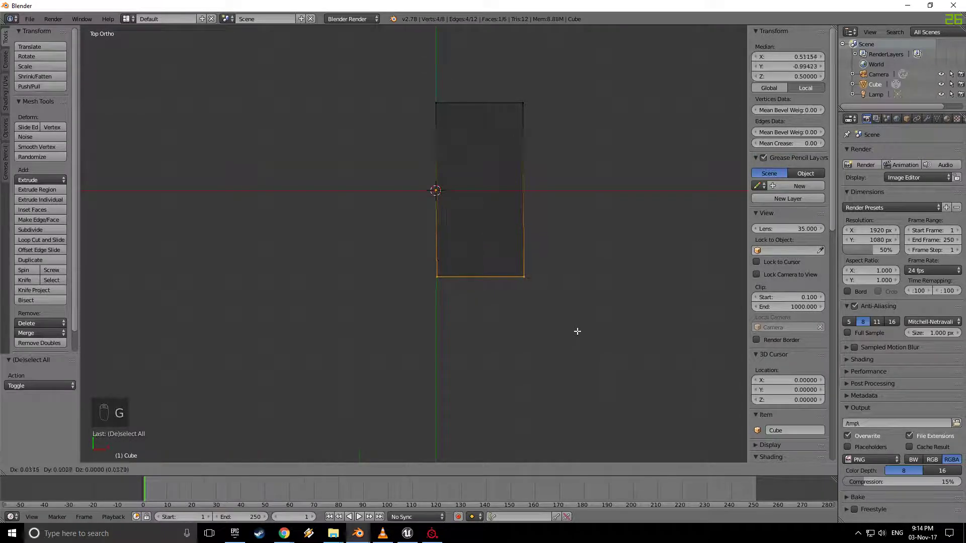
{"action": "key", "text": "y"}
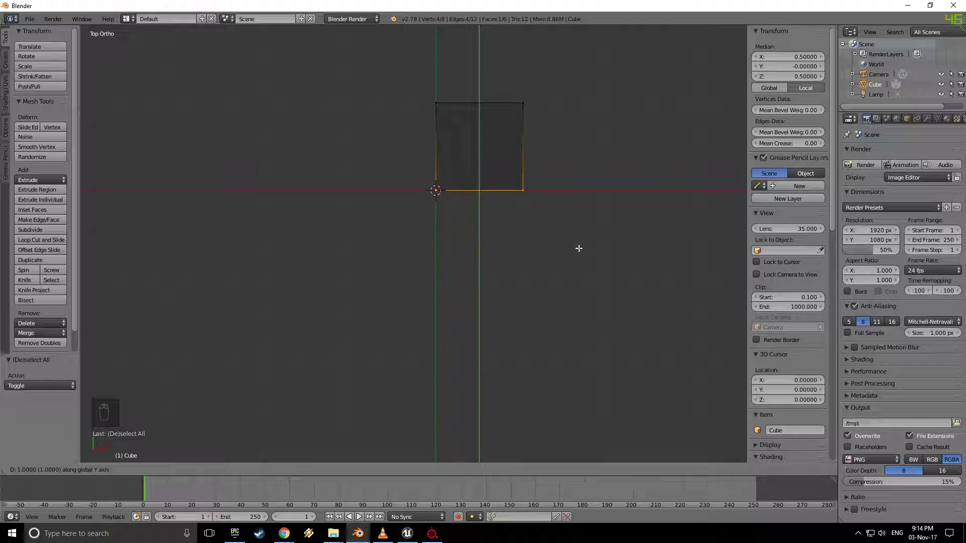
{"action": "key", "text": "Return"}
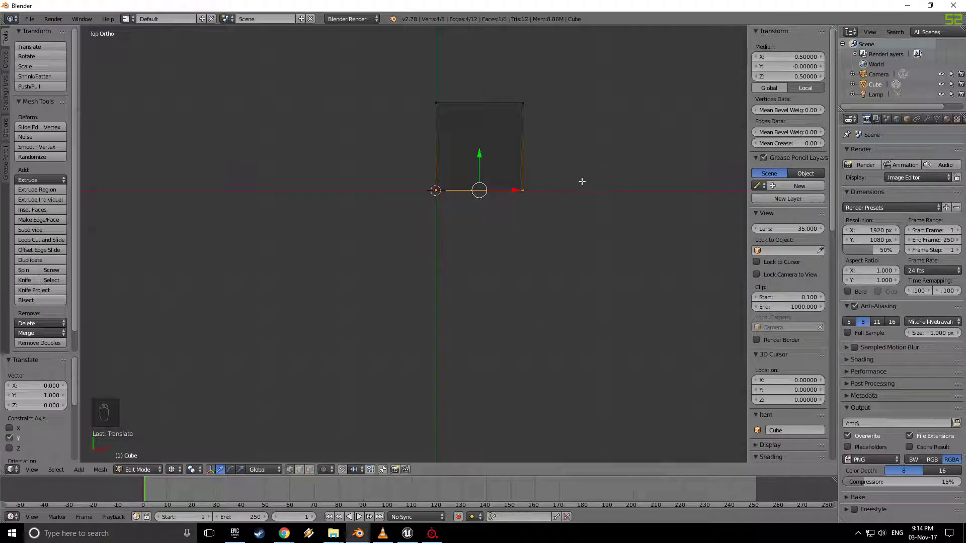
{"action": "key", "text": "g"}
{"action": "key", "text": "y"}
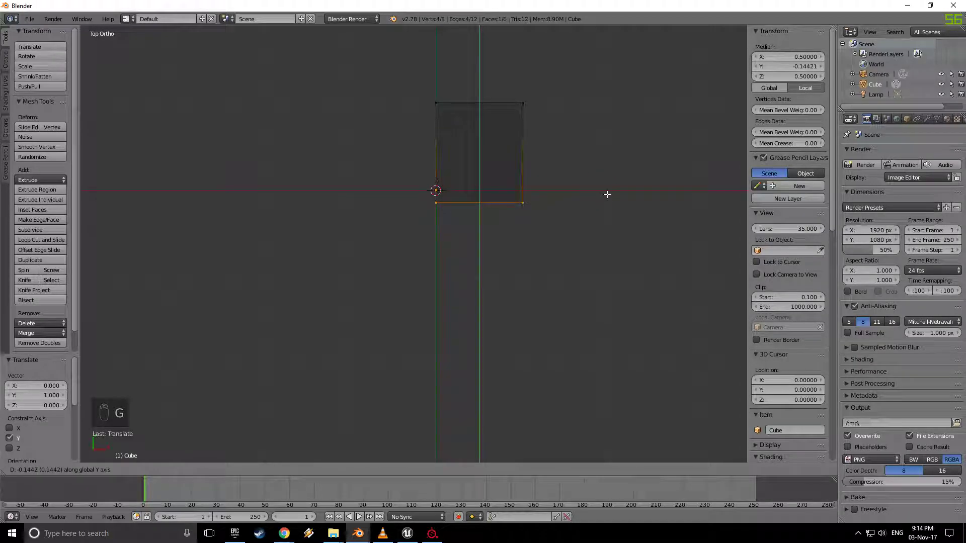
{"action": "key", "text": "Escape"}
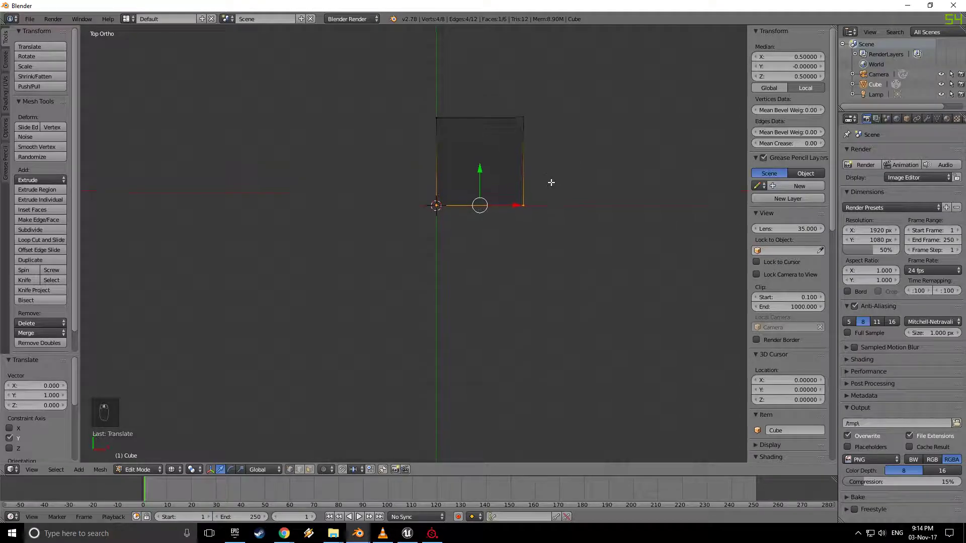
Deselect all vertices and inspect the reshaped cube from several angles in solid shading and Object Mode.
{"action": "middle_click_drag", "start_coordinate": [551, 181], "coordinate": [434, 238]}
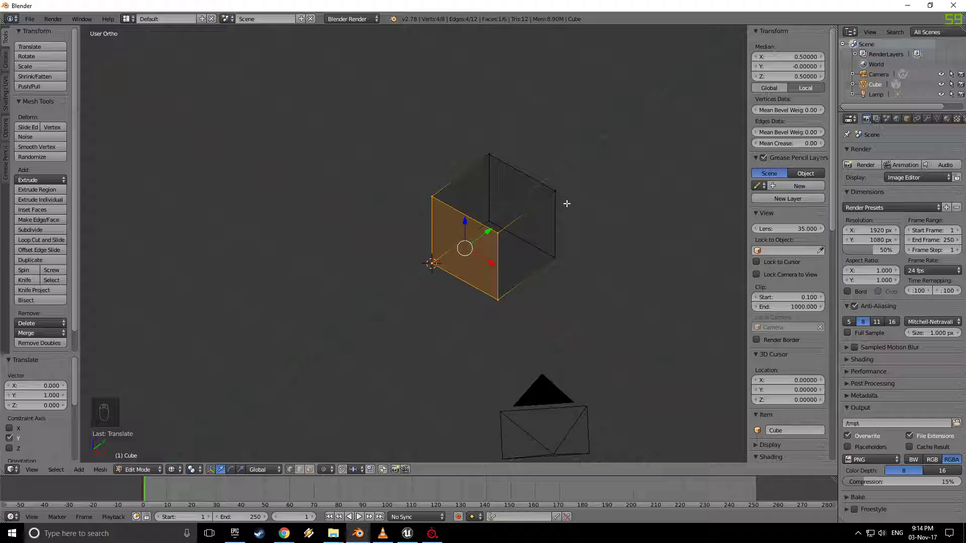
{"action": "mouse_move", "coordinate": [504, 335]}
{"action": "middle_mouse_down"}
{"action": "mouse_move", "coordinate": [435, 323]}
{"action": "mouse_move", "coordinate": [477, 322]}
{"action": "mouse_move", "coordinate": [491, 333]}
{"action": "middle_mouse_up"}
{"action": "key", "text": "z"}
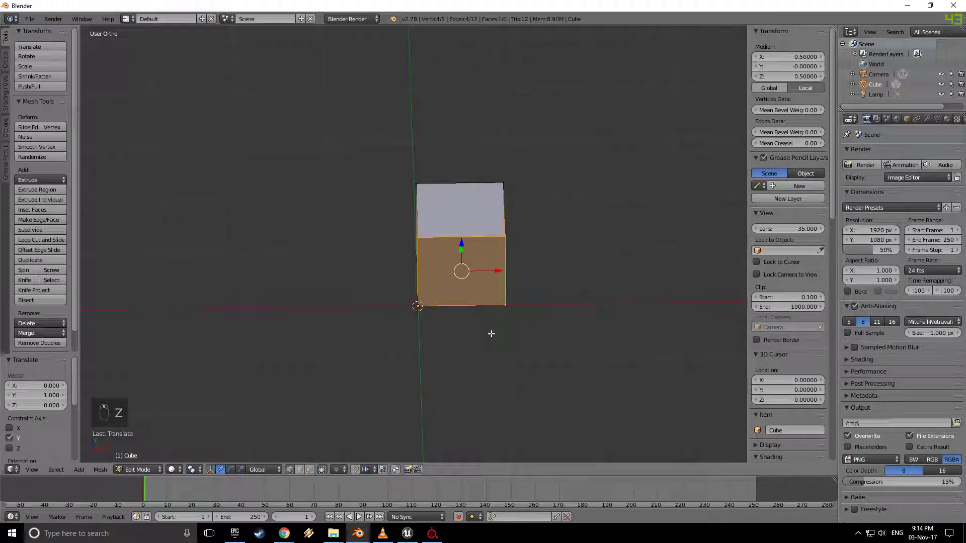
{"action": "key", "text": "a"}
{"action": "key", "text": "Tab"}
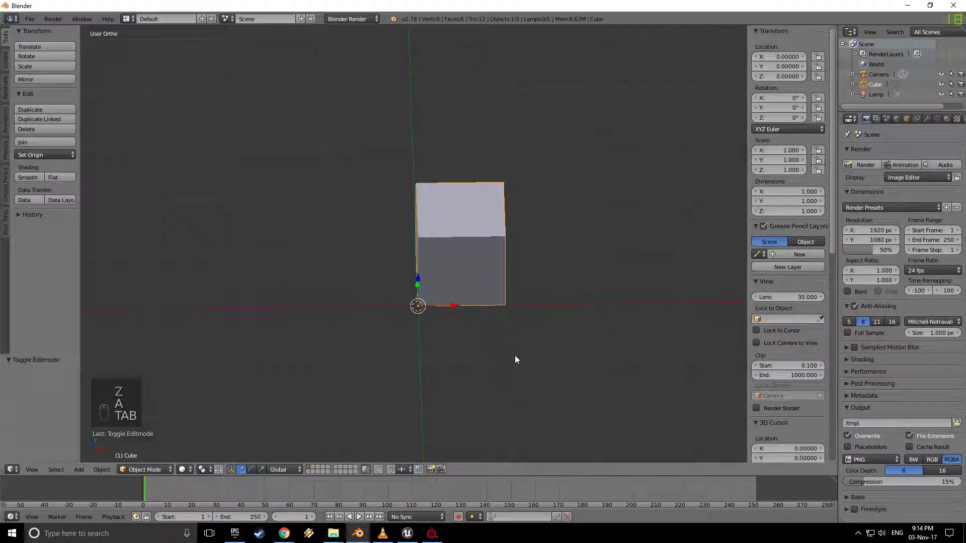
{"action": "middle_click_drag", "start_coordinate": [416, 416], "coordinate": [476, 338]}
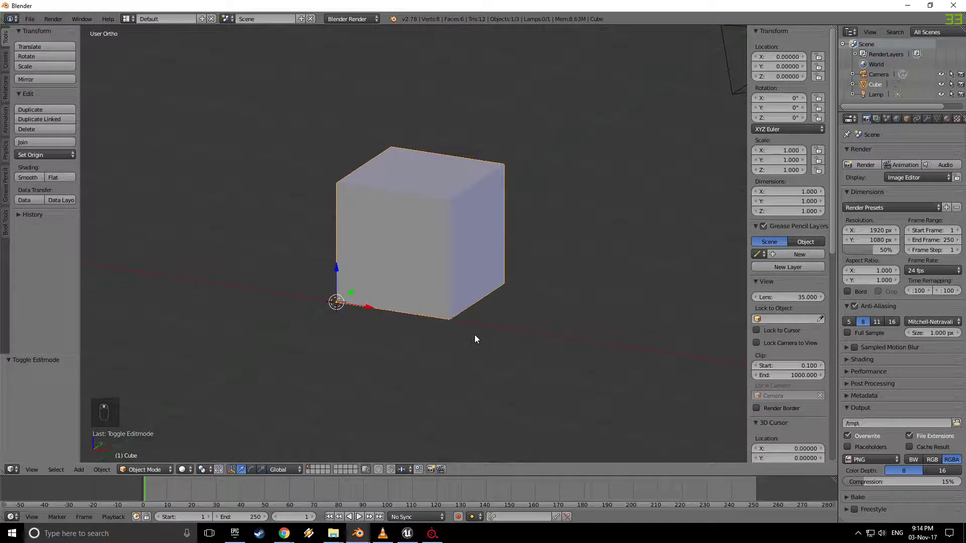
Return to Edit Mode in wireframe and use edge selection to pick single edges of the cube's top face.
{"action": "key", "text": "Tab"}
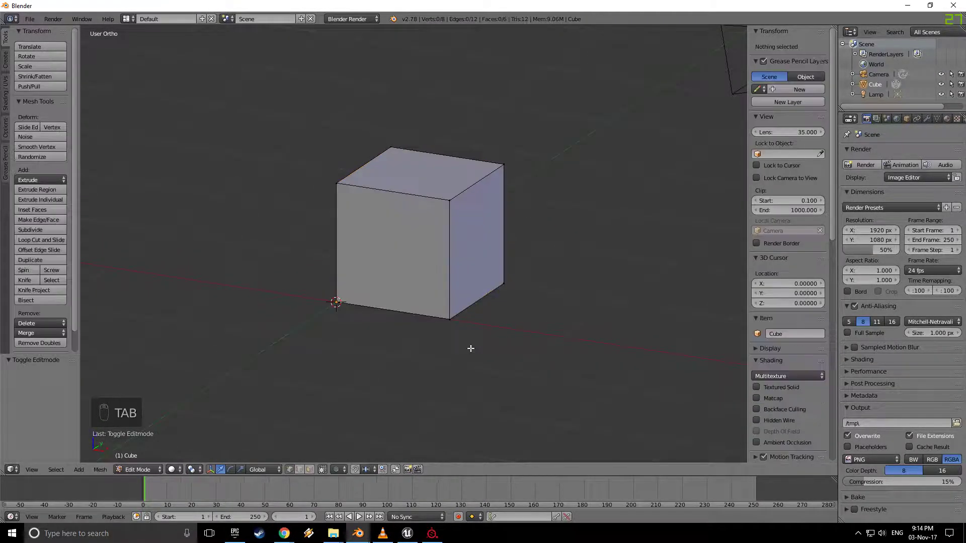
{"action": "key", "text": "z"}
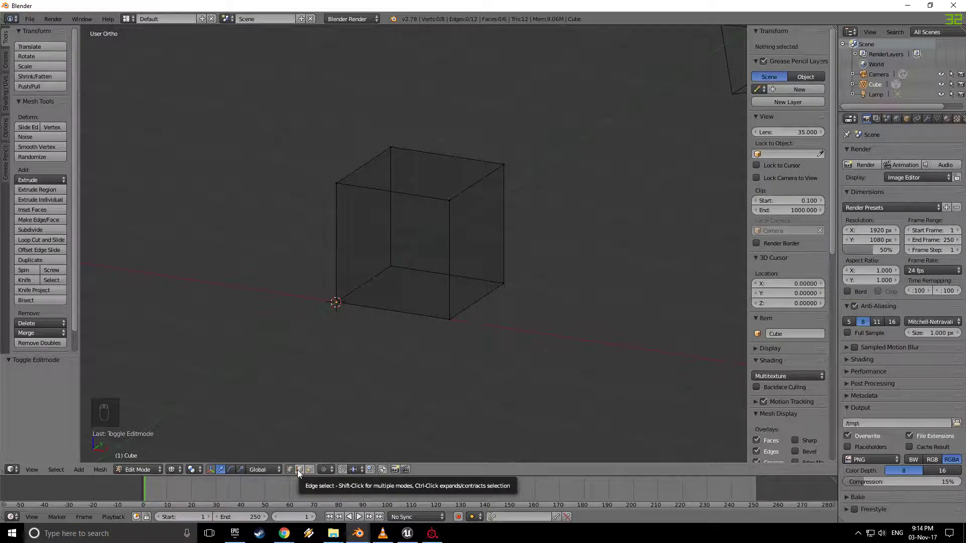
{"action": "right_click", "coordinate": [412, 195]}
{"action": "right_click", "coordinate": [370, 163]}
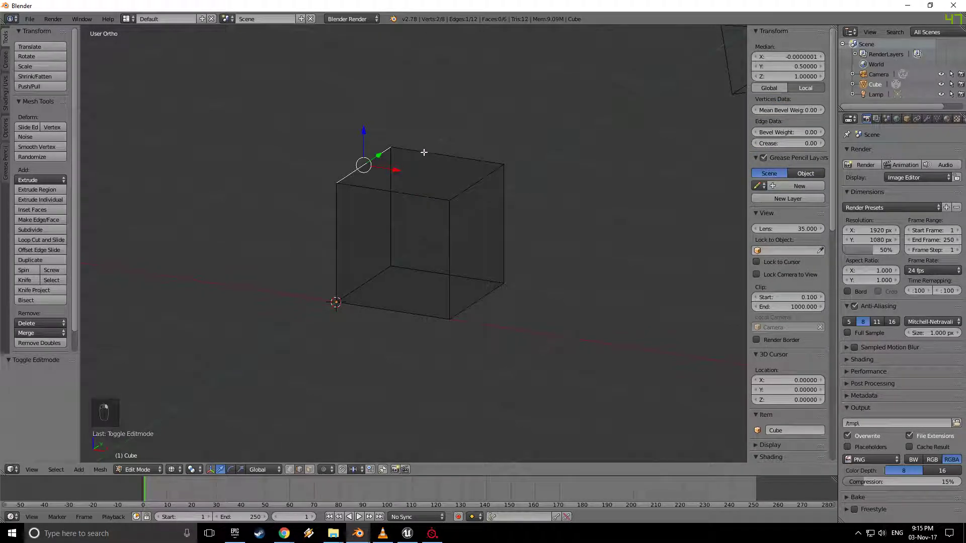
Select all four edges of the cube's top face together with all four edges of its bottom face.
{"action": "right_click", "coordinate": [413, 195]}
{"action": "right_click", "coordinate": [363, 161], "text": "shift"}
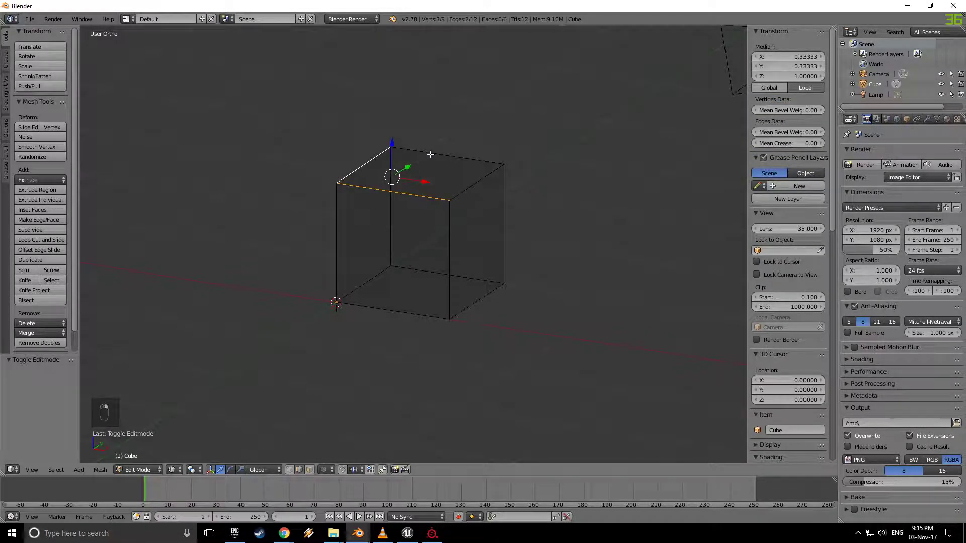
{"action": "right_click", "coordinate": [431, 153], "text": "shift"}
{"action": "right_click", "coordinate": [474, 186], "text": "shift"}
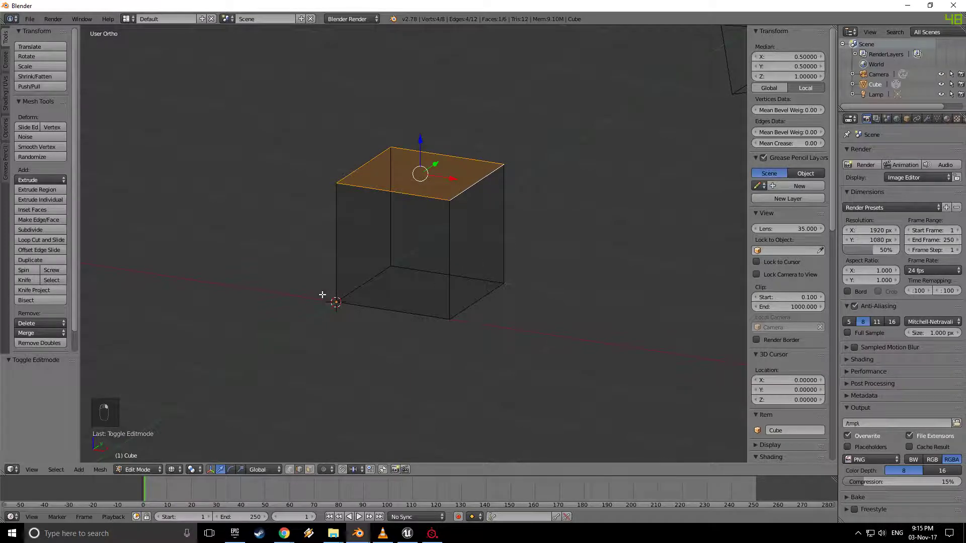
{"action": "right_click", "coordinate": [369, 279], "text": "shift"}
{"action": "right_click", "coordinate": [403, 269], "text": "shift"}
{"action": "right_click", "coordinate": [479, 292], "text": "shift"}
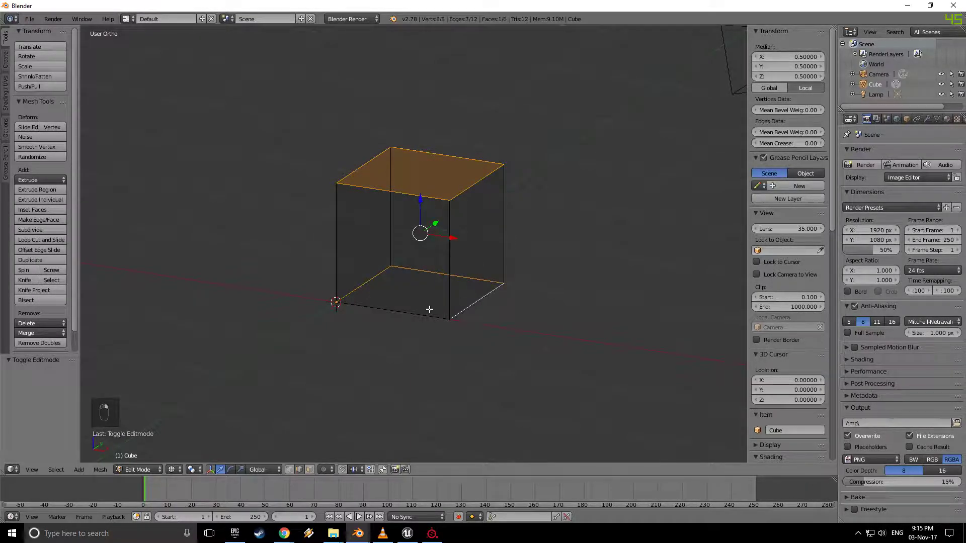
{"action": "right_click", "coordinate": [431, 312], "text": "shift"}
{"action": "middle_click_drag", "start_coordinate": [382, 349], "coordinate": [408, 319]}
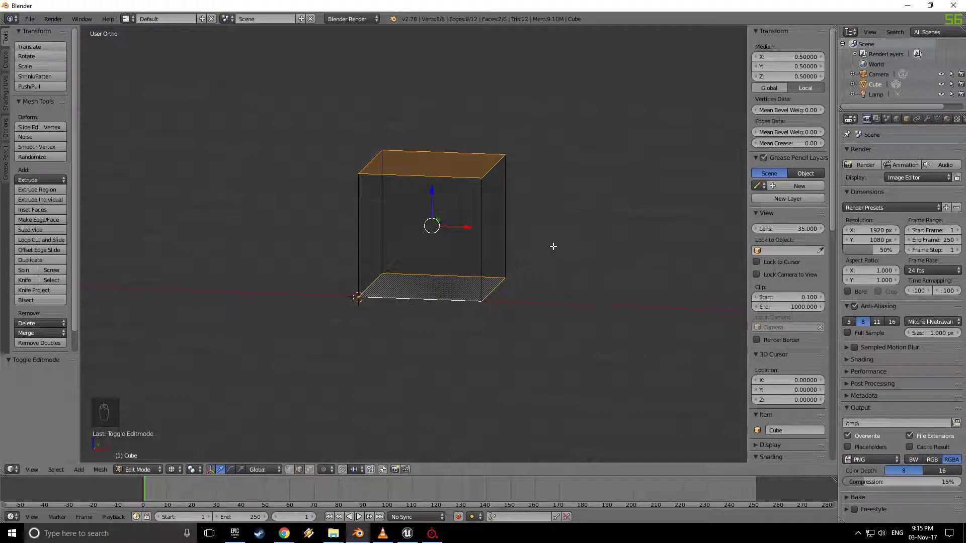
Bevel the selected top and bottom edges with an offset of about 0.08 and 7 segments.
{"action": "key", "text": "space"}
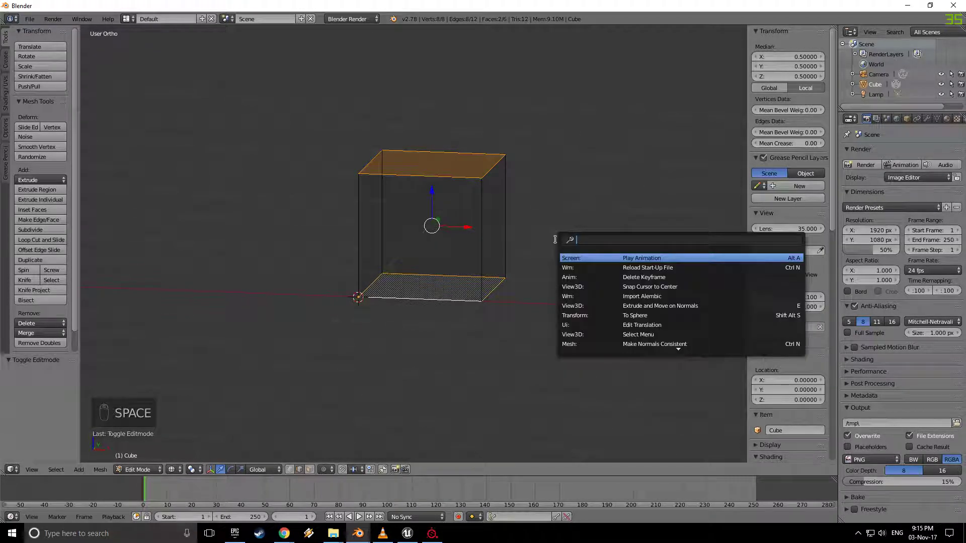
{"action": "type", "text": "bevel"}
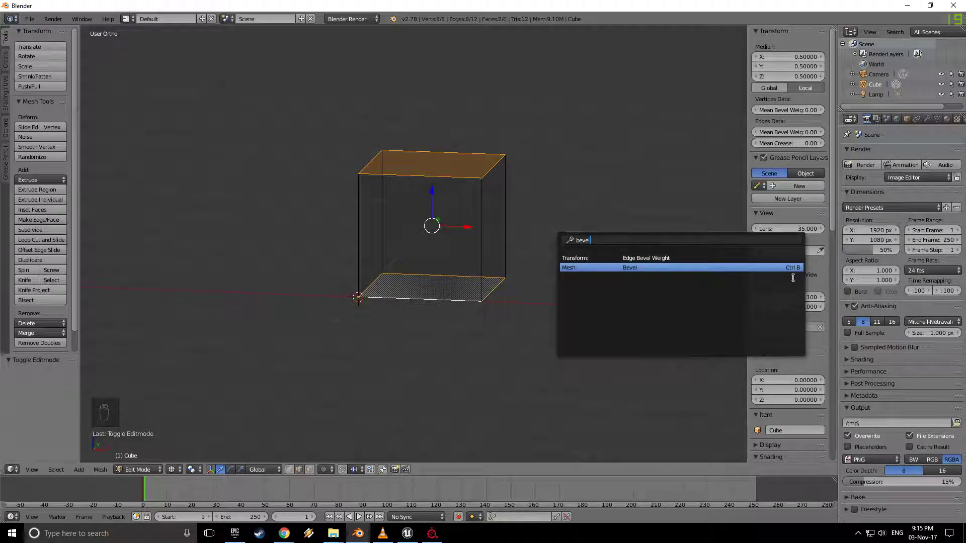
{"action": "left_click", "coordinate": [629, 268]}
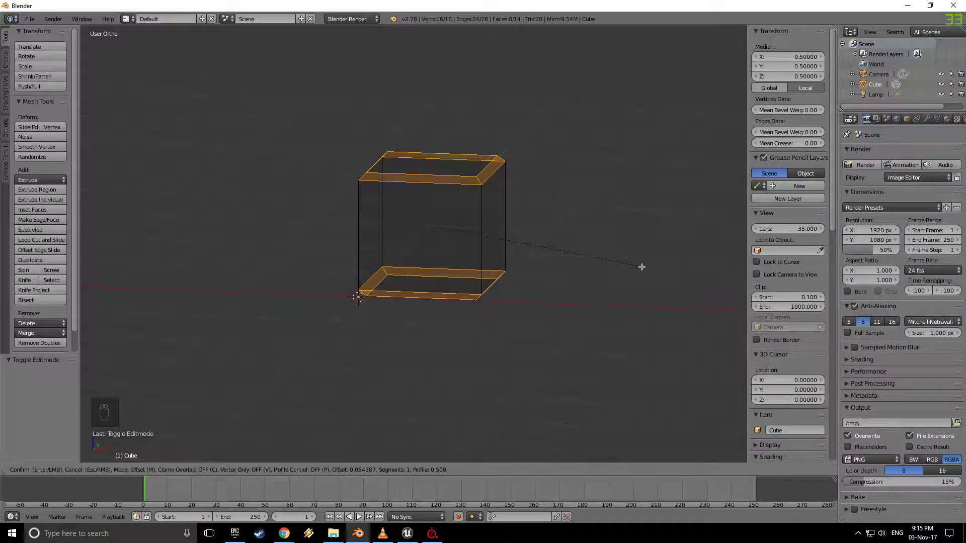
{"action": "scroll", "coordinate": [642, 267], "scroll_direction": "up", "scroll_amount": 3}
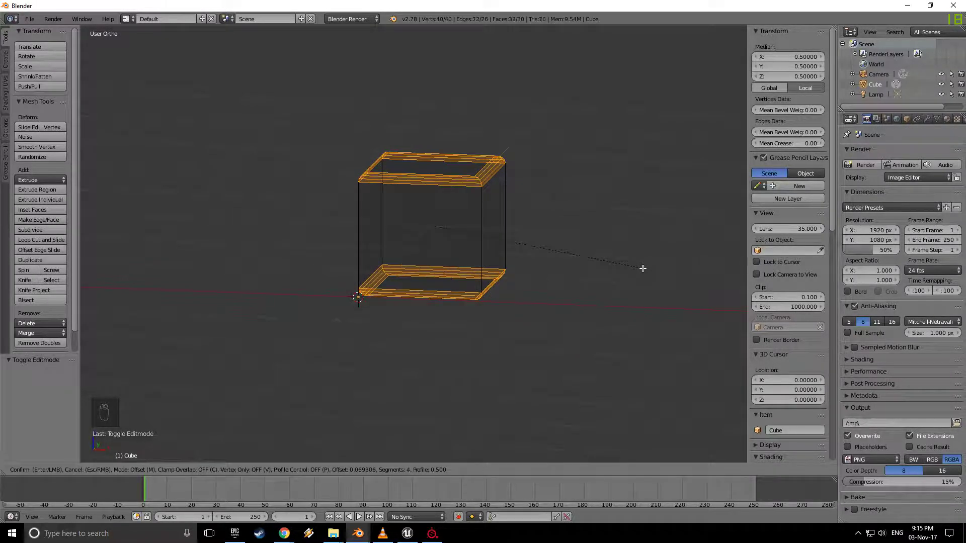
{"action": "scroll", "coordinate": [642, 268], "scroll_direction": "up", "scroll_amount": 2}
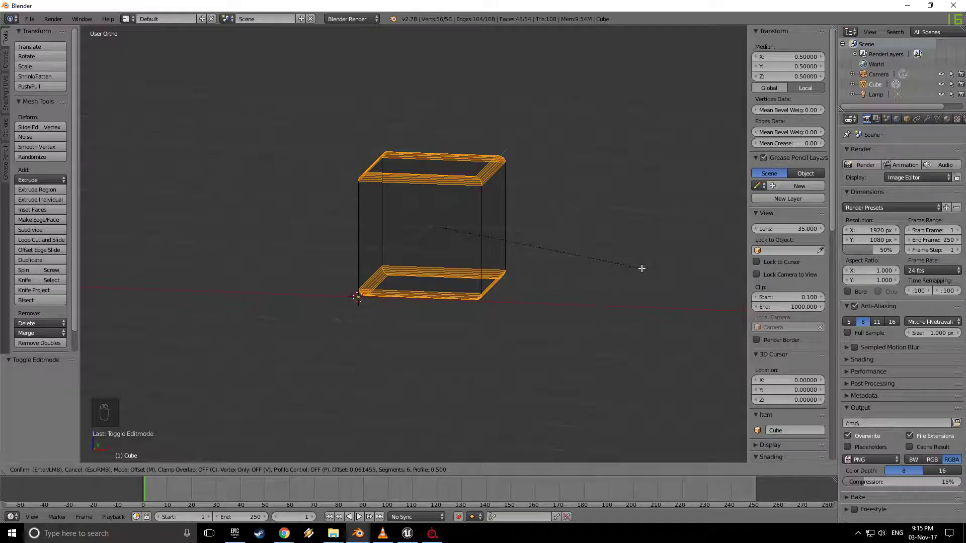
{"action": "scroll", "coordinate": [642, 267], "scroll_direction": "up", "scroll_amount": 1}
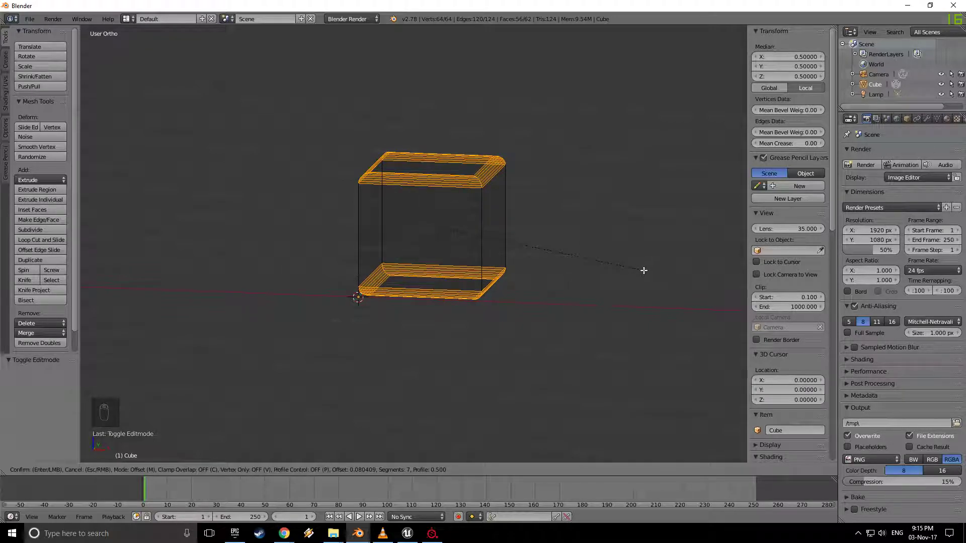
{"action": "left_click", "coordinate": [644, 270]}
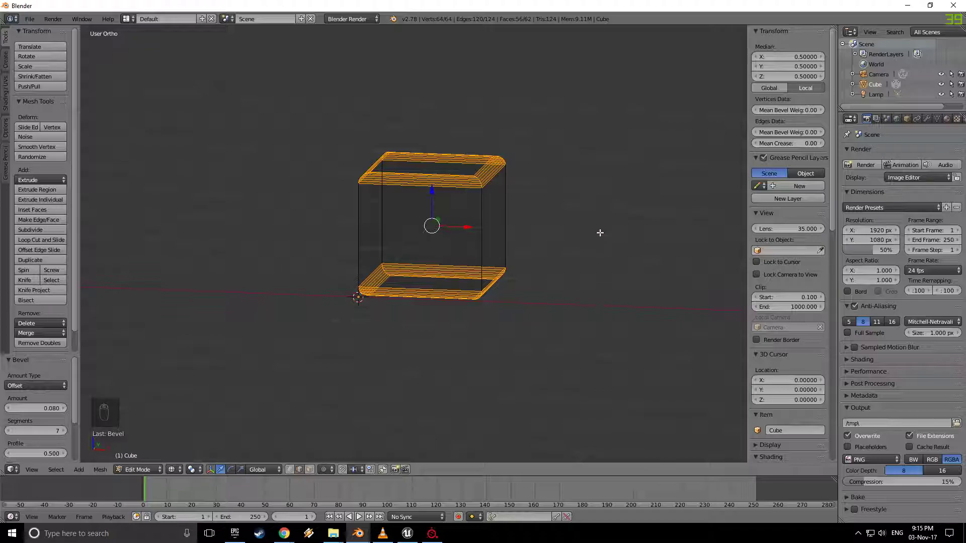
Inspect the beveled cube up close in solid shading and Object Mode with nothing selected.
{"action": "key", "text": "z"}
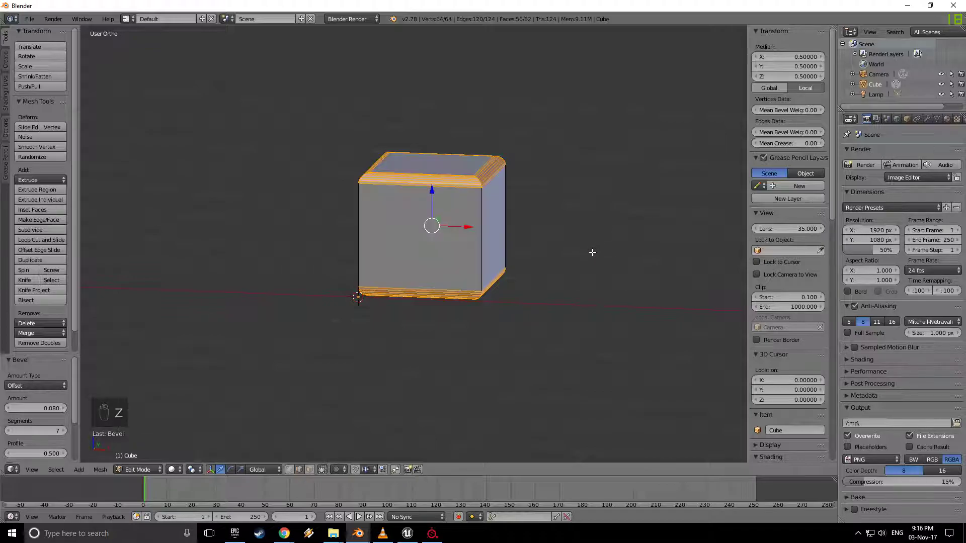
{"action": "key", "text": "Tab"}
{"action": "key", "text": "a"}
{"action": "key", "text": "a"}
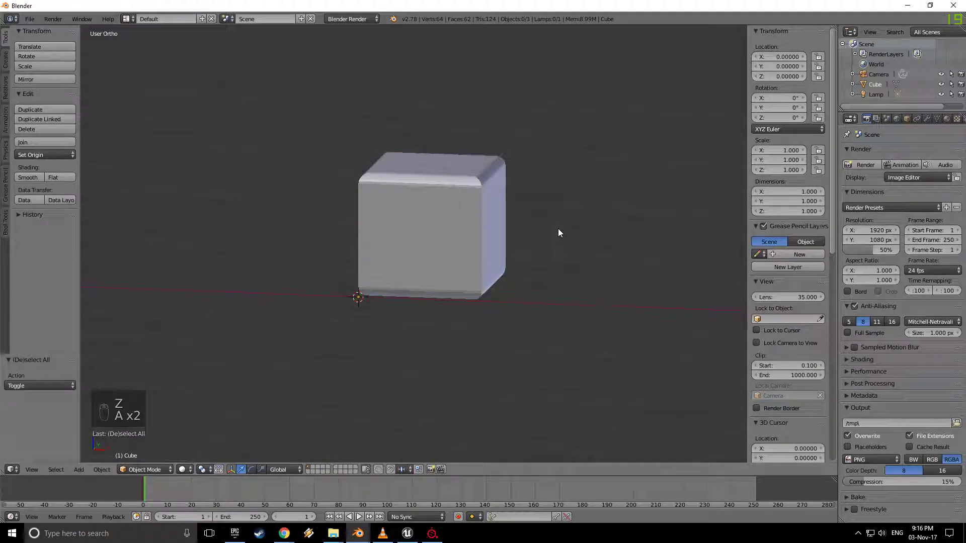
{"action": "middle_click_drag", "start_coordinate": [557, 228], "coordinate": [506, 279]}
{"action": "scroll", "coordinate": [588, 246], "scroll_direction": "up", "scroll_amount": 4}
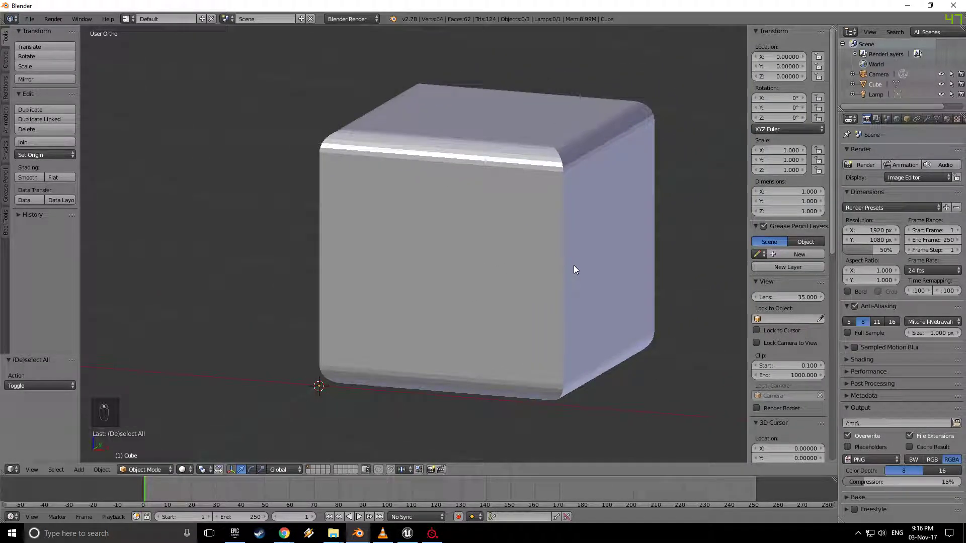
{"action": "mouse_move", "coordinate": [574, 266]}
{"action": "middle_mouse_down"}
{"action": "mouse_move", "coordinate": [552, 276]}
{"action": "mouse_move", "coordinate": [578, 283]}
{"action": "middle_mouse_up"}
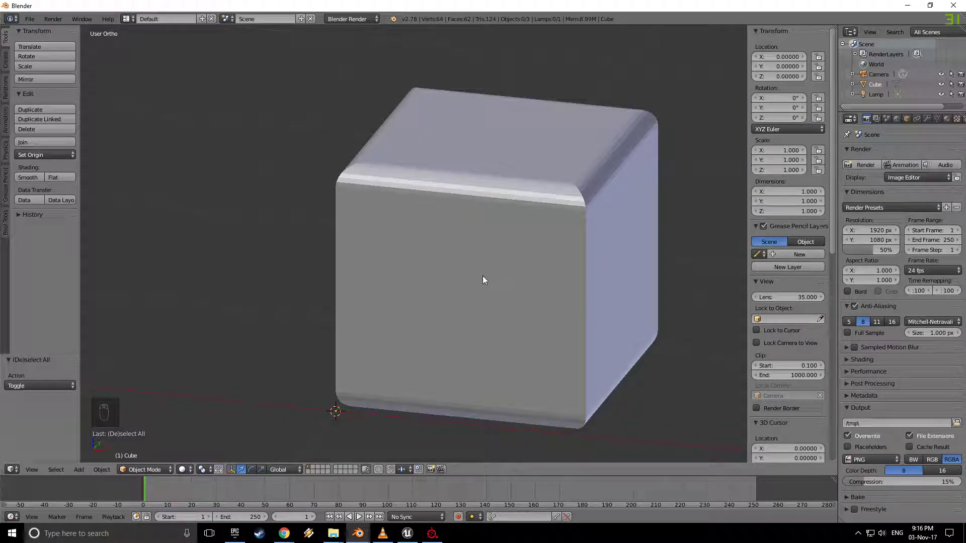
Select the cube, enter Edit Mode with face selection, and pick the negative Y face and the positive X face one at a time.
{"action": "right_click", "coordinate": [445, 273]}
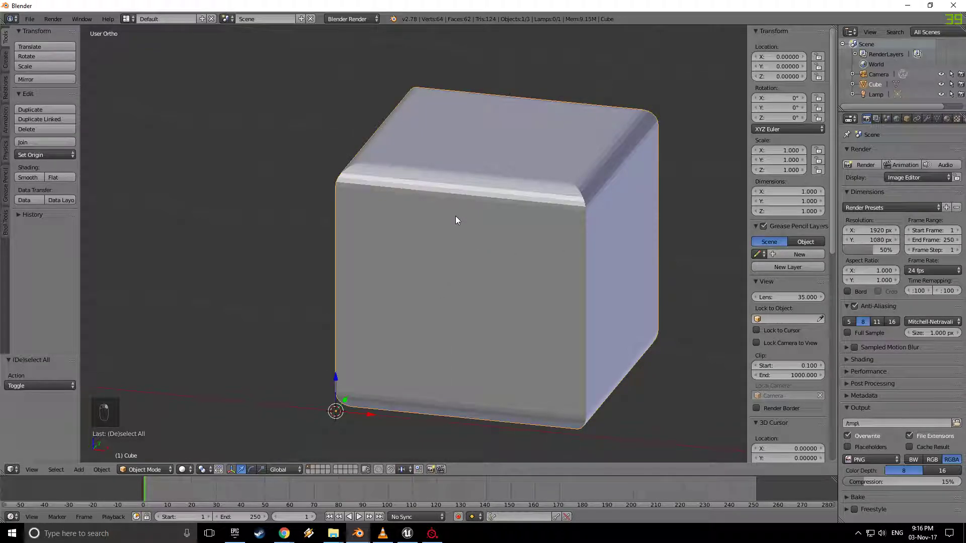
{"action": "key", "text": "Tab"}
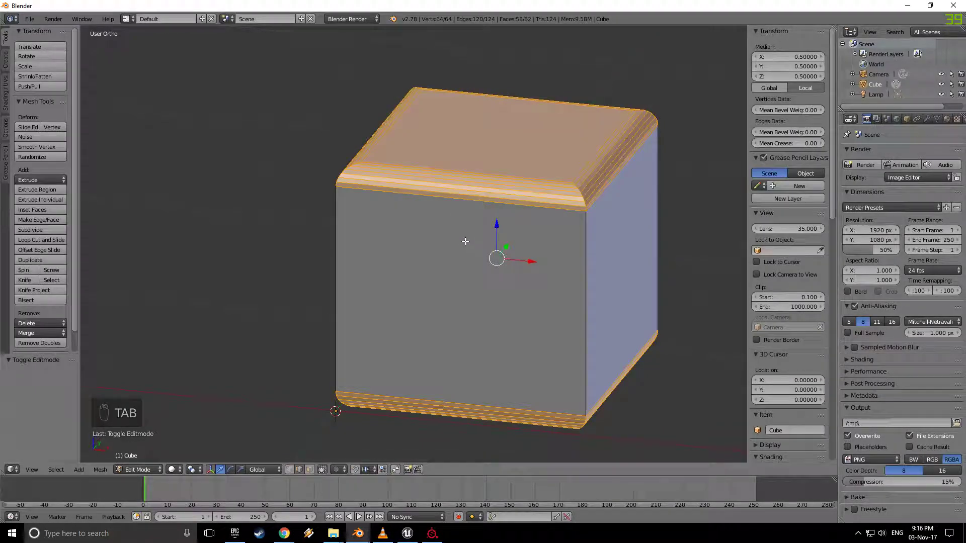
{"action": "left_click", "coordinate": [309, 471]}
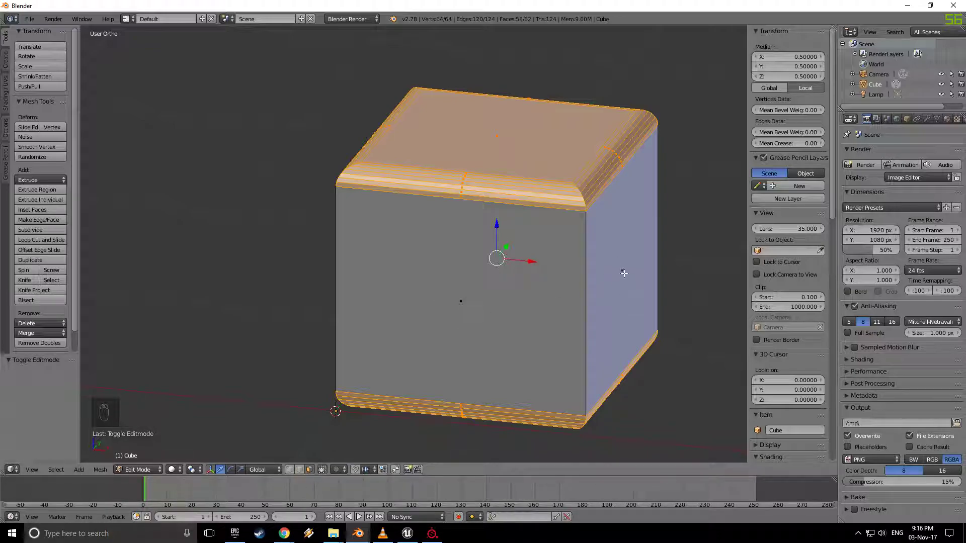
{"action": "key", "text": "a"}
{"action": "right_click", "coordinate": [456, 299]}
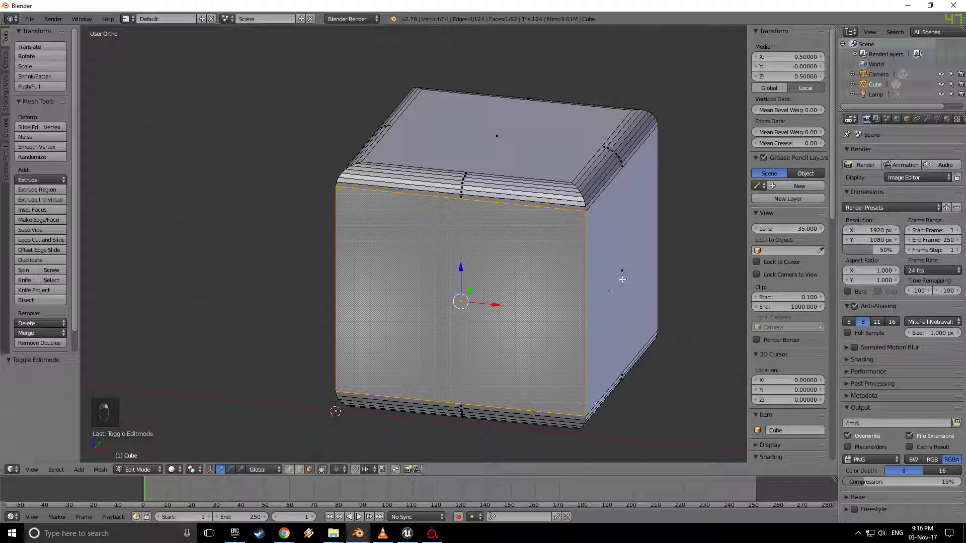
{"action": "right_click", "coordinate": [619, 275]}
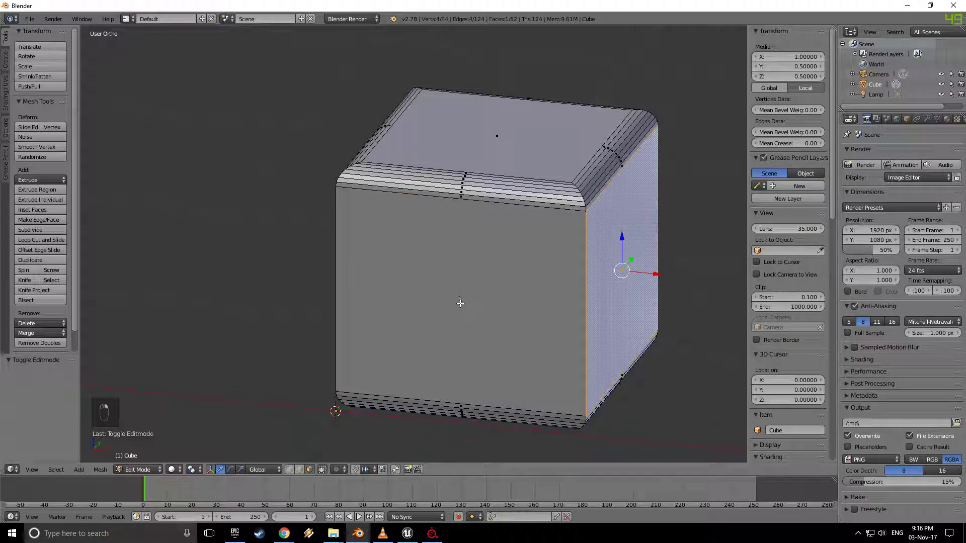
Add the negative Y face, the top face and two lower bevel strips to the face selection, and clear the selection.
{"action": "right_click", "coordinate": [460, 301], "text": "shift"}
{"action": "right_click", "coordinate": [506, 126], "text": "shift"}
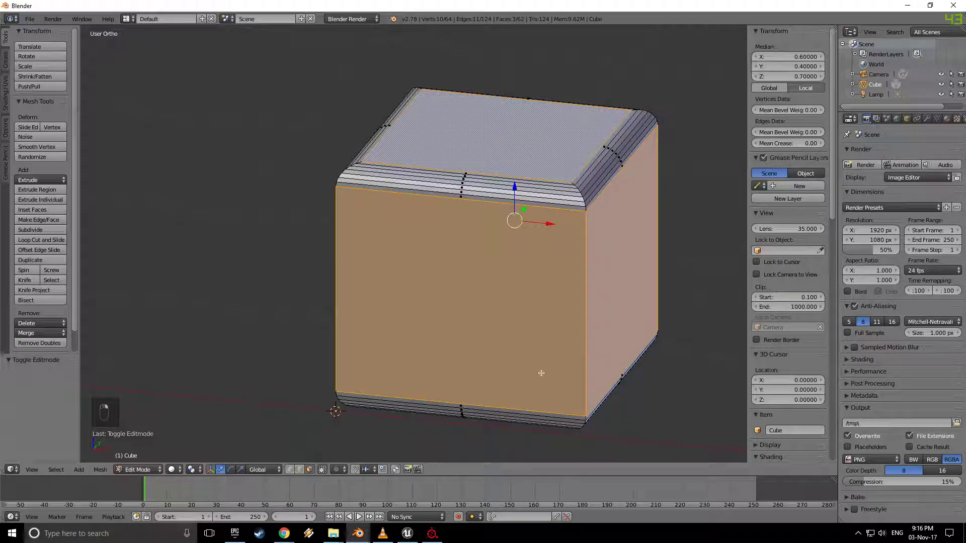
{"action": "right_click", "coordinate": [463, 412], "text": "shift"}
{"action": "right_click", "coordinate": [466, 415], "text": "shift"}
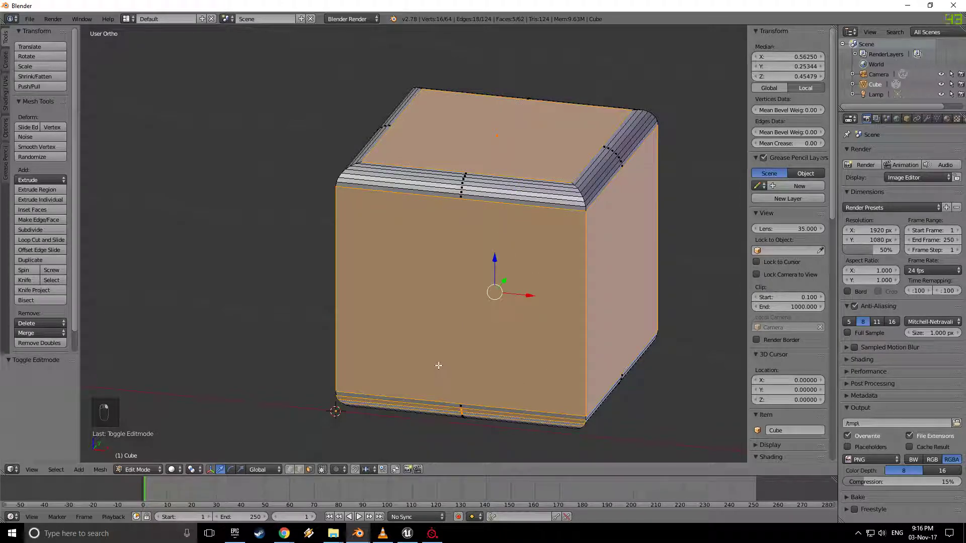
{"action": "key", "text": "a"}
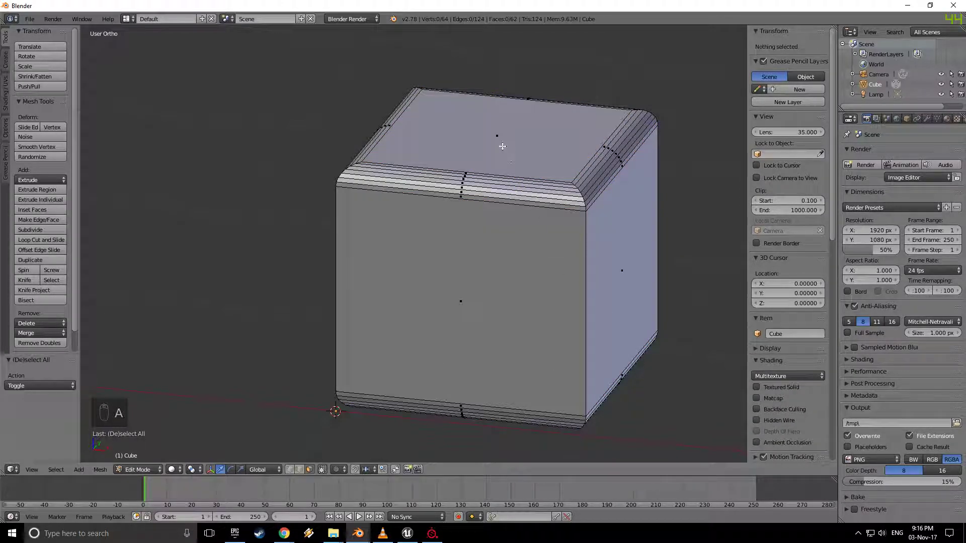
Select the cube's top face and extrude it about 0.037 units down into the cube.
{"action": "right_click", "coordinate": [495, 135]}
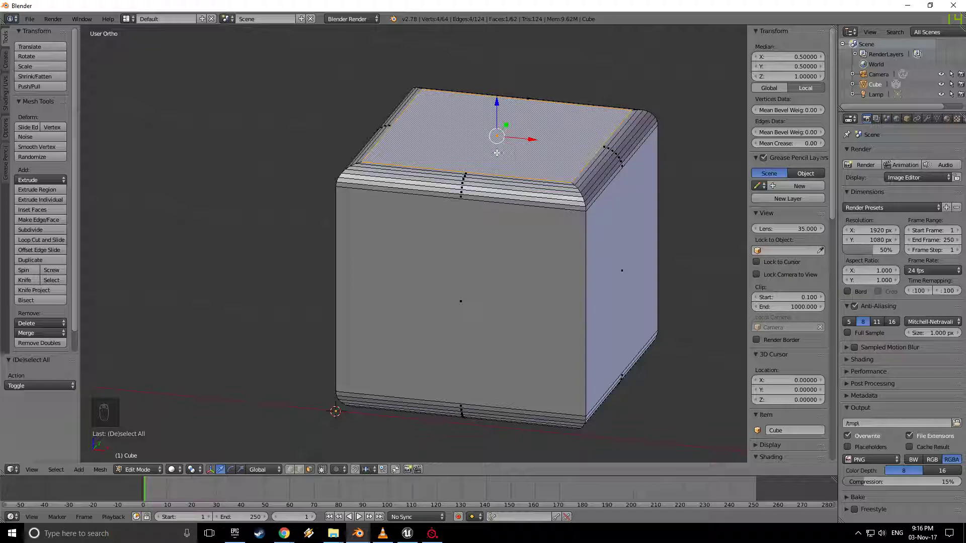
{"action": "key", "text": "g"}
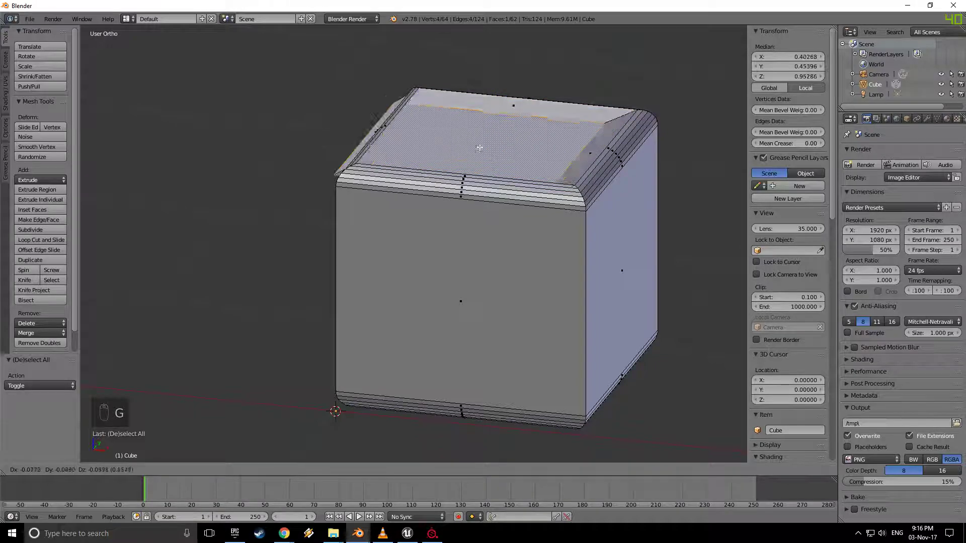
{"action": "right_click", "coordinate": [514, 160]}
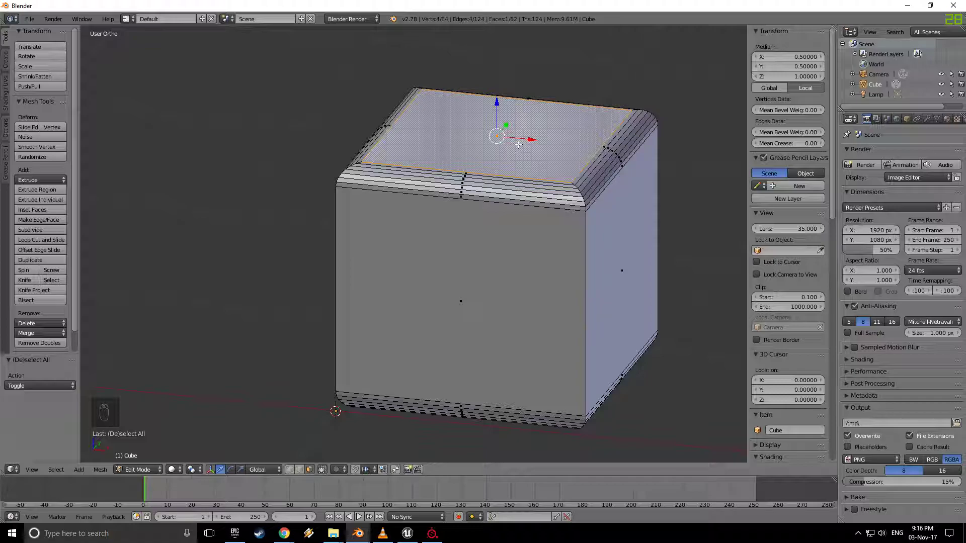
{"action": "key", "text": "e"}
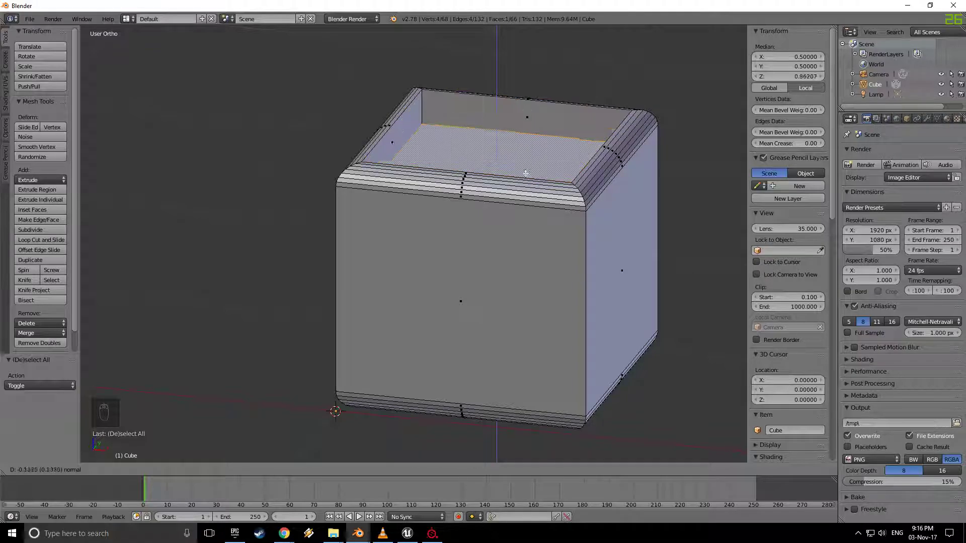
{"action": "left_click", "coordinate": [528, 153]}
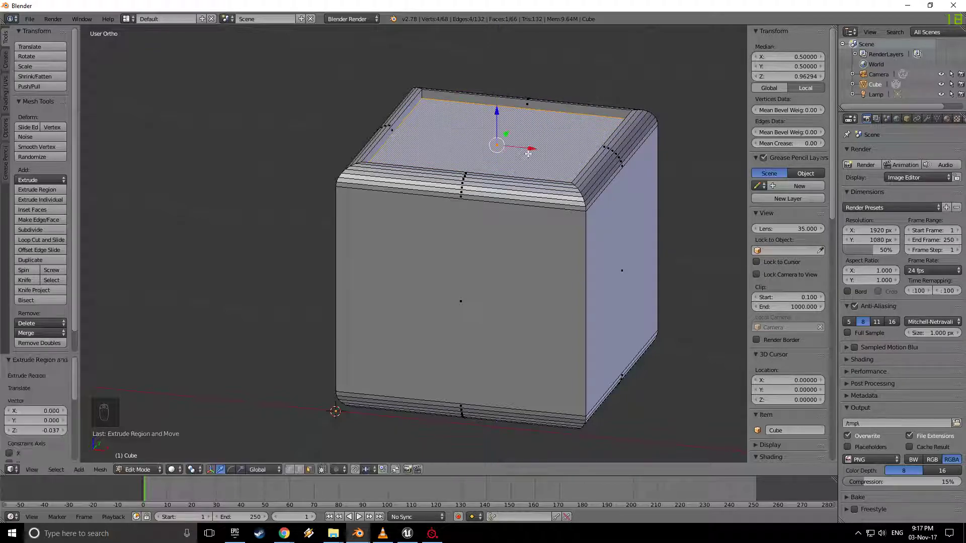
Deselect the mesh and inspect the recessed cube in wireframe and solid shading, switching the view to perspective.
{"action": "key", "text": "a"}
{"action": "middle_click_drag", "start_coordinate": [509, 265], "coordinate": [522, 255]}
{"action": "key", "text": "z"}
{"action": "key", "text": "Tab"}
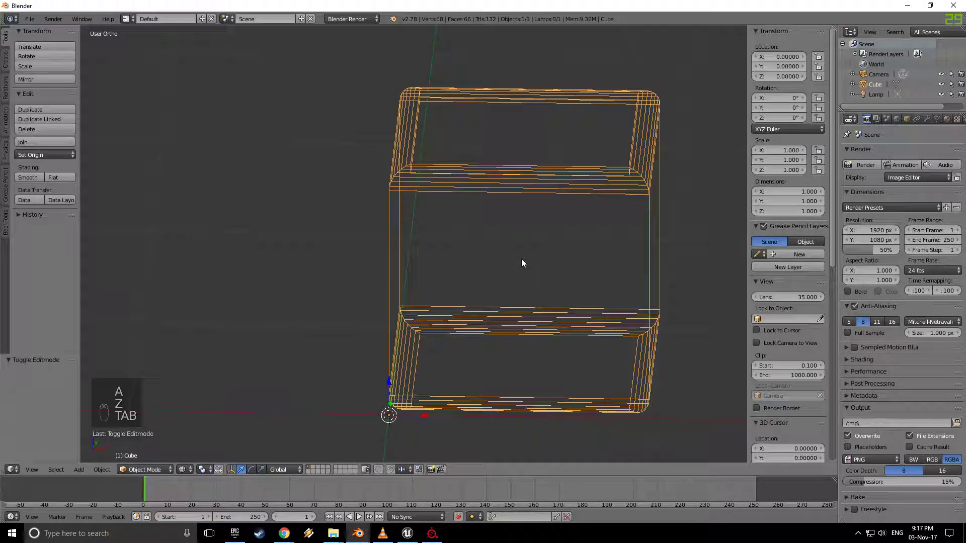
{"action": "key", "text": "Tab"}
{"action": "key", "text": "Tab"}
{"action": "key", "text": "z"}
{"action": "middle_click_drag", "start_coordinate": [515, 274], "coordinate": [480, 236]}
{"action": "key", "text": "KP_5"}
In Edit Mode, extrude the cube's negative Y face in place with zero offset.
{"action": "key", "text": "Tab"}
{"action": "right_click", "coordinate": [480, 235]}
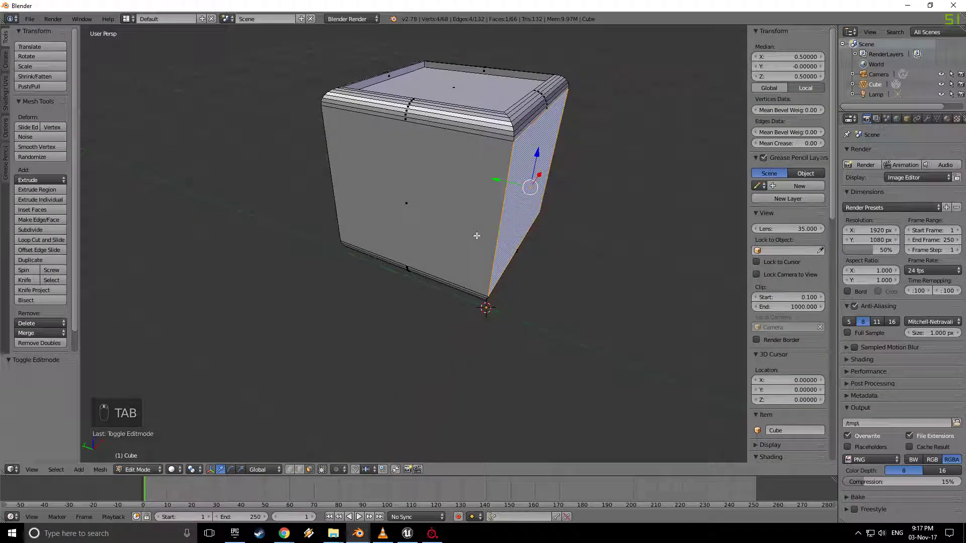
{"action": "key", "text": "e"}
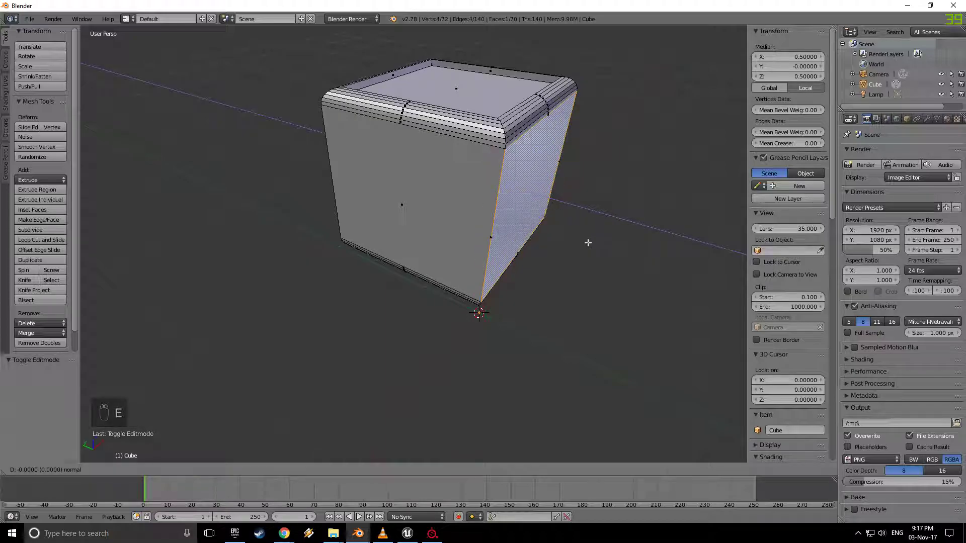
{"action": "right_click", "coordinate": [586, 241]}
Switch to vertex selection, select two adjacent bevel vertices at the upper corner above the origin, and try to move them.
{"action": "middle_click_drag", "start_coordinate": [545, 235], "coordinate": [496, 228]}
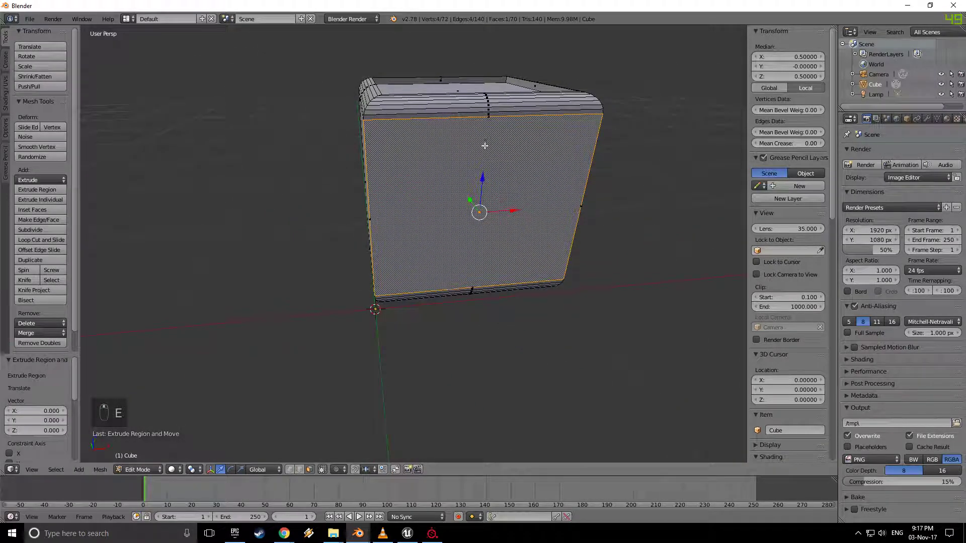
{"action": "middle_click_drag", "start_coordinate": [449, 160], "coordinate": [383, 112]}
{"action": "right_click", "coordinate": [385, 111]}
{"action": "right_click", "coordinate": [384, 122]}
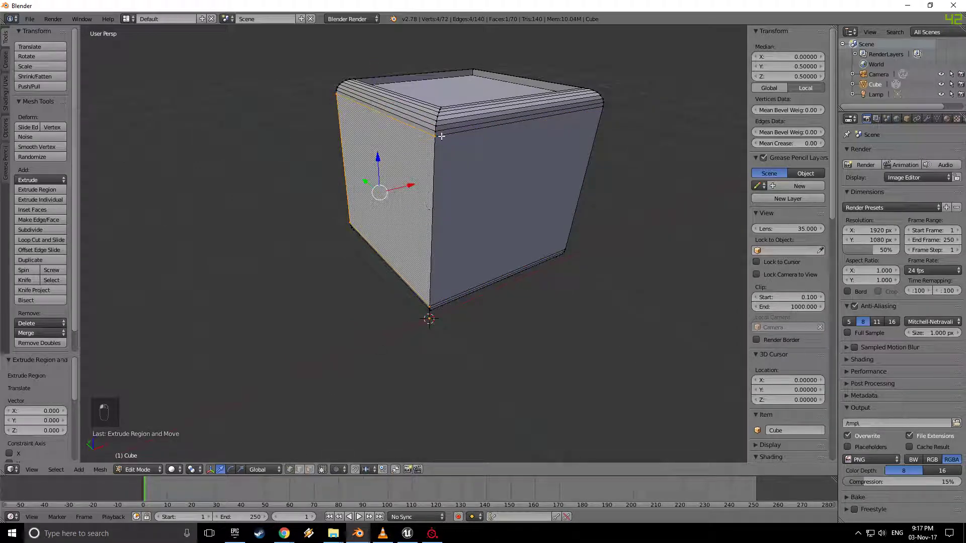
{"action": "right_click", "coordinate": [440, 139]}
{"action": "right_click", "coordinate": [437, 127], "text": "shift"}
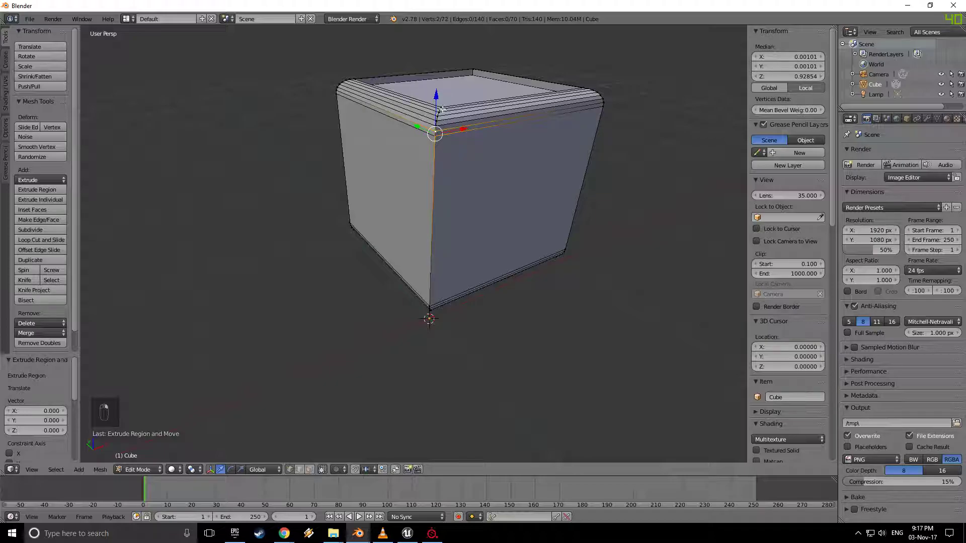
{"action": "key", "text": "g"}
{"action": "right_click", "coordinate": [439, 107]}
Deselect all vertices and return the cube to Object Mode.
{"action": "middle_click_drag", "start_coordinate": [512, 140], "coordinate": [517, 186]}
{"action": "key", "text": "a"}
{"action": "scroll", "coordinate": [518, 187], "scroll_direction": "down", "scroll_amount": 3}
{"action": "middle_click_drag", "start_coordinate": [515, 269], "coordinate": [496, 224]}
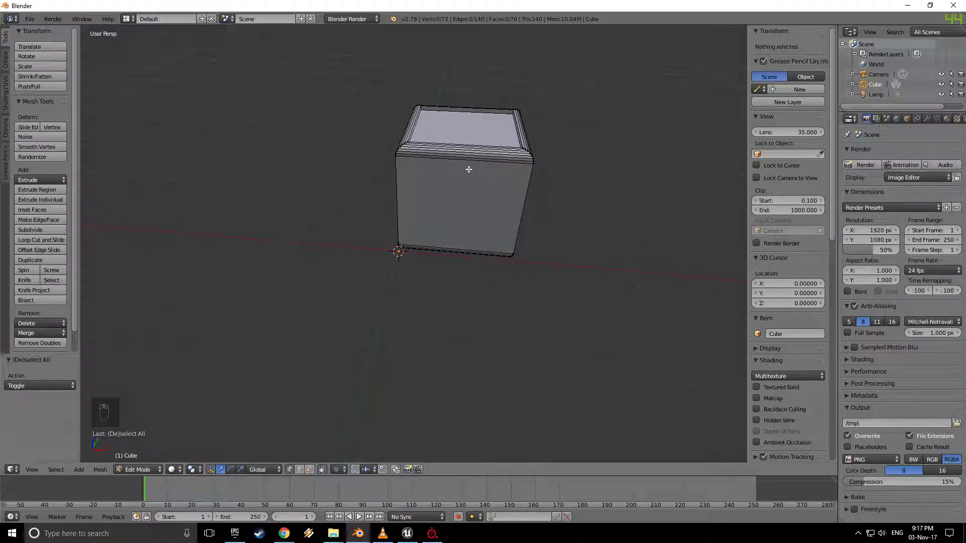
{"action": "key", "text": "Tab"}
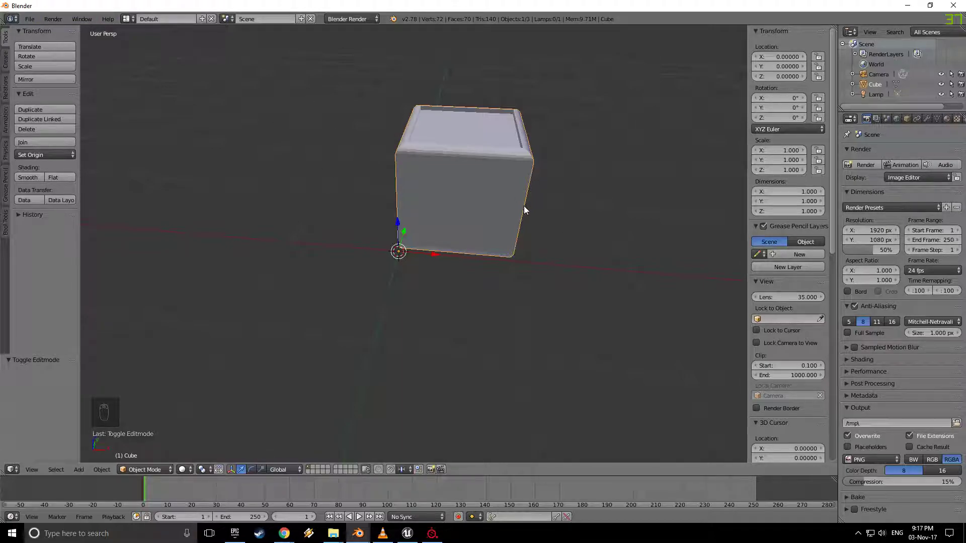
Start an FBX export of the cube and choose the E:\Blends_SSD\Descension folder as its destination.
{"action": "left_click", "coordinate": [29, 18]}
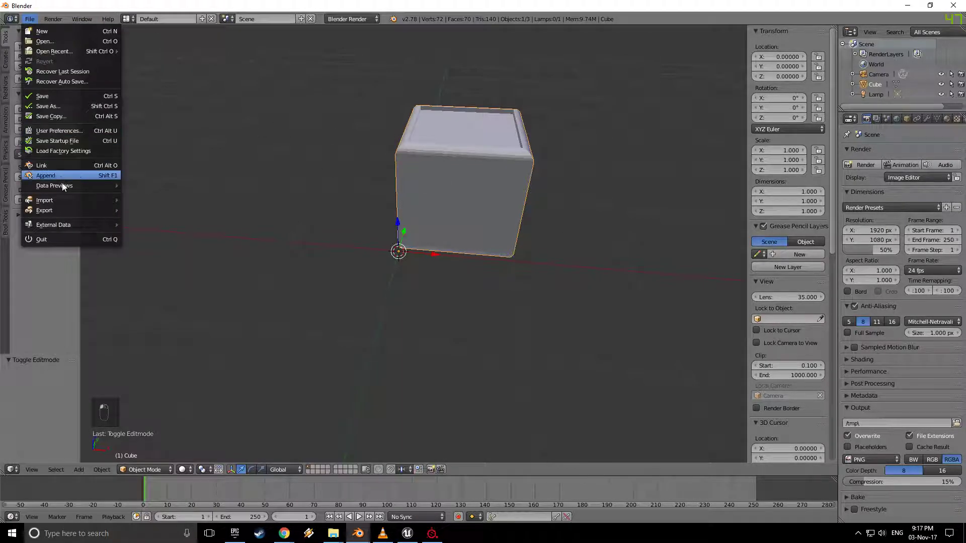
{"action": "mouse_move", "coordinate": [62, 210]}
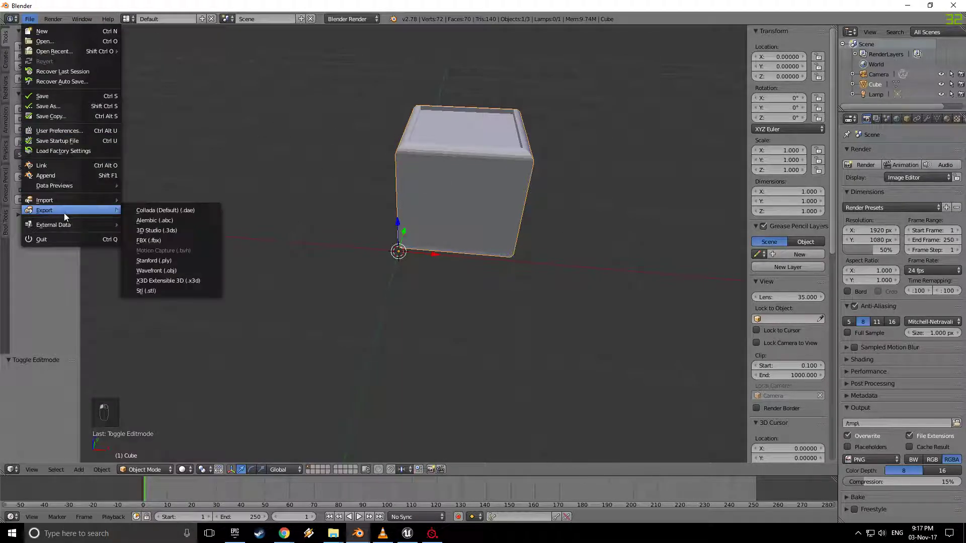
{"action": "left_click", "coordinate": [178, 240]}
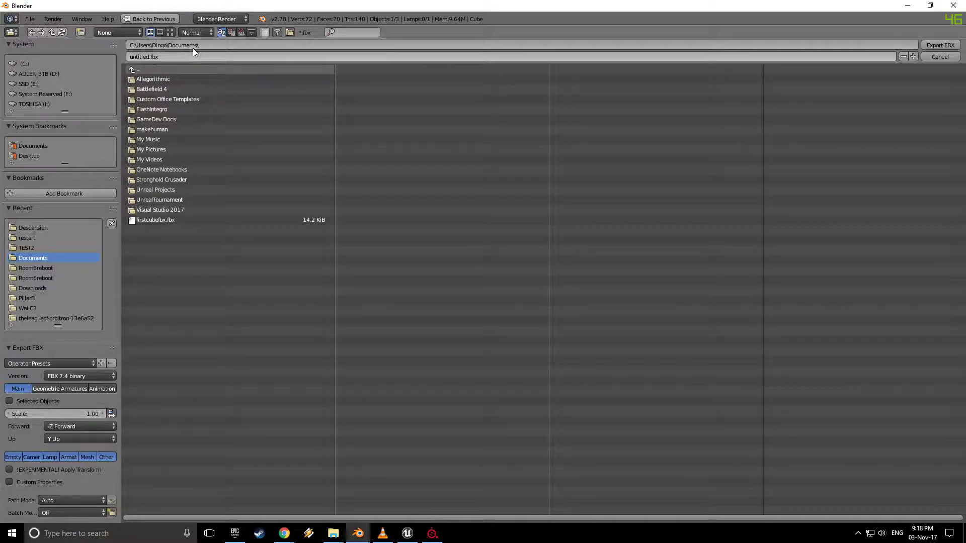
{"action": "left_click", "coordinate": [38, 82]}
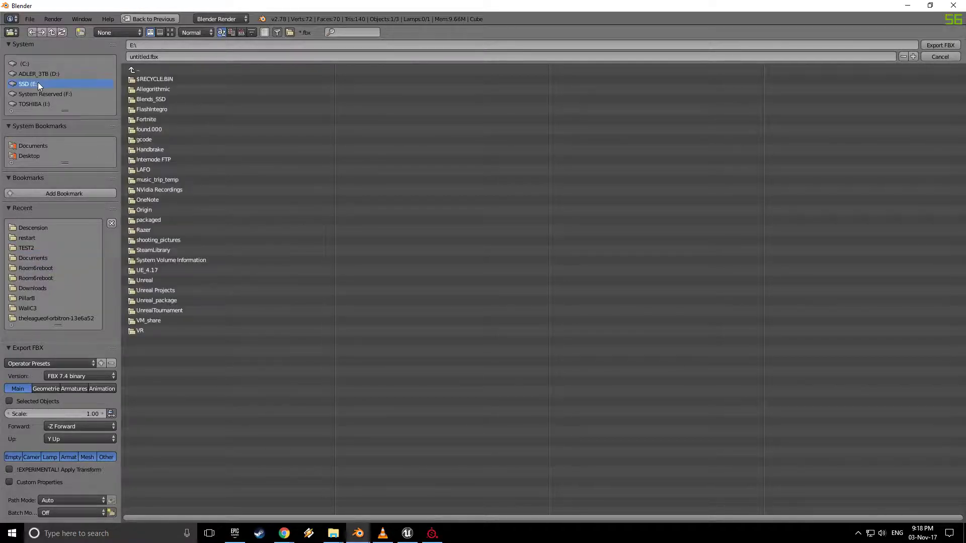
{"action": "double_click", "coordinate": [160, 100]}
{"action": "left_click", "coordinate": [155, 71]}
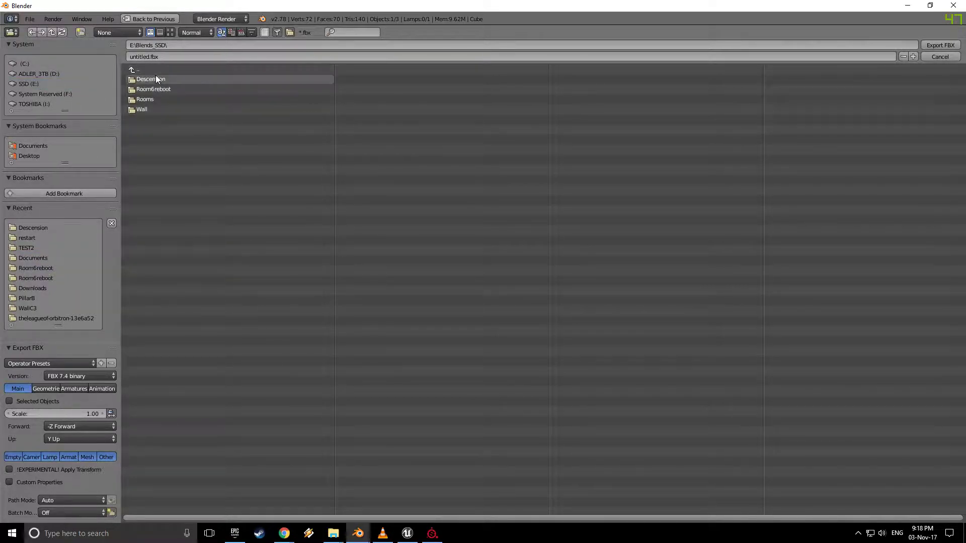
{"action": "left_click", "coordinate": [158, 77]}
Name the export Demo_Crate.fbx, restrict it to selected objects, and export the FBX.
{"action": "left_click", "coordinate": [170, 56]}
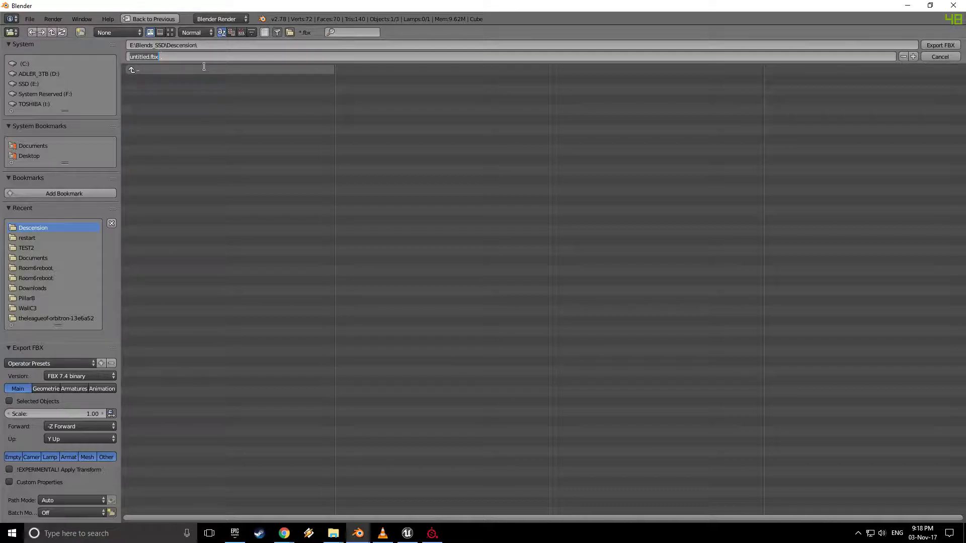
{"action": "key", "text": "Delete"}
{"action": "key", "text": "Delete"}
{"action": "key", "text": "Delete"}
{"action": "key", "text": "Delete"}
{"action": "left_click", "coordinate": [11, 402]}
{"action": "left_click", "coordinate": [10, 402]}
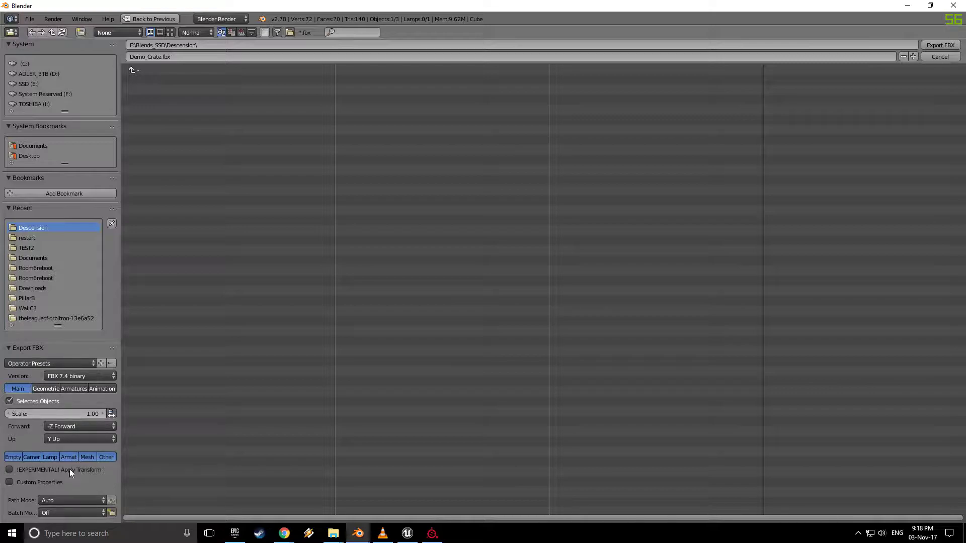
{"action": "left_click", "coordinate": [941, 45]}
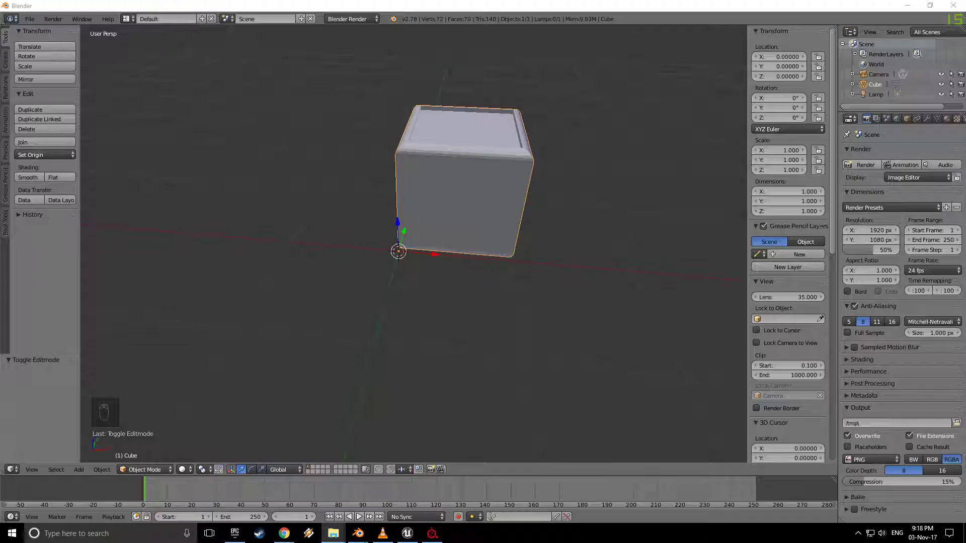
Locate Demo_Crate.fbx in File Explorer, switch to Unreal Editor, and import it into the HumanProps/Demo_Crate content folder with the default FBX options.
{"action": "left_click_drag", "start_coordinate": [965, 125], "coordinate": [591, 54]}
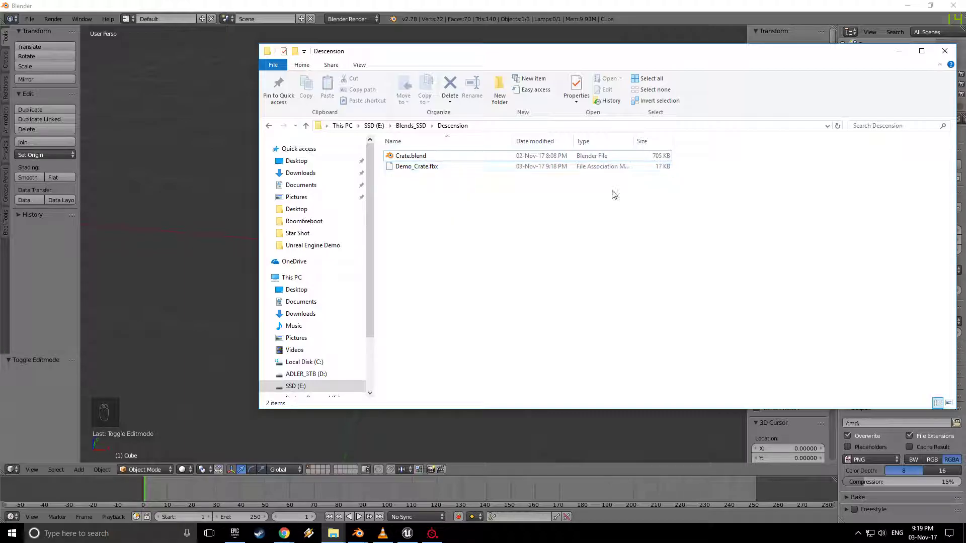
{"action": "left_click_drag", "start_coordinate": [548, 54], "coordinate": [965, 86]}
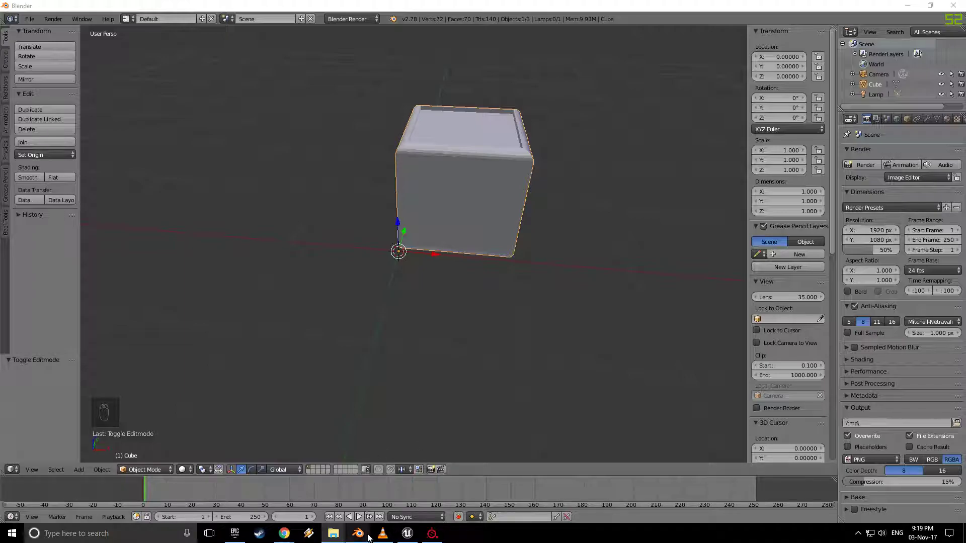
{"action": "left_click", "coordinate": [408, 537]}
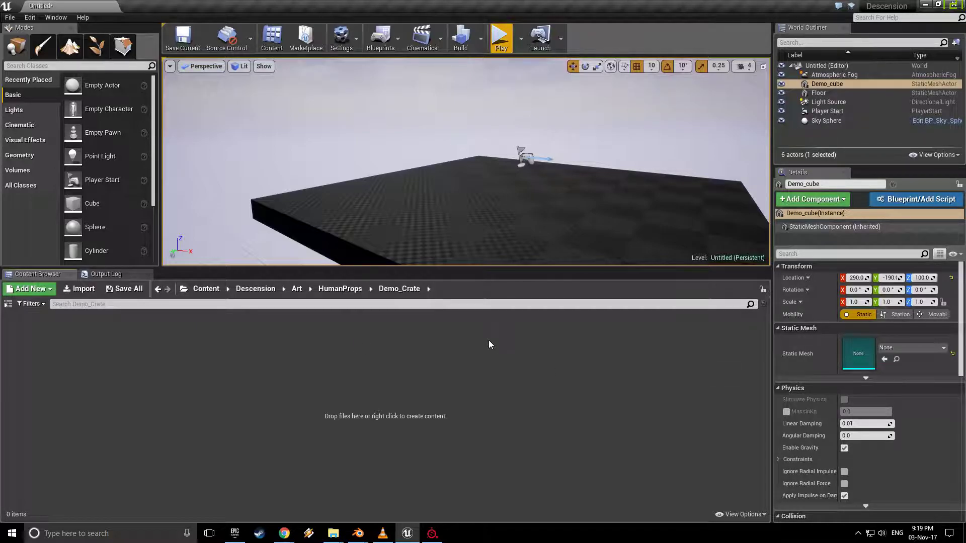
{"action": "right_click", "coordinate": [403, 363]}
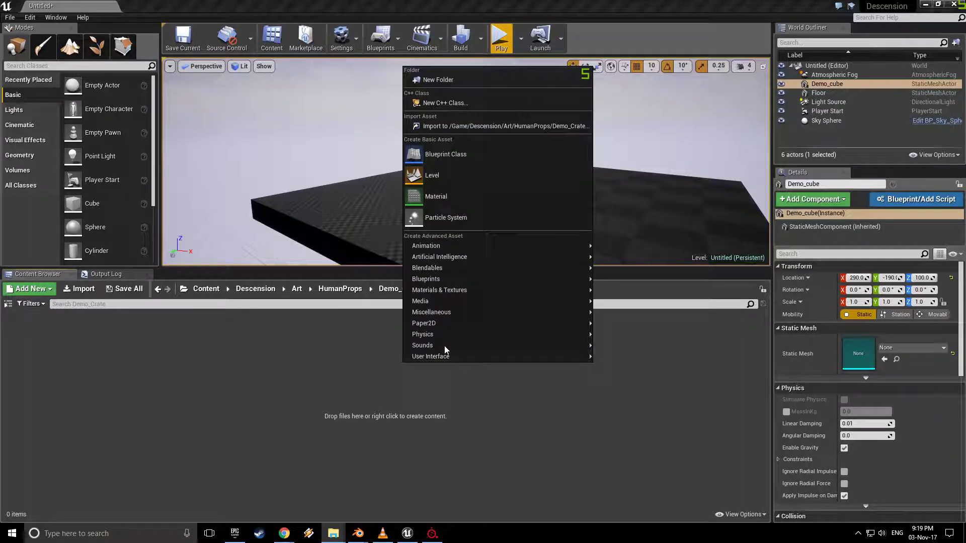
{"action": "mouse_move", "coordinate": [444, 348]}
{"action": "left_click", "coordinate": [354, 397]}
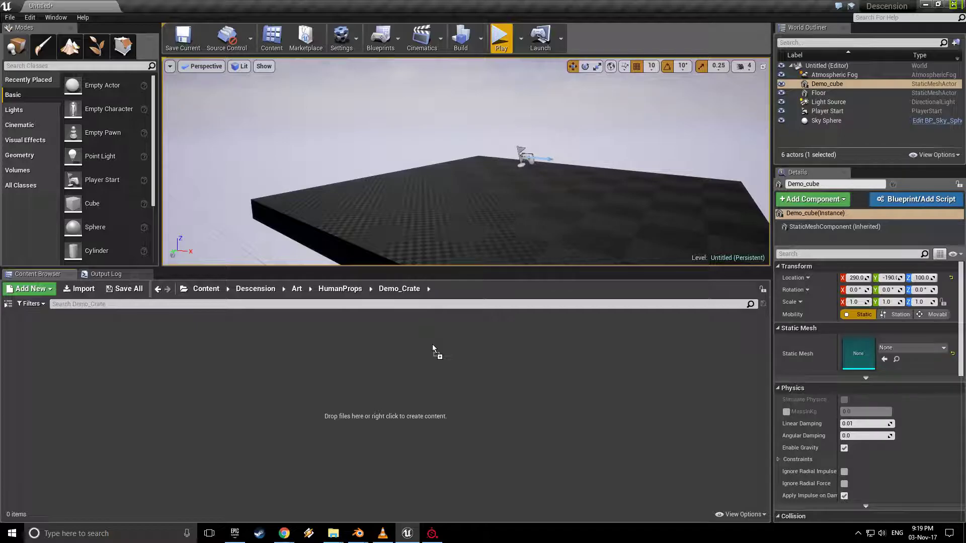
{"action": "left_click_drag", "start_coordinate": [432, 346], "coordinate": [433, 346]}
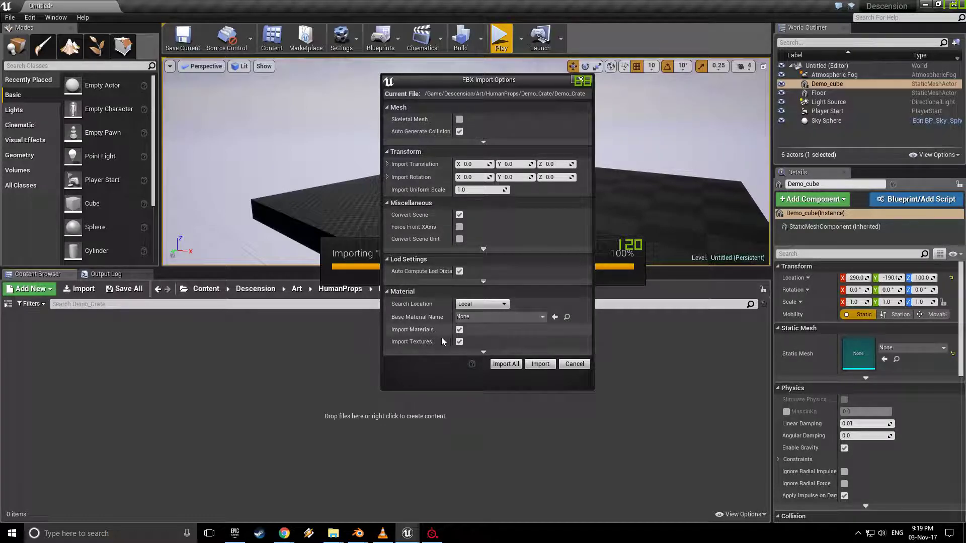
{"action": "left_click", "coordinate": [506, 364]}
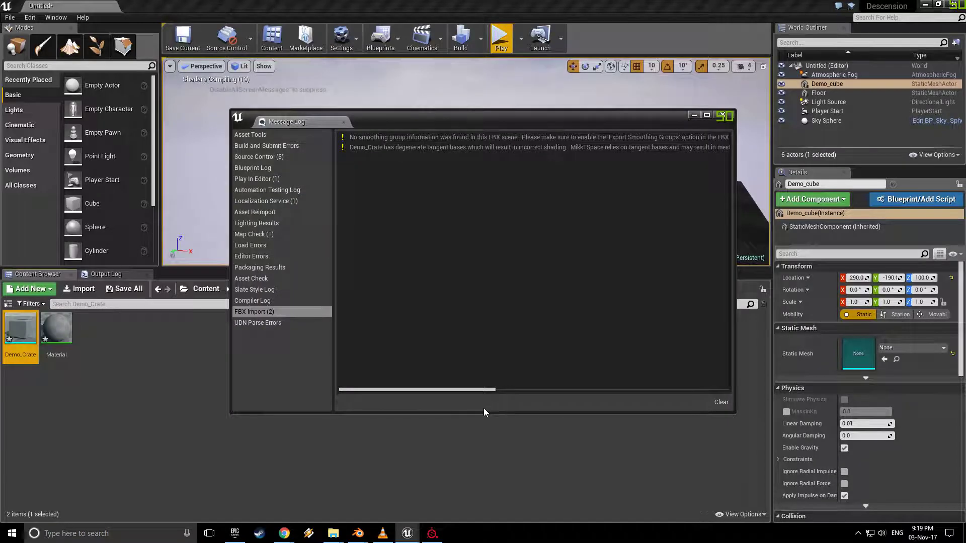
Dismiss the import message log and place the Demo_Crate static mesh on the level's floor.
{"action": "left_click", "coordinate": [723, 114]}
{"action": "left_click", "coordinate": [132, 385]}
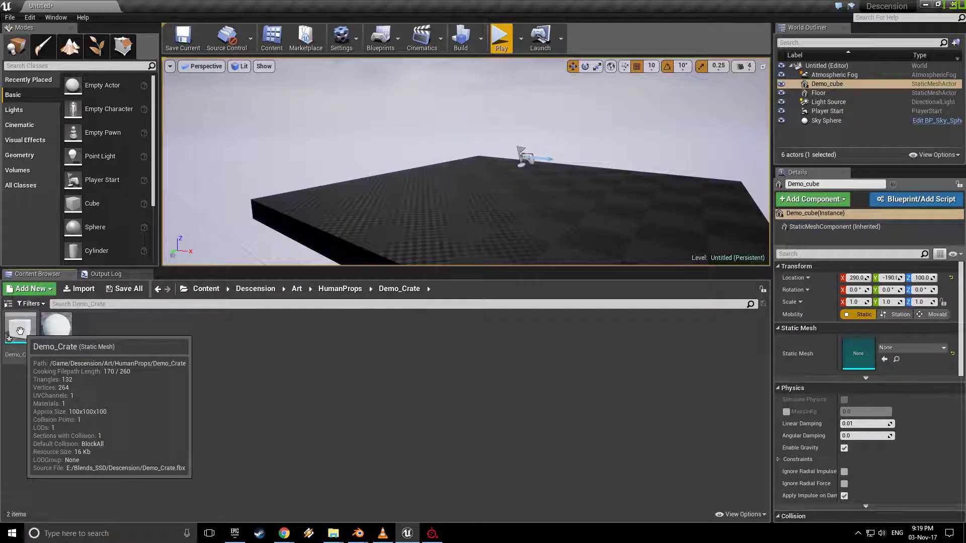
{"action": "left_click_drag", "start_coordinate": [20, 330], "coordinate": [449, 201]}
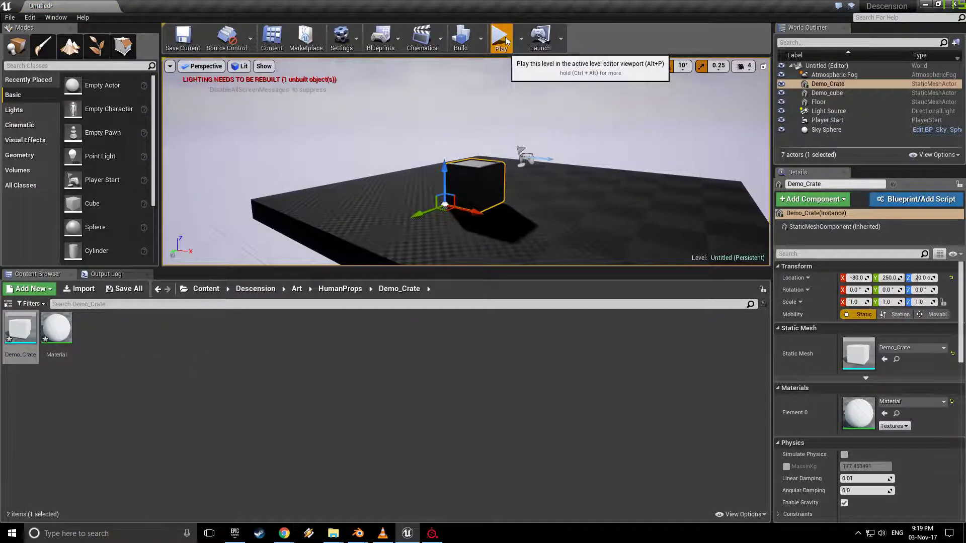
Play the level, move around to examine the placed crate, and stop playing.
{"action": "left_click", "coordinate": [501, 38]}
{"action": "left_click_drag", "start_coordinate": [381, 126], "coordinate": [511, 133]}
{"action": "key", "text": "w"}
{"action": "key", "text": "a"}
{"action": "key", "text": "d"}
{"action": "key", "text": "s"}
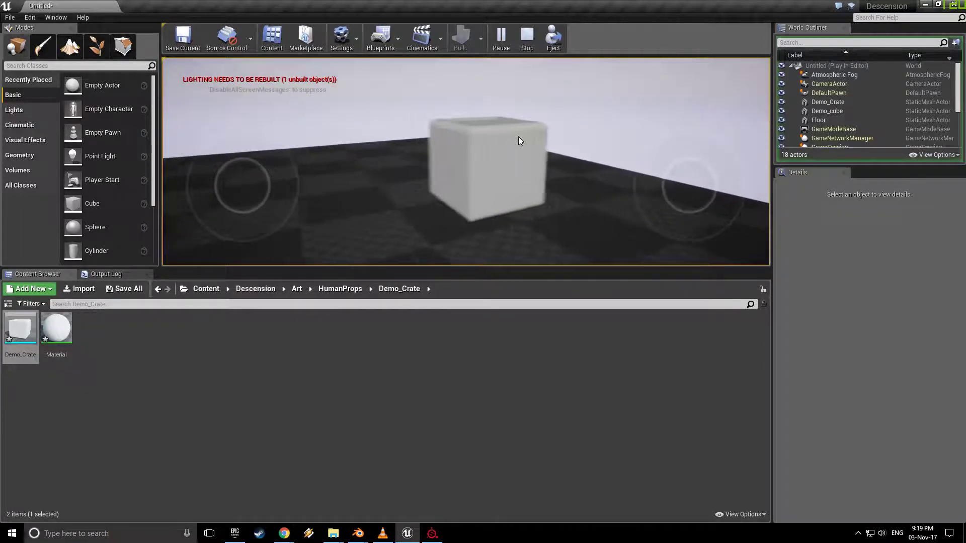
{"action": "key", "text": "Escape"}
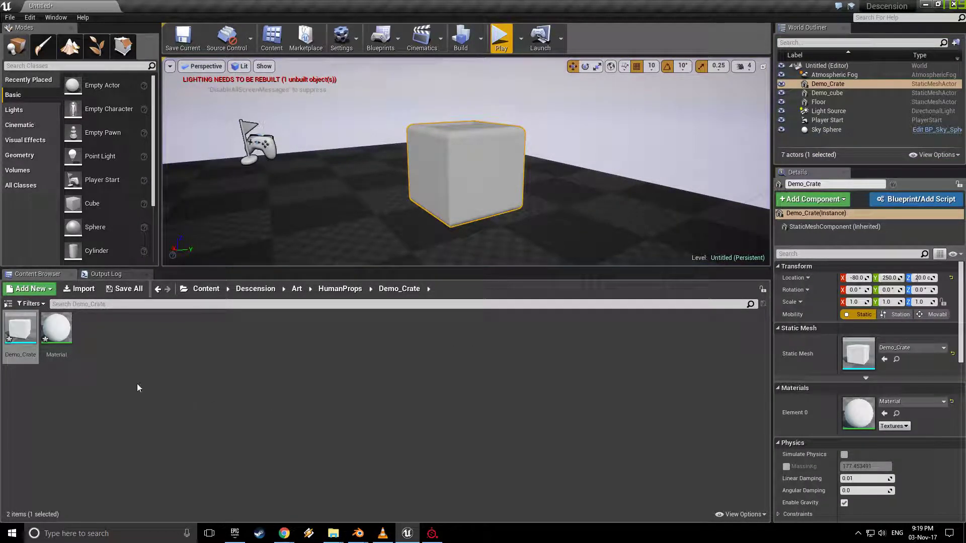
Open the Demo_Crate static mesh, examine its bevels and simple collision outline, and close the mesh editor.
{"action": "double_click", "coordinate": [20, 332]}
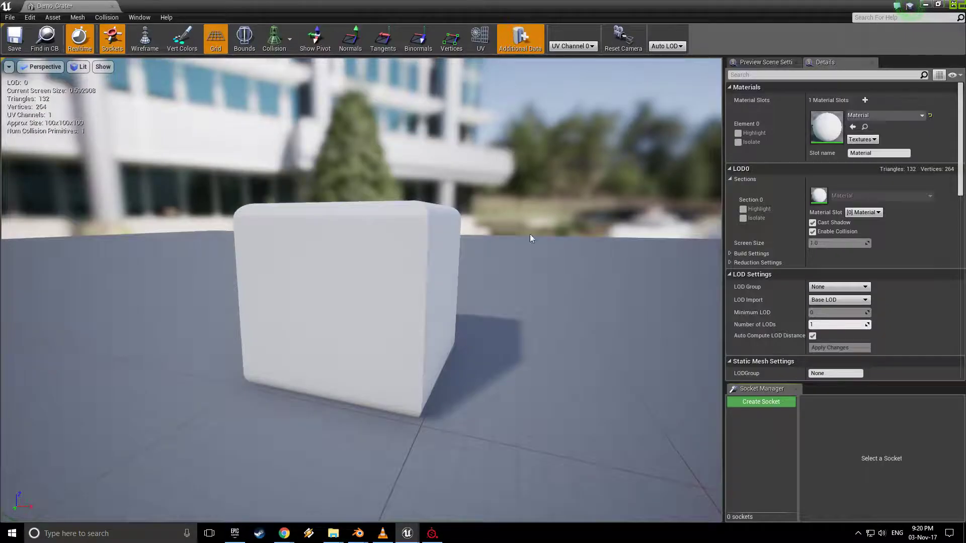
{"action": "right_click_drag", "start_coordinate": [429, 340], "coordinate": [296, 352]}
{"action": "scroll", "coordinate": [442, 314], "scroll_direction": "up", "scroll_amount": 3}
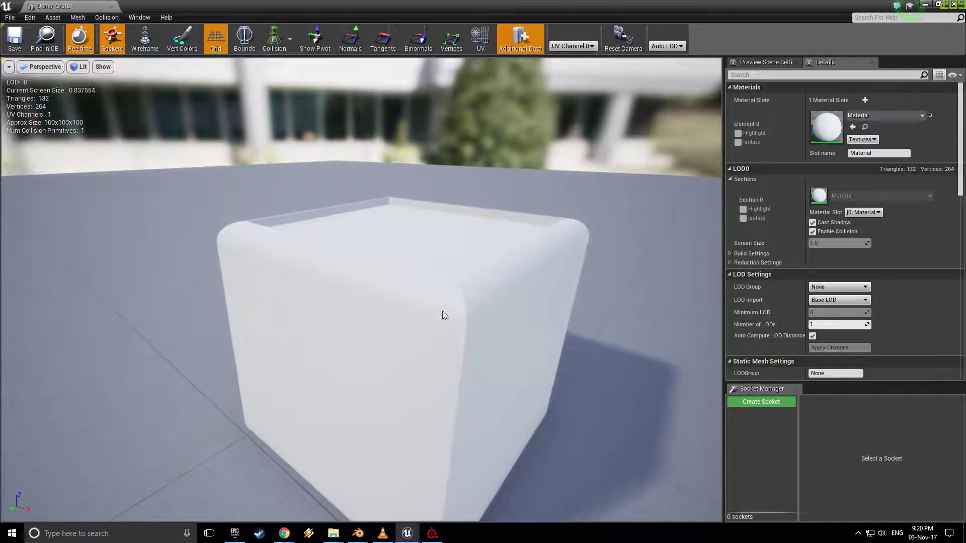
{"action": "left_click", "coordinate": [275, 41]}
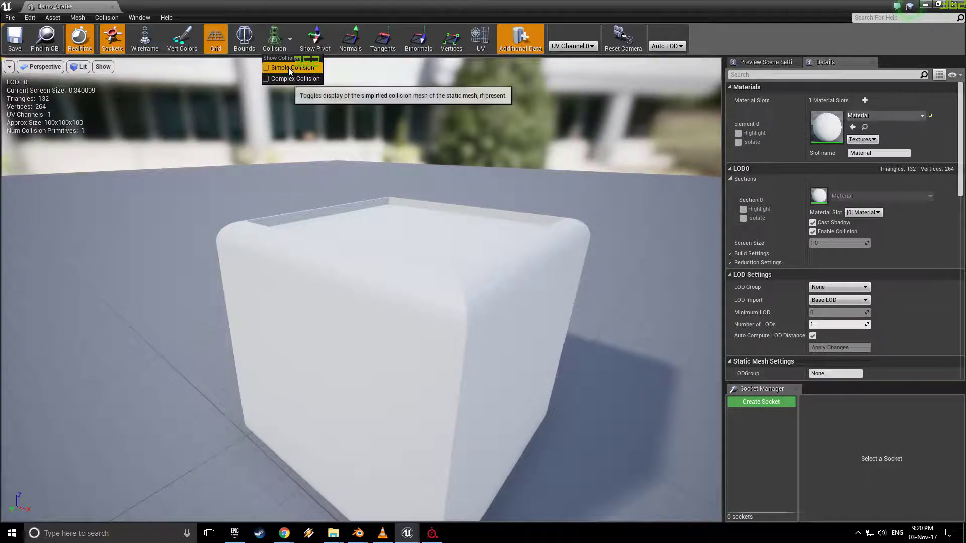
{"action": "left_click", "coordinate": [284, 67]}
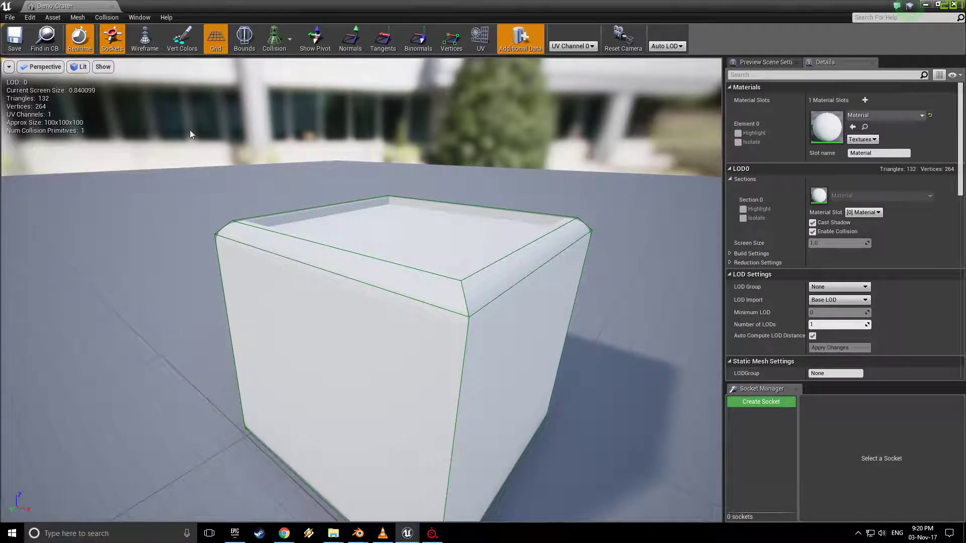
{"action": "left_click", "coordinate": [111, 7]}
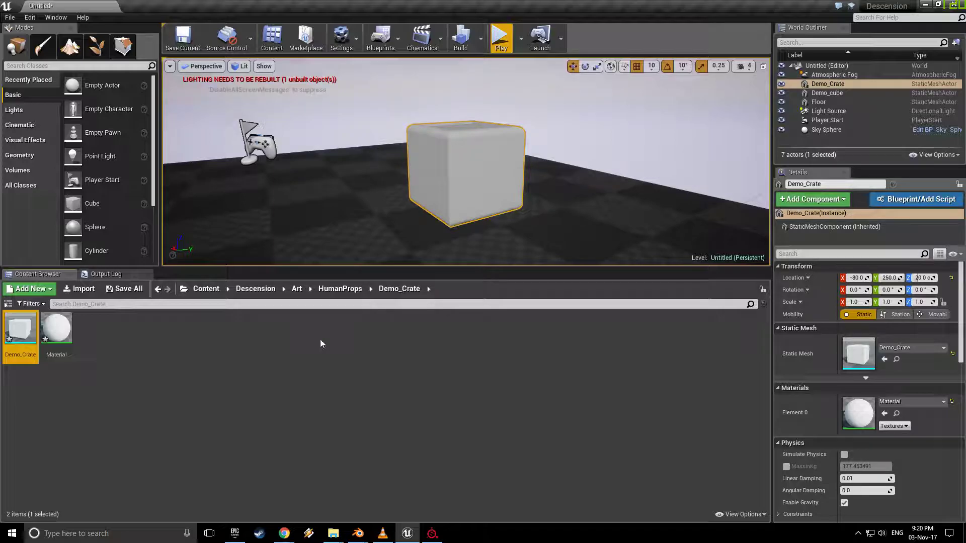
Switch back to Blender, split the 3D view into two side-by-side areas, and make the new one a UV/Image Editor.
{"action": "mouse_move", "coordinate": [362, 535]}
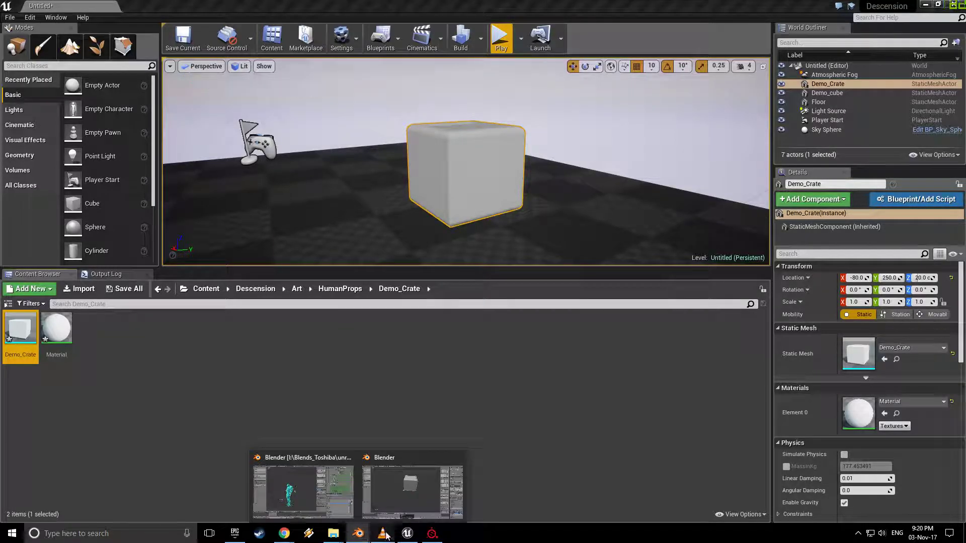
{"action": "left_click", "coordinate": [388, 491]}
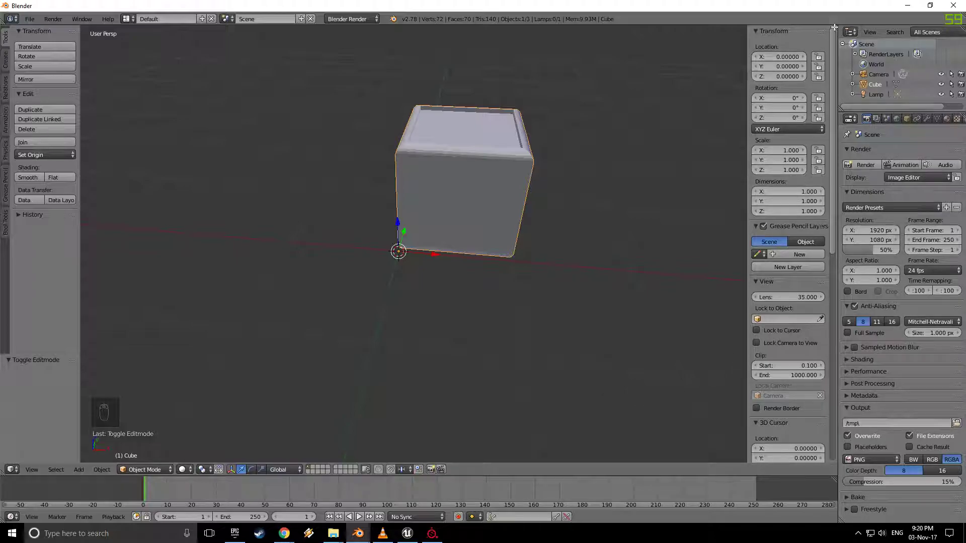
{"action": "left_click_drag", "start_coordinate": [827, 39], "coordinate": [461, 66]}
{"action": "left_click", "coordinate": [481, 470]}
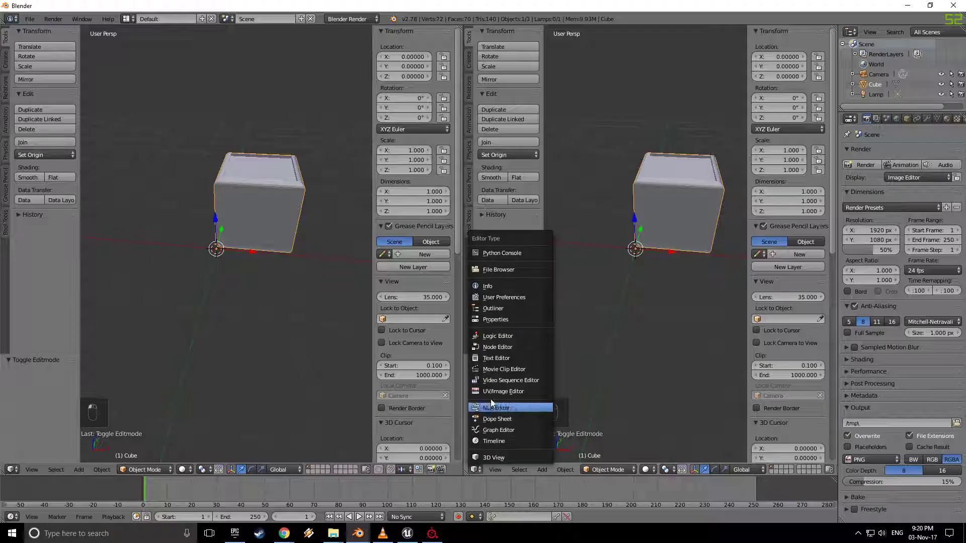
{"action": "left_click", "coordinate": [506, 388]}
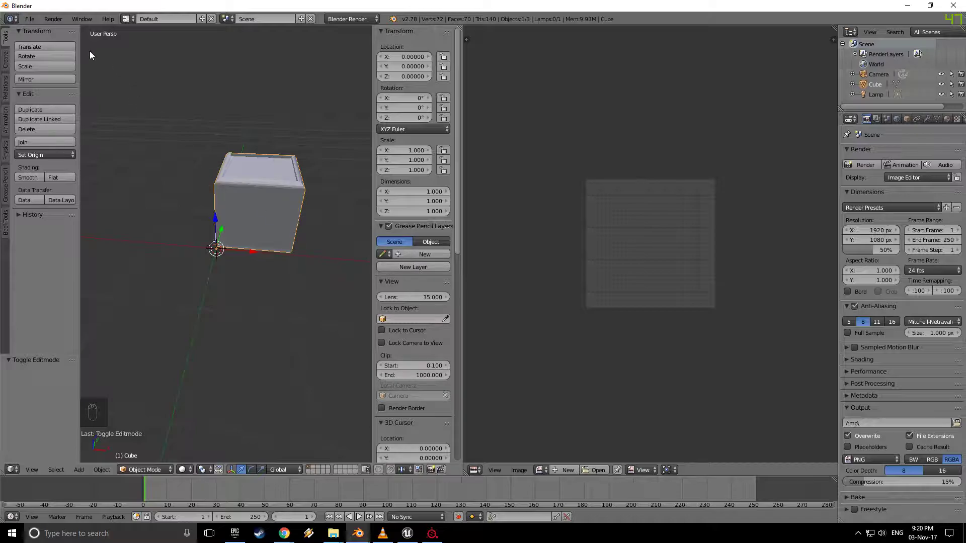
In Edit Mode, select the entire cube mesh and unwrap it with Smart UV Project, using a 66 angle limit and zero island margin.
{"action": "left_click", "coordinate": [255, 168]}
{"action": "key", "text": "Tab"}
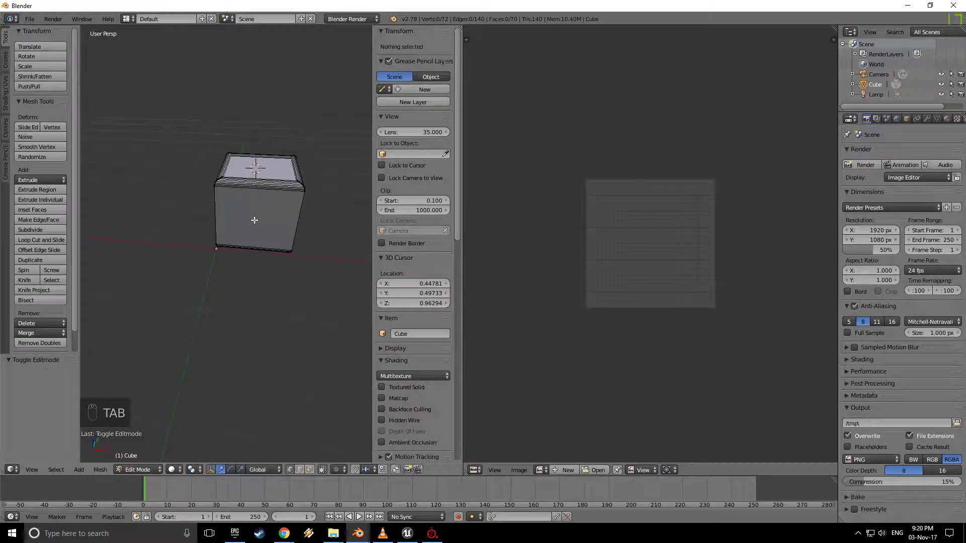
{"action": "key", "text": "a"}
{"action": "key", "text": "a"}
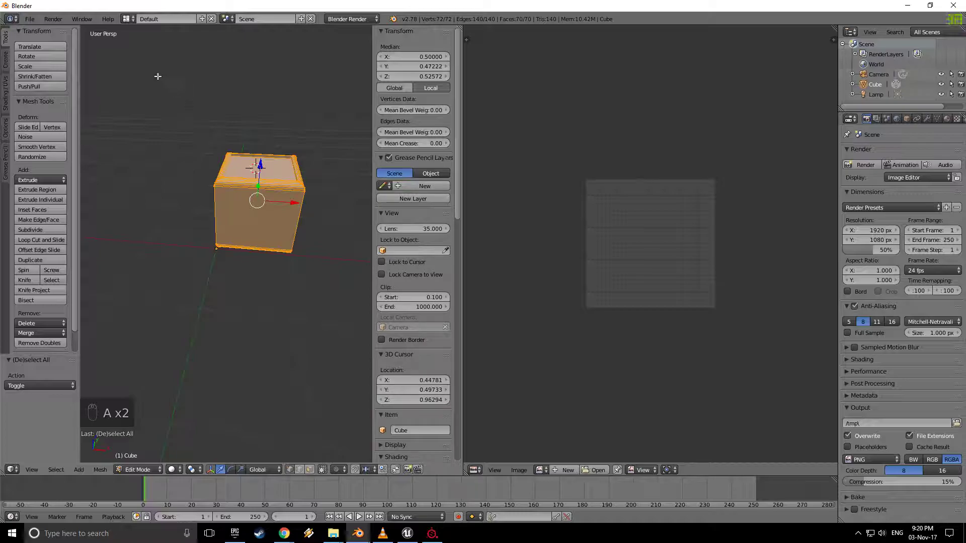
{"action": "left_click", "coordinate": [6, 99]}
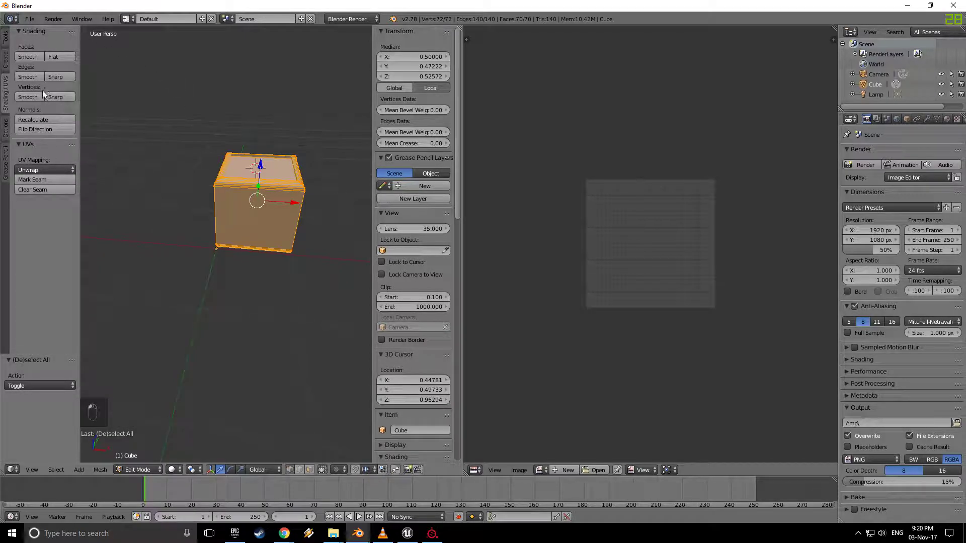
{"action": "left_click", "coordinate": [37, 169]}
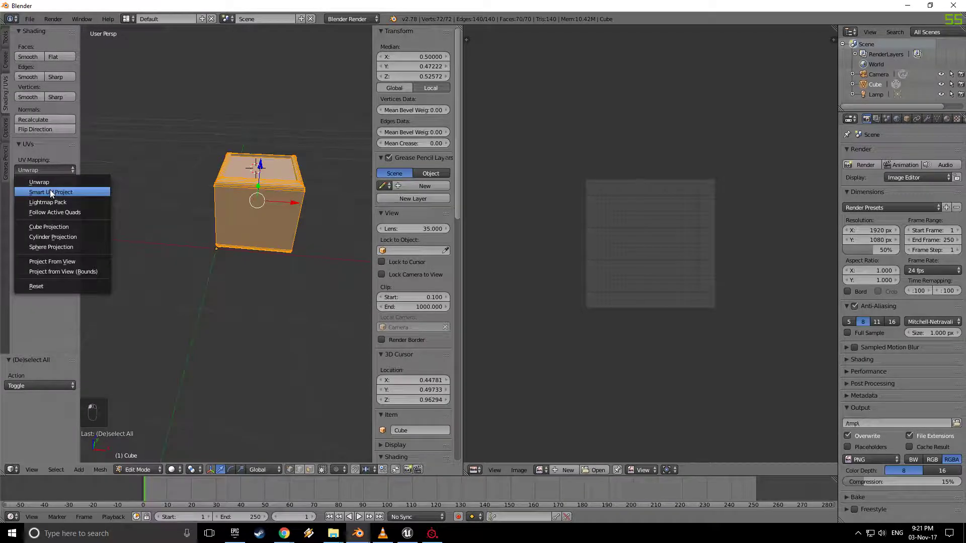
{"action": "left_click", "coordinate": [50, 189]}
{"action": "left_click", "coordinate": [111, 267]}
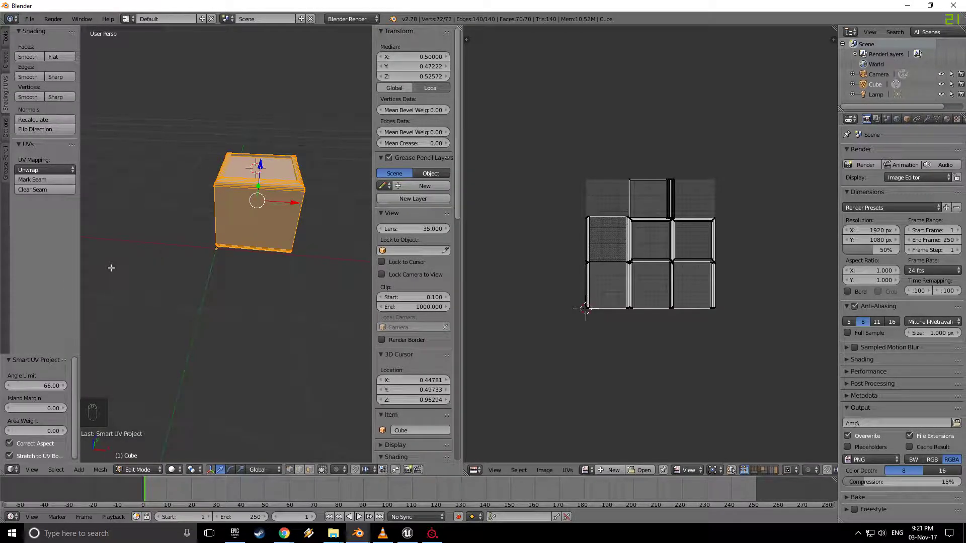
Switch to face selection and select the cube's negative Y face to isolate its UV island.
{"action": "scroll", "coordinate": [669, 302], "scroll_direction": "up", "scroll_amount": 3}
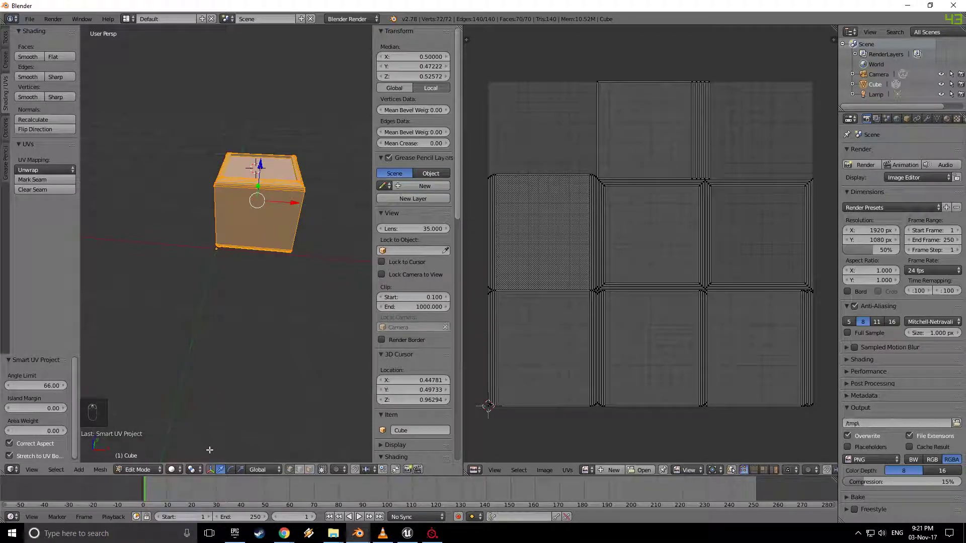
{"action": "left_click", "coordinate": [310, 473]}
{"action": "right_click", "coordinate": [262, 229]}
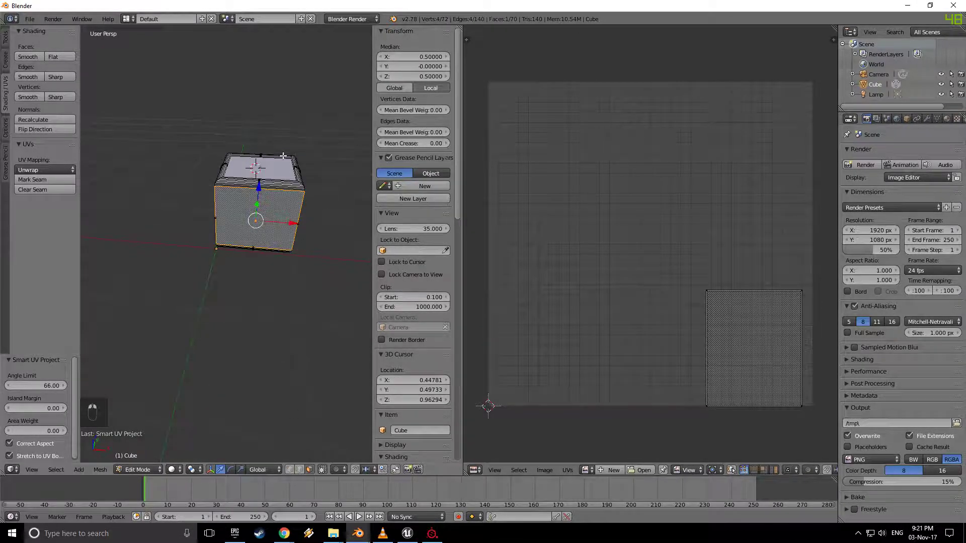
Examine the UV islands of the crate's top and side faces one at a time, and reselect the entire mesh.
{"action": "right_click", "coordinate": [272, 171]}
{"action": "middle_click_drag", "start_coordinate": [248, 200], "coordinate": [250, 210]}
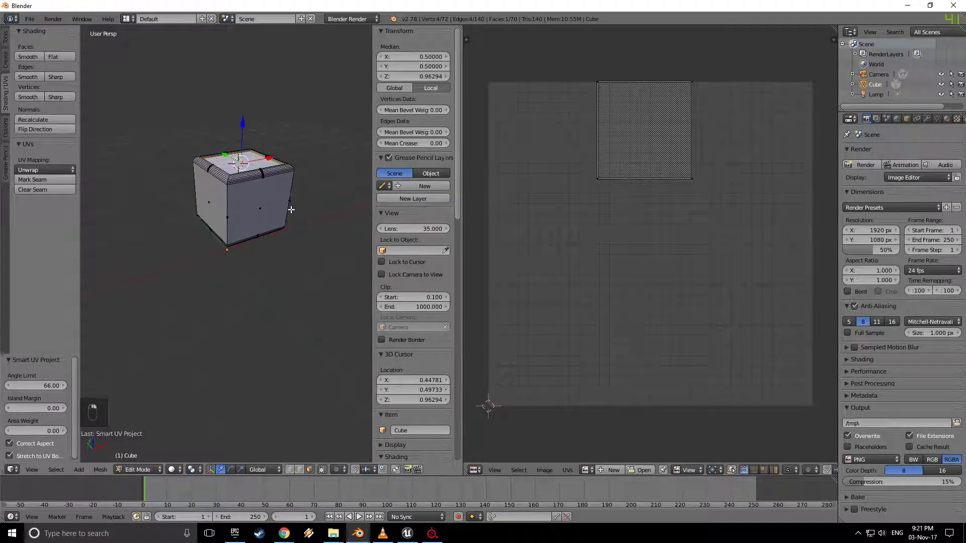
{"action": "right_click", "coordinate": [222, 207]}
{"action": "right_click", "coordinate": [248, 204]}
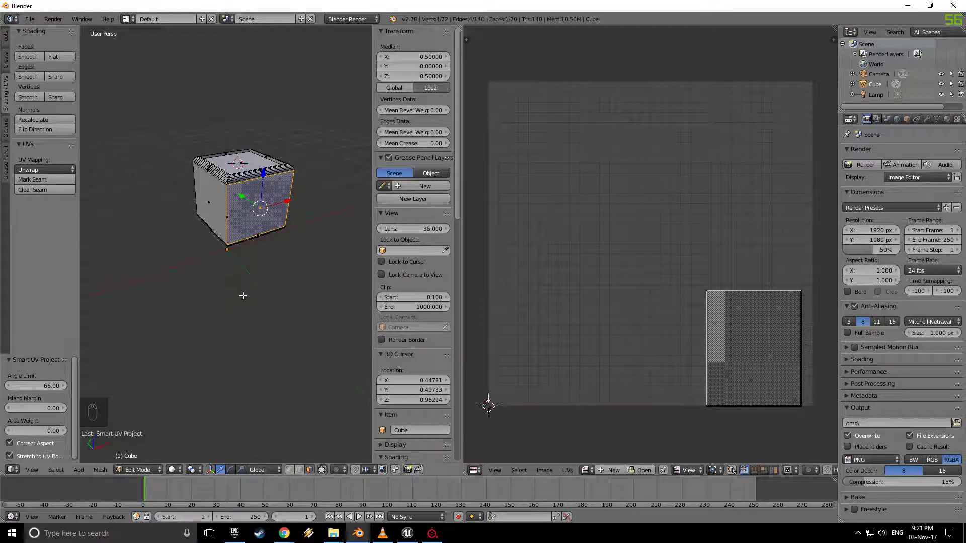
{"action": "key", "text": "a"}
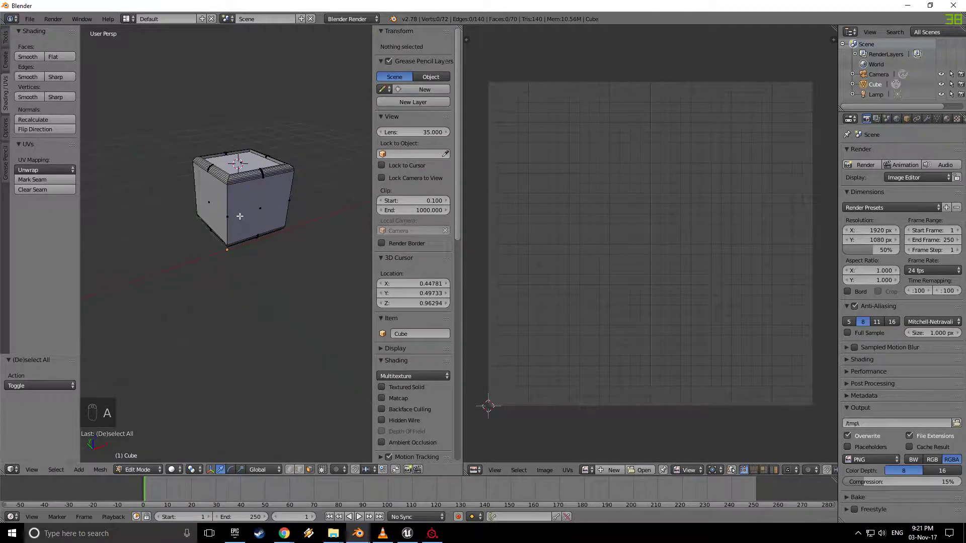
{"action": "key", "text": "a"}
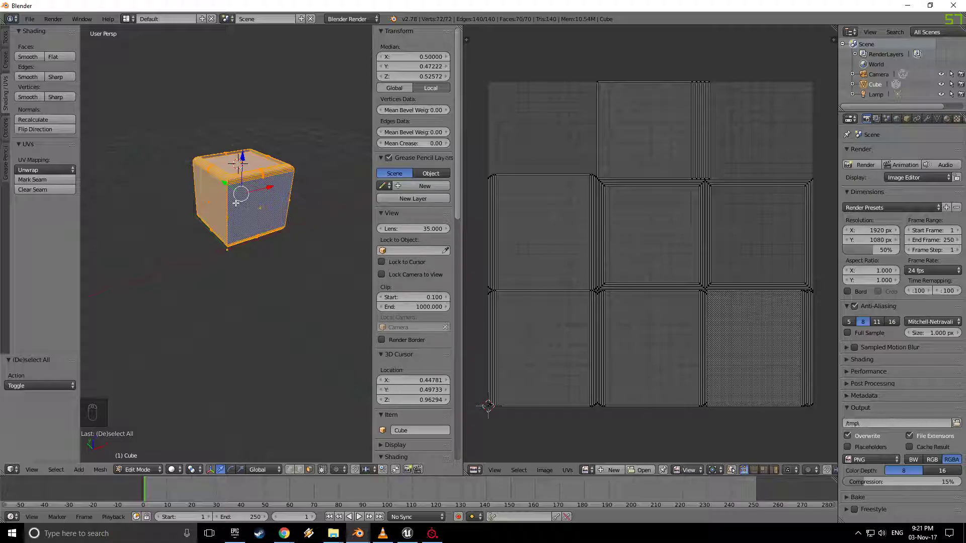
Return to Object Mode and export the unwrapped crate as FBX, overwriting Demo_Crate.fbx in E:\Blends_SSD\Descension.
{"action": "key", "text": "Tab"}
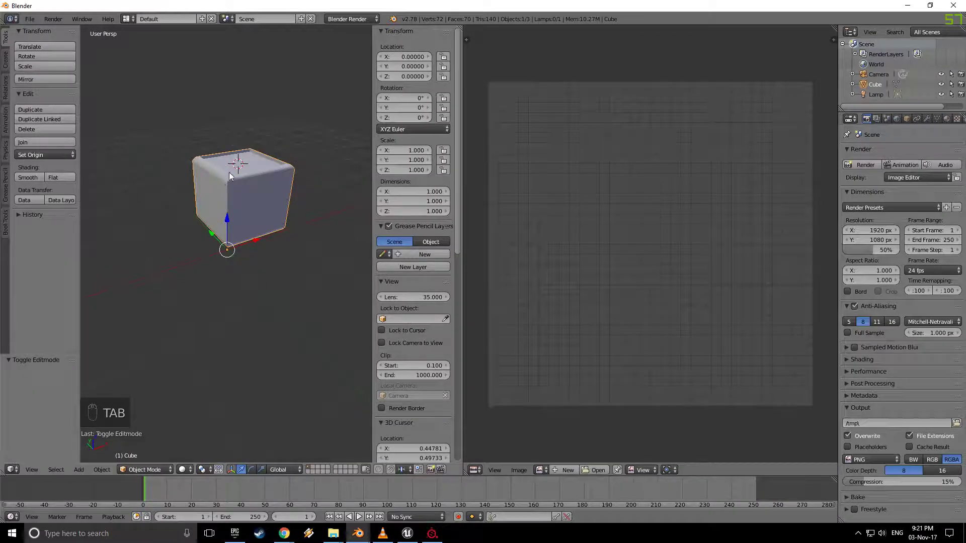
{"action": "left_click", "coordinate": [30, 18]}
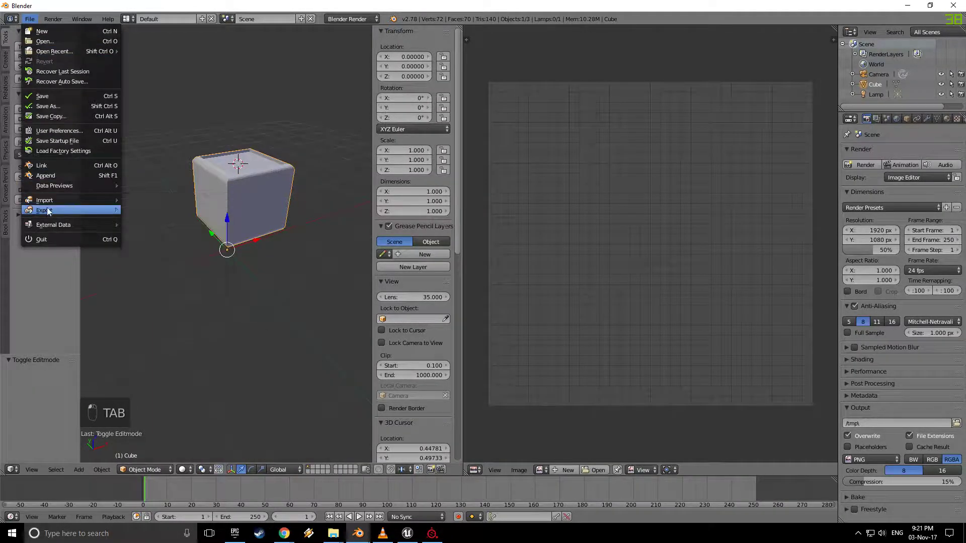
{"action": "mouse_move", "coordinate": [47, 209]}
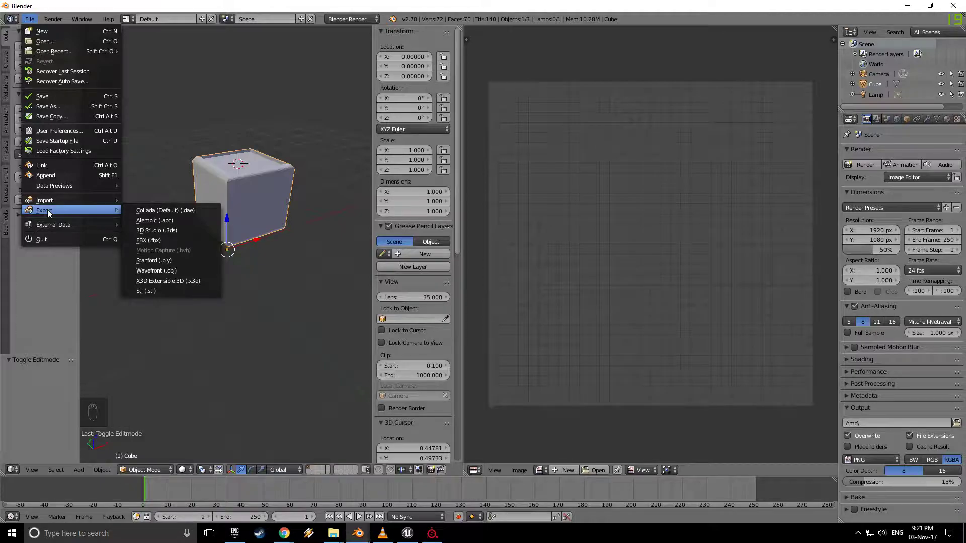
{"action": "left_click", "coordinate": [170, 241]}
{"action": "left_click", "coordinate": [150, 79]}
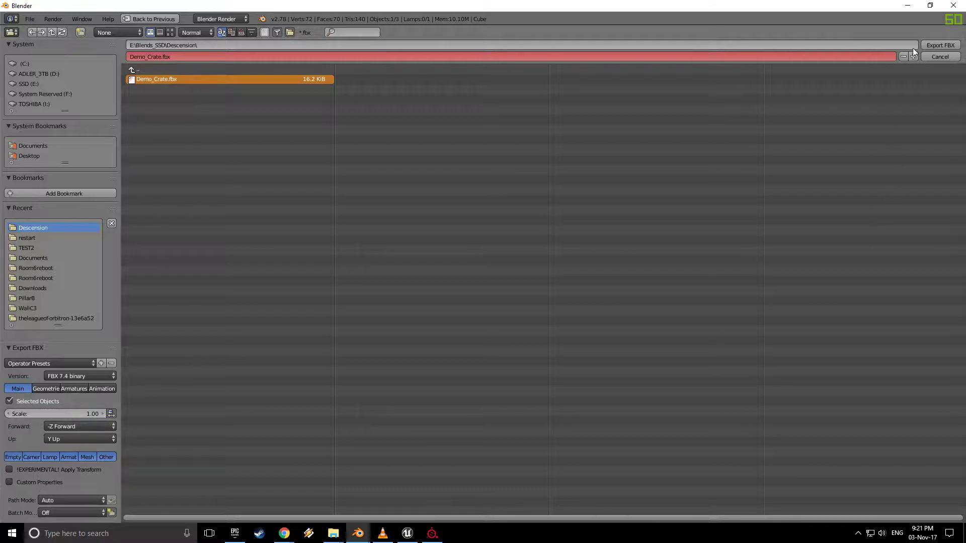
{"action": "left_click", "coordinate": [939, 45]}
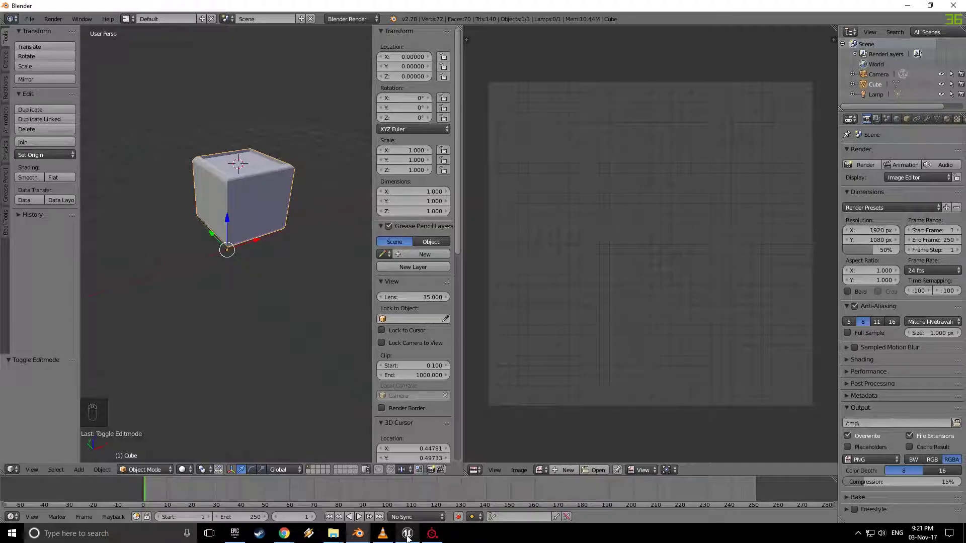
Switch to Substance Painter and create a new project from Demo_Crate.fbx in E:\Blends_SSD\Descension, with the Unreal Engine 4 template, DirectX normals and 2048 resolution.
{"action": "mouse_move", "coordinate": [407, 537]}
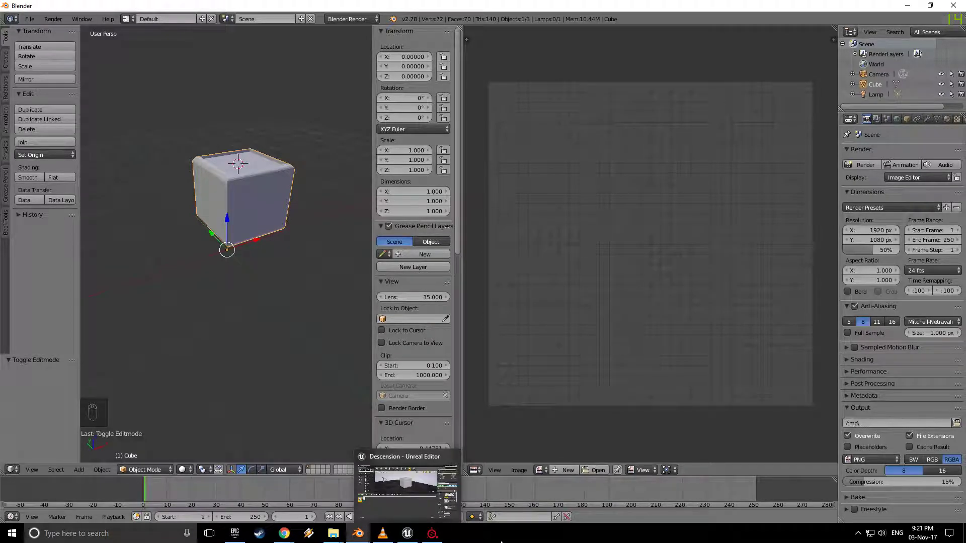
{"action": "left_click", "coordinate": [431, 537]}
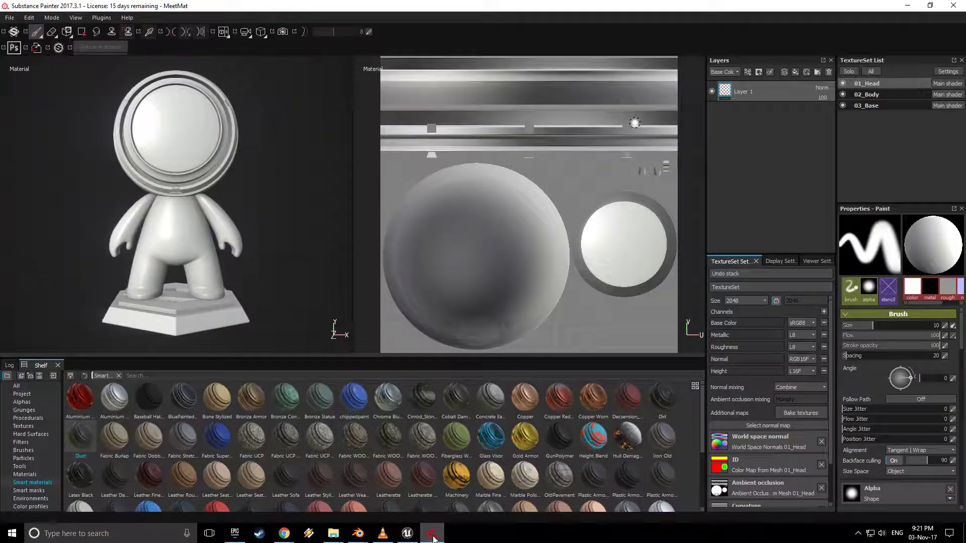
{"action": "left_click", "coordinate": [8, 18]}
{"action": "left_click", "coordinate": [18, 29]}
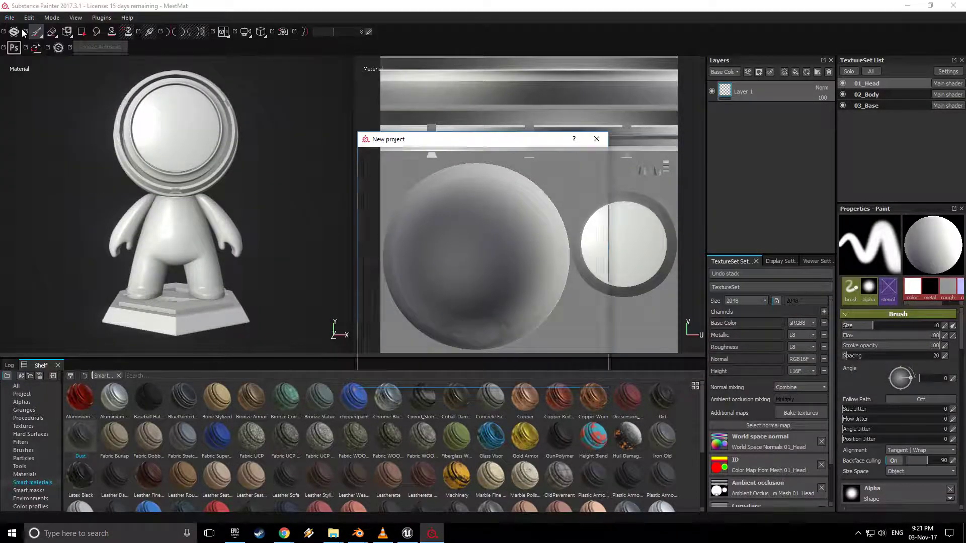
{"action": "left_click", "coordinate": [566, 172]}
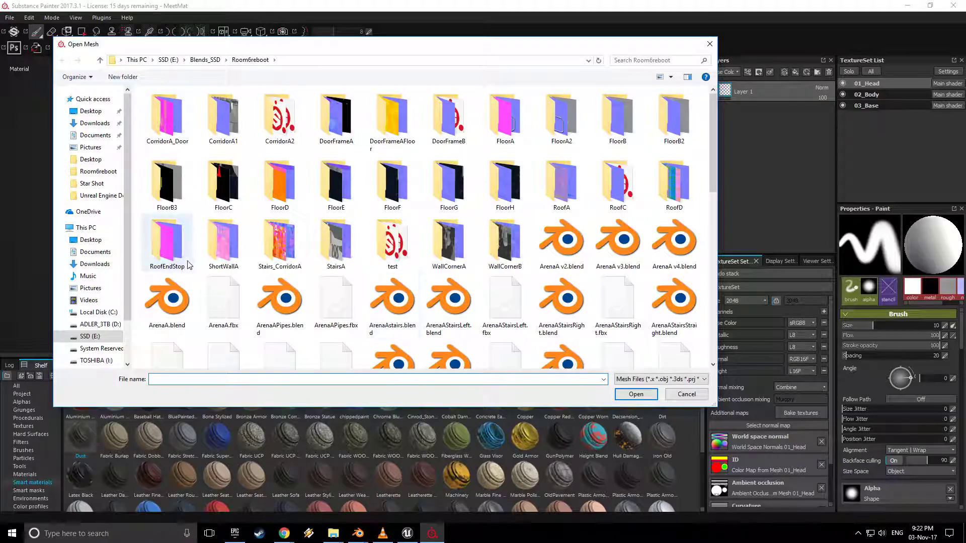
{"action": "left_click", "coordinate": [95, 325]}
{"action": "left_click", "coordinate": [89, 336]}
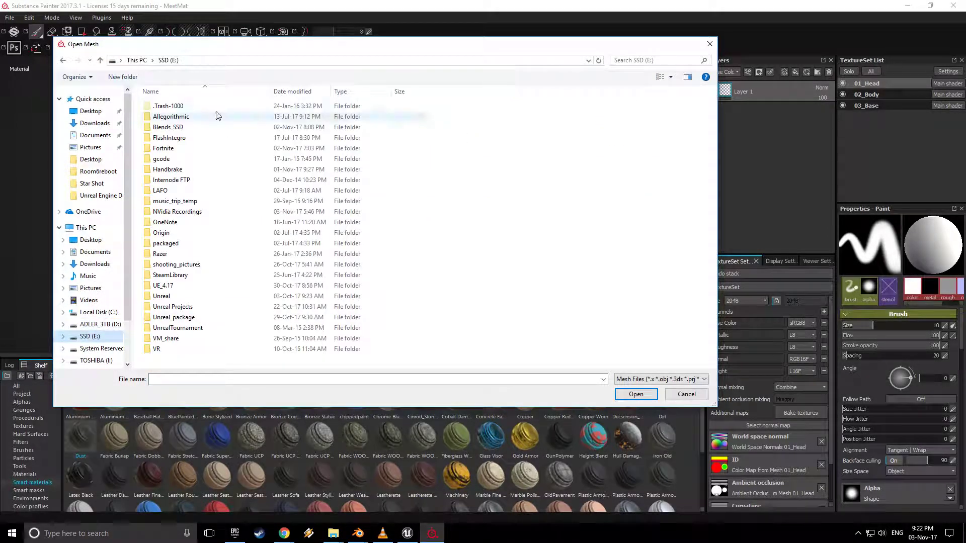
{"action": "double_click", "coordinate": [186, 128]}
{"action": "double_click", "coordinate": [184, 106]}
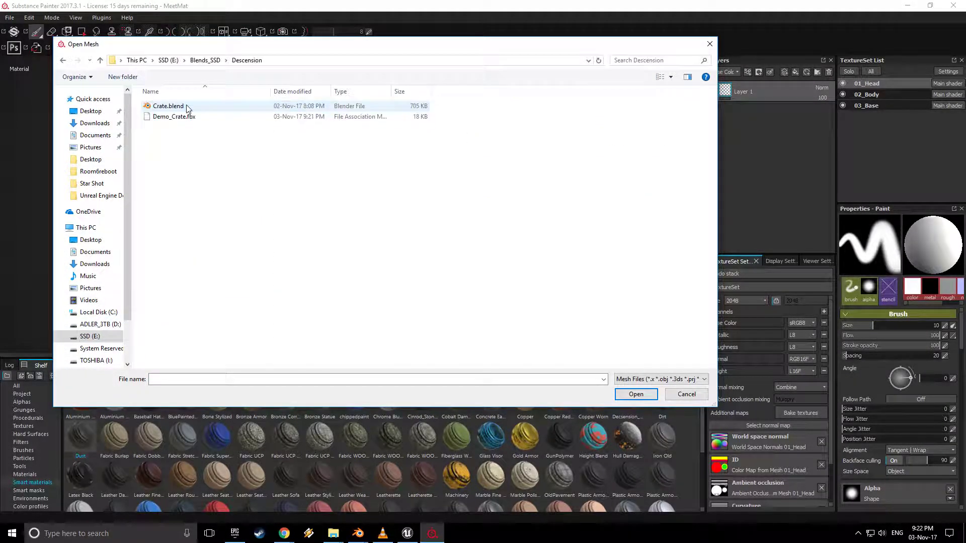
{"action": "double_click", "coordinate": [174, 117]}
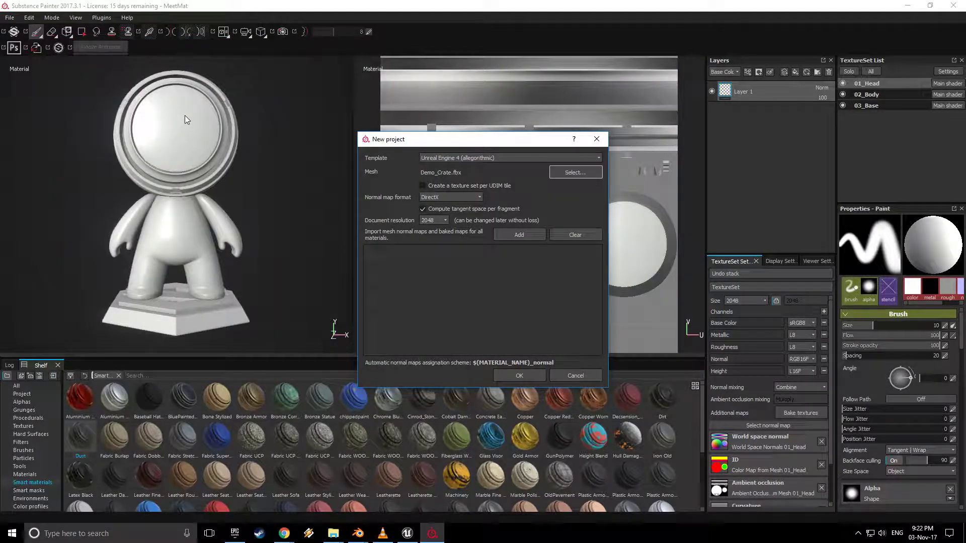
{"action": "left_click", "coordinate": [521, 375]}
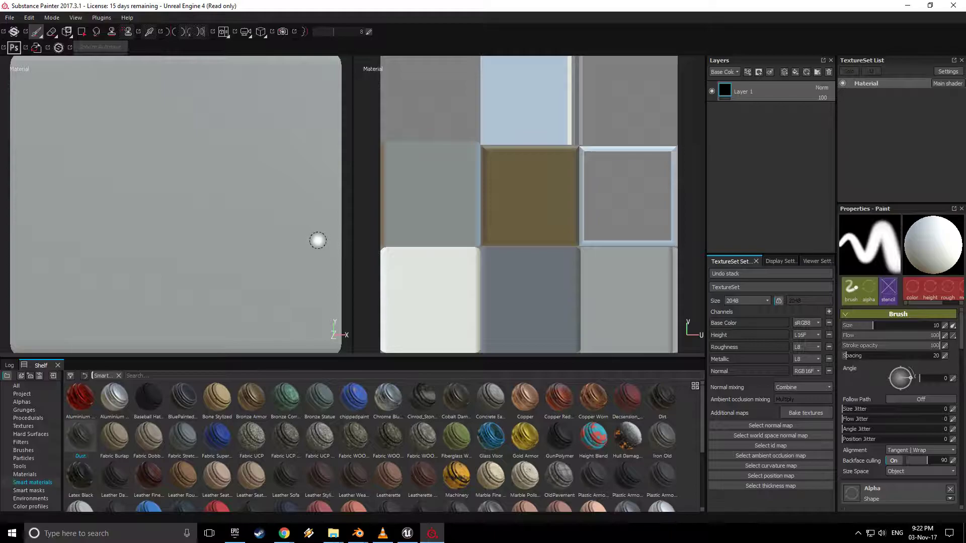
Frame the crate at an angle in the 3D view and add the Machinery smart material above Layer 1.
{"action": "left_click_drag", "start_coordinate": [307, 244], "coordinate": [238, 277], "text": "alt"}
{"action": "scroll", "coordinate": [239, 270], "scroll_direction": "down", "scroll_amount": 5}
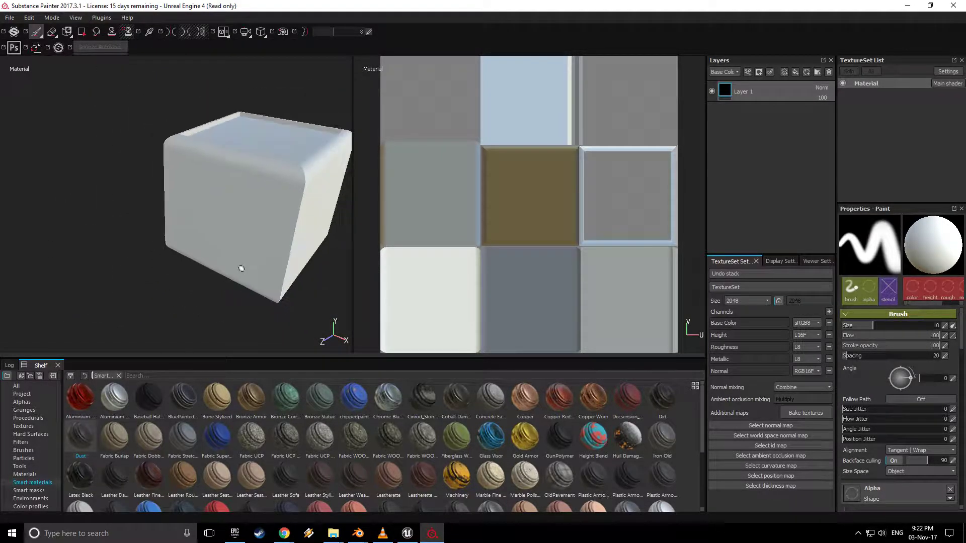
{"action": "left_click_drag", "start_coordinate": [308, 242], "coordinate": [231, 228], "text": "alt"}
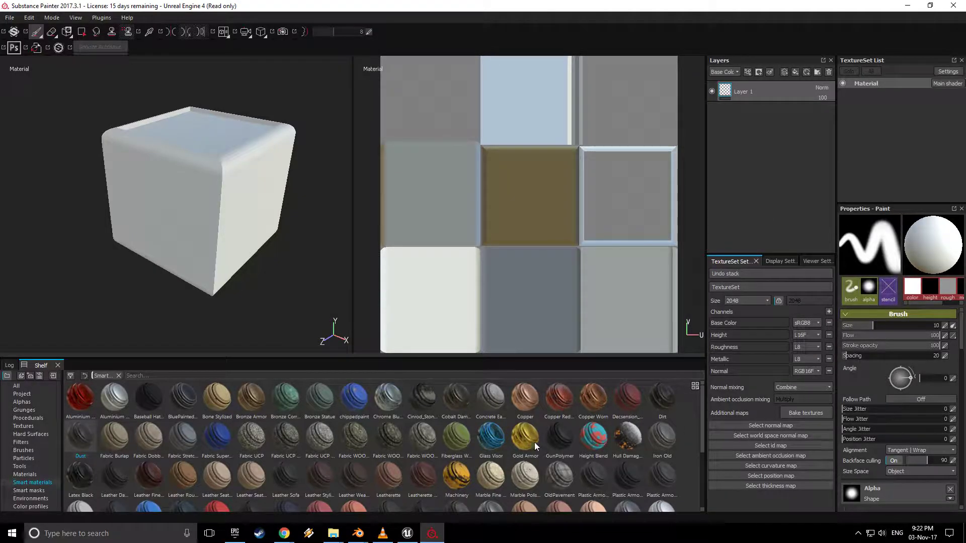
{"action": "left_click_drag", "start_coordinate": [457, 475], "coordinate": [750, 69]}
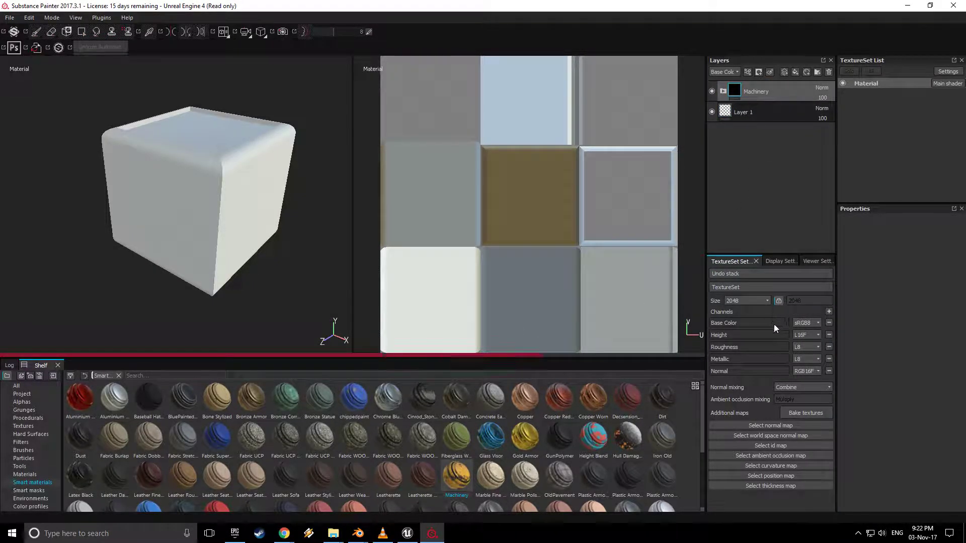
Narrow the camera's field of view in the display settings so the crate fills more of the 3D view.
{"action": "left_click", "coordinate": [810, 262]}
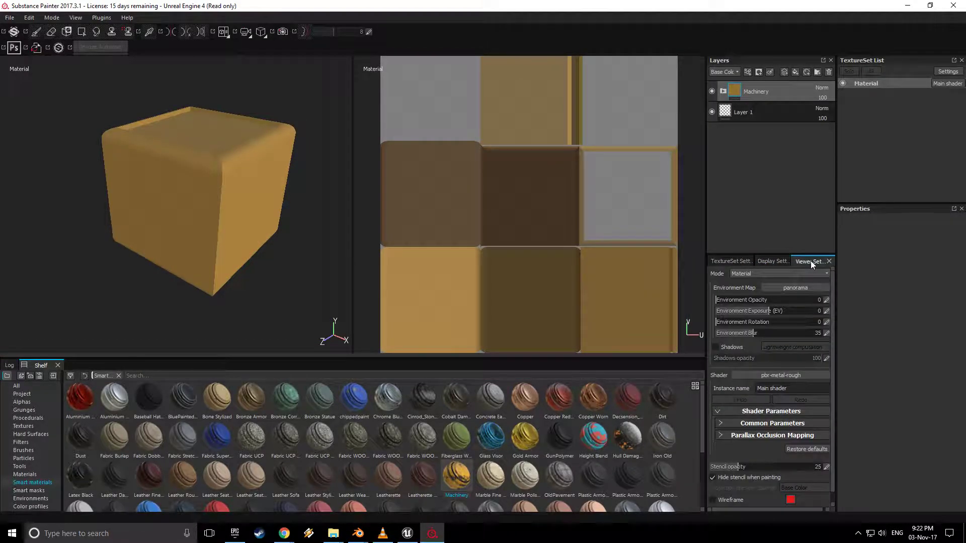
{"action": "left_click", "coordinate": [772, 261]}
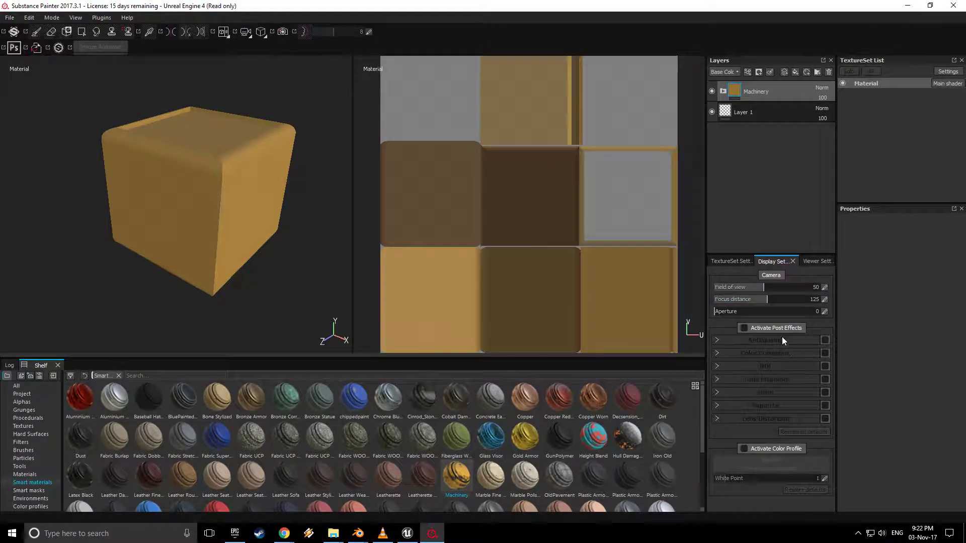
{"action": "left_click_drag", "start_coordinate": [738, 288], "coordinate": [729, 288]}
Bake all additional mesh maps for the Material texture set at an output size of 2048.
{"action": "left_click", "coordinate": [735, 259]}
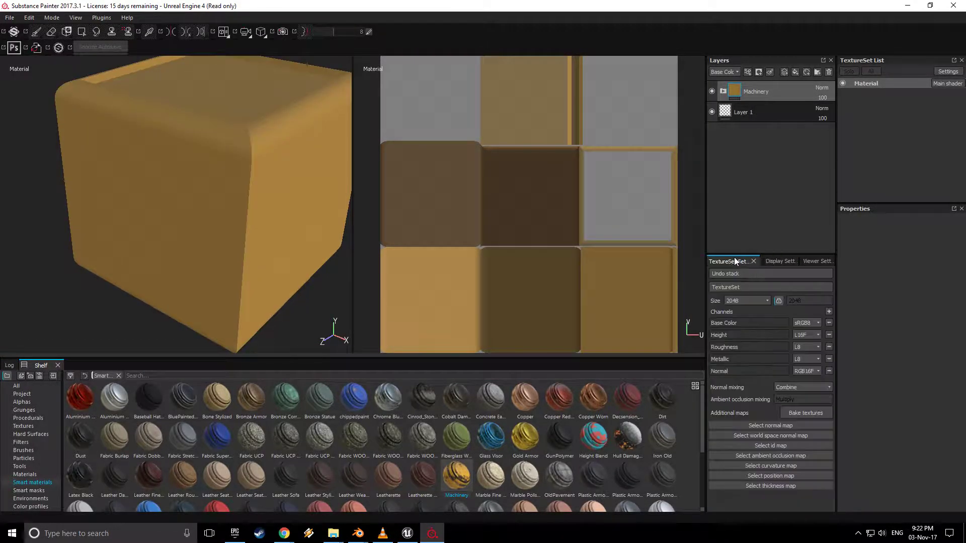
{"action": "left_click", "coordinate": [801, 412]}
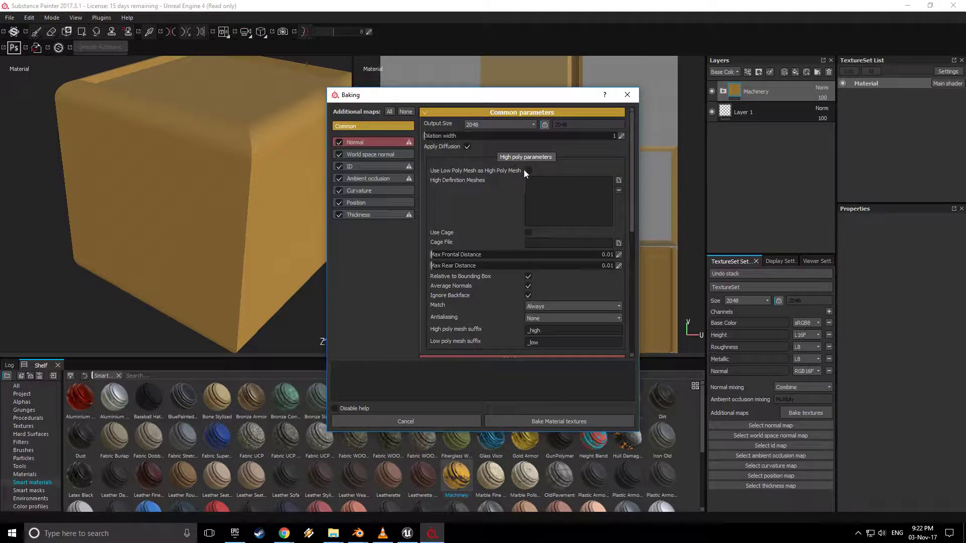
{"action": "left_click", "coordinate": [552, 420]}
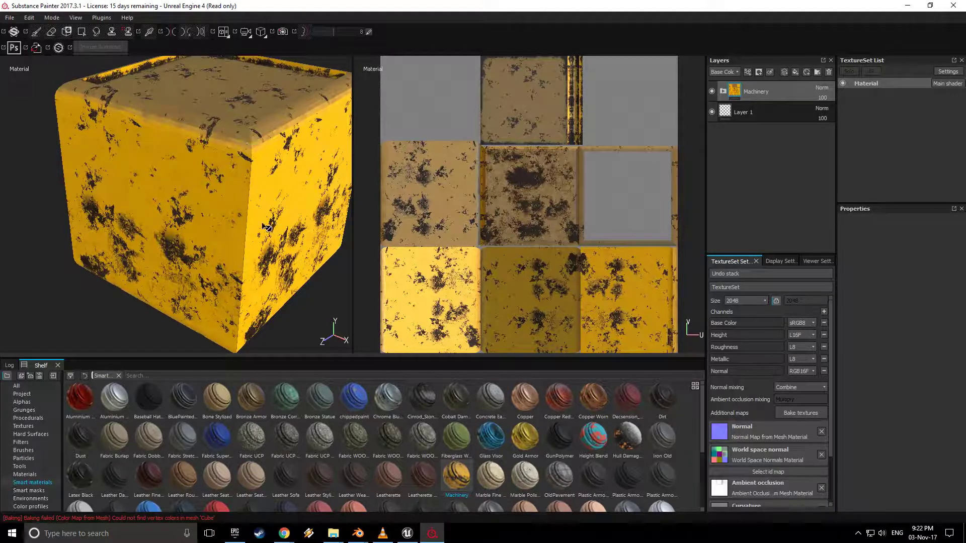
Open the texture export settings and examine which Demo_Crate maps are listed for the Material texture set.
{"action": "left_click", "coordinate": [10, 18]}
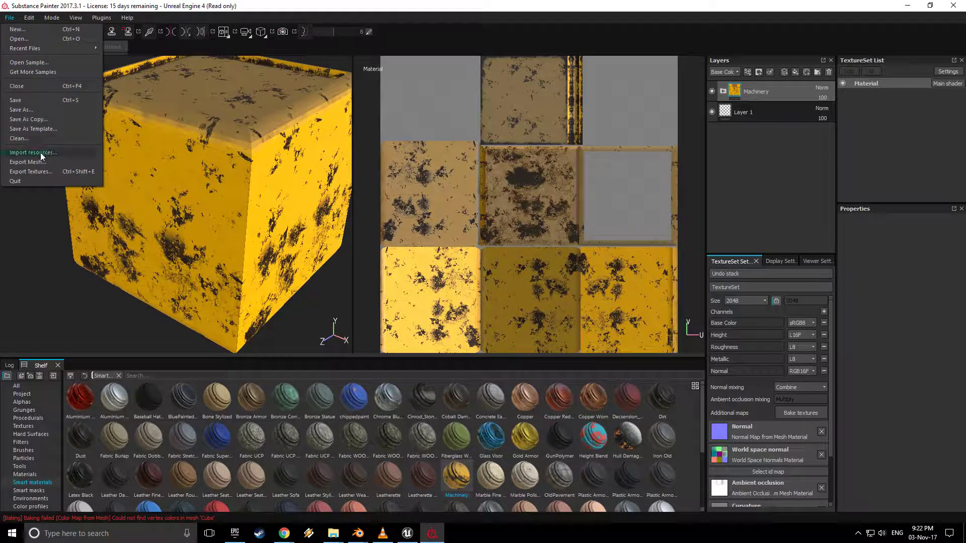
{"action": "left_click", "coordinate": [52, 173]}
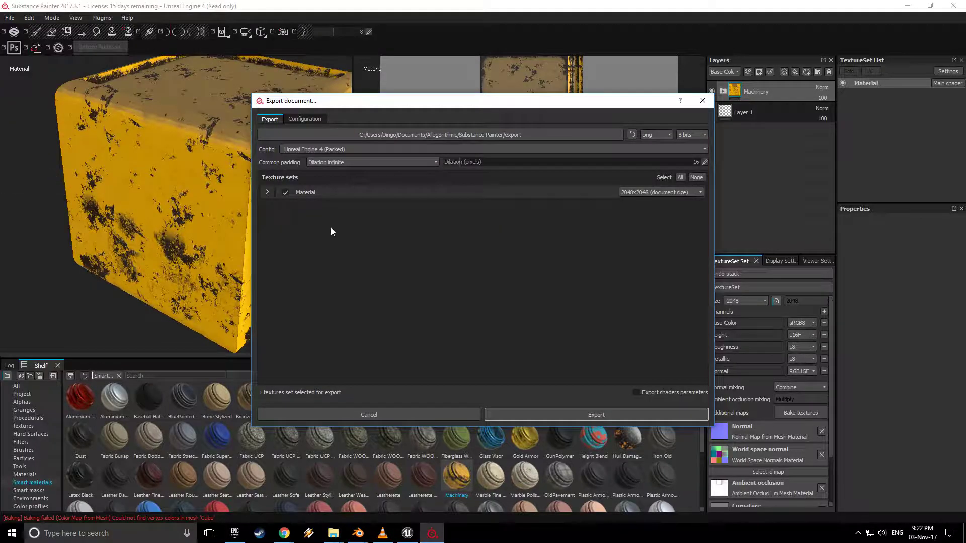
{"action": "left_click", "coordinate": [267, 194]}
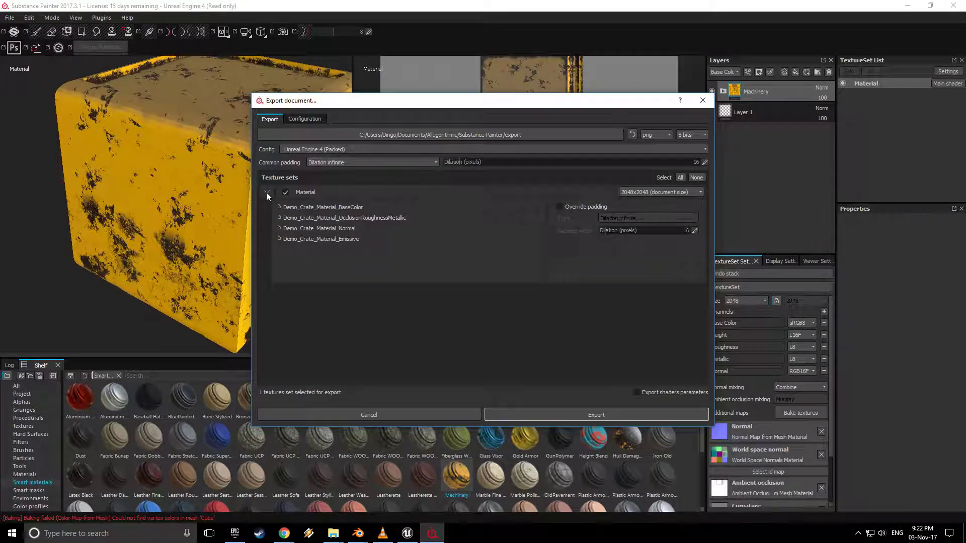
{"action": "left_click", "coordinate": [266, 192]}
Set the export folder to E:/Blends_SSD/Descension and export the textures as 8-bit PNG with the Unreal Engine 4 (Packed) configuration at 2048x2048.
{"action": "left_click", "coordinate": [458, 134]}
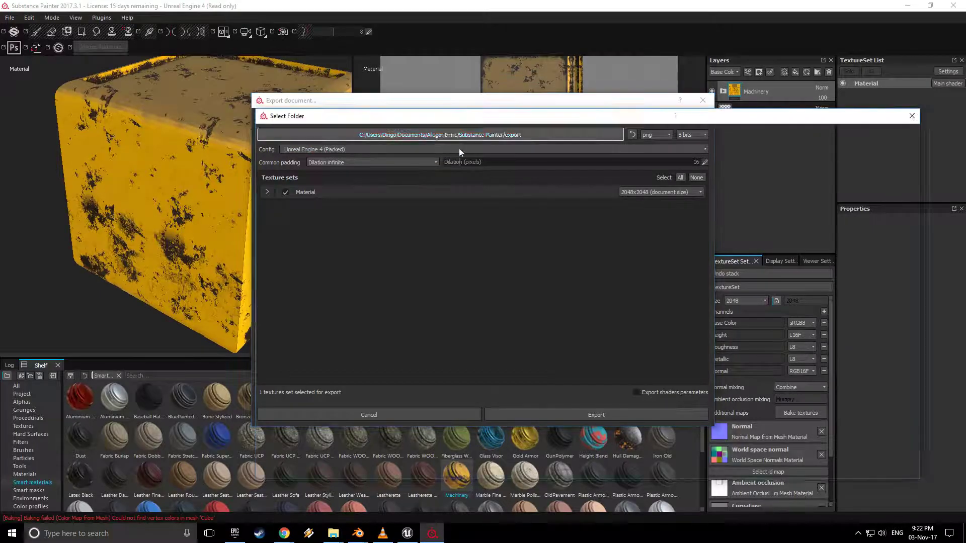
{"action": "left_click", "coordinate": [303, 385]}
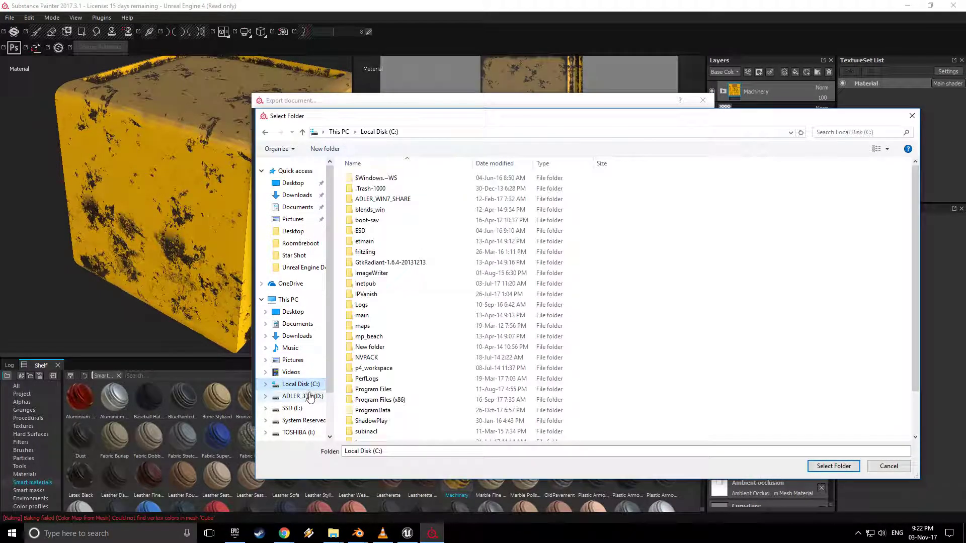
{"action": "left_click", "coordinate": [308, 398]}
{"action": "left_click", "coordinate": [292, 407]}
{"action": "double_click", "coordinate": [378, 199]}
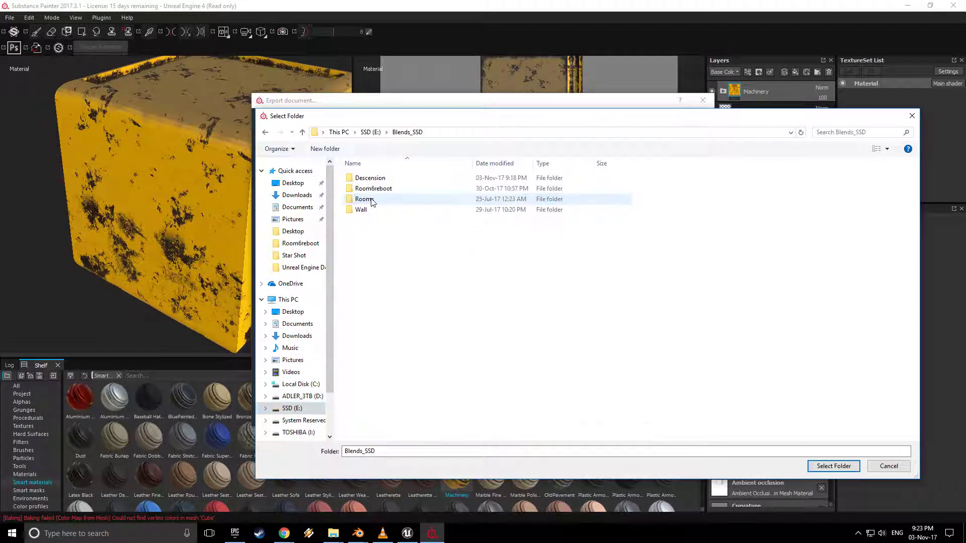
{"action": "double_click", "coordinate": [372, 179]}
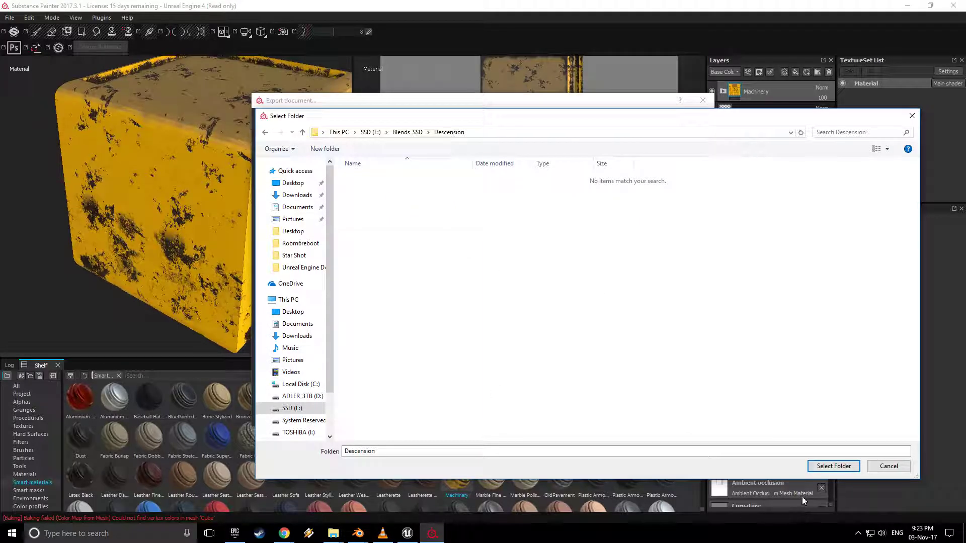
{"action": "left_click", "coordinate": [835, 468]}
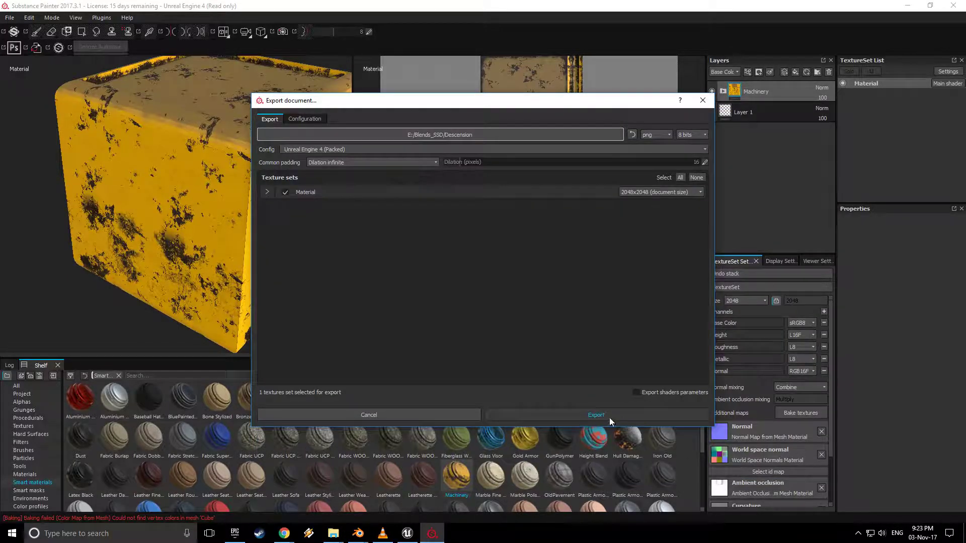
{"action": "left_click", "coordinate": [608, 418]}
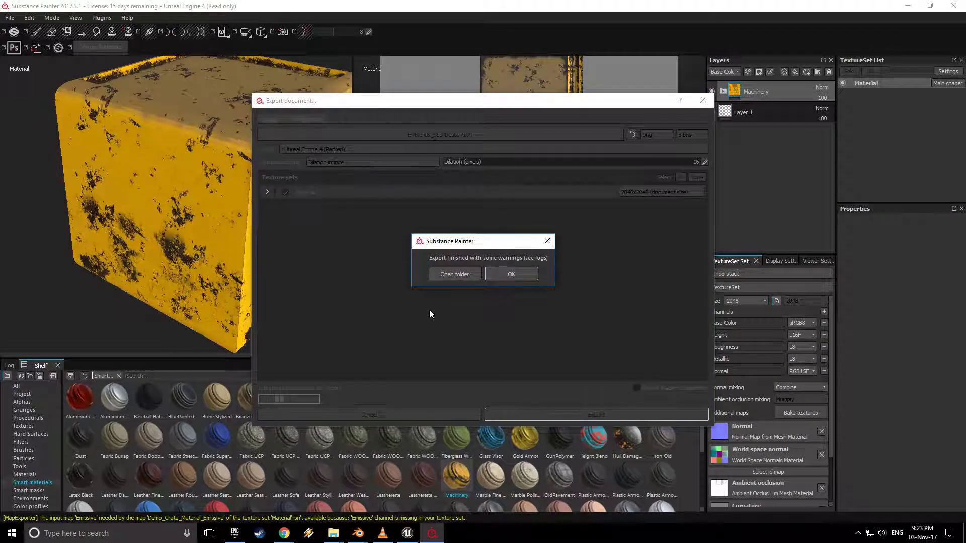
{"action": "left_click", "coordinate": [509, 274]}
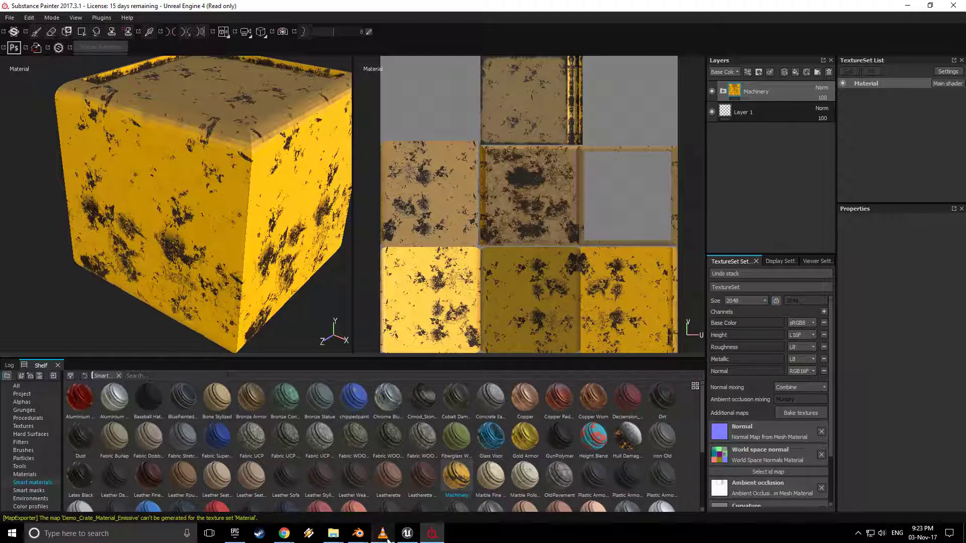
Switch to Unreal Editor and import the exported base color, normal and OcclusionRoughnessMetallic textures into the Demo_Crate content folder.
{"action": "left_click", "coordinate": [407, 533]}
{"action": "left_click", "coordinate": [106, 363]}
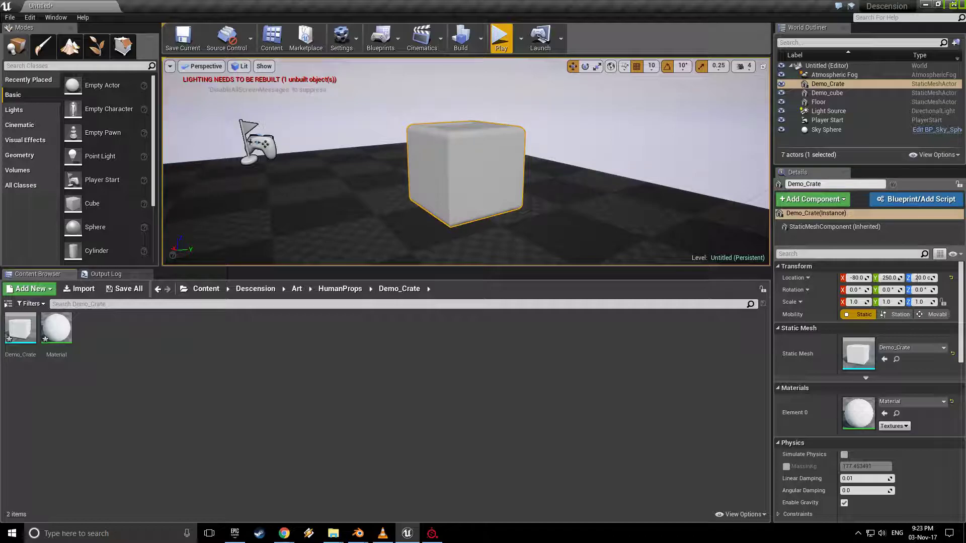
{"action": "left_click", "coordinate": [333, 533]}
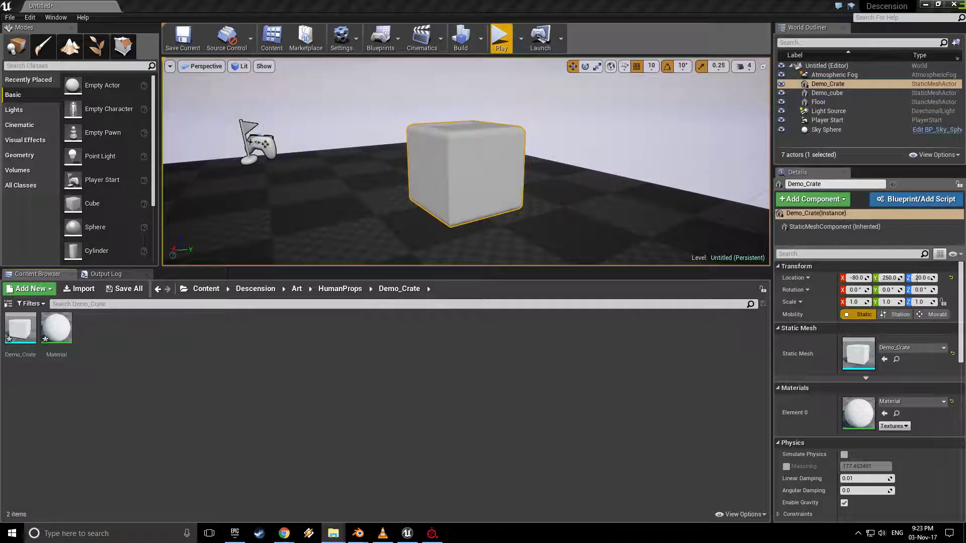
{"action": "left_click_drag", "start_coordinate": [964, 217], "coordinate": [378, 367]}
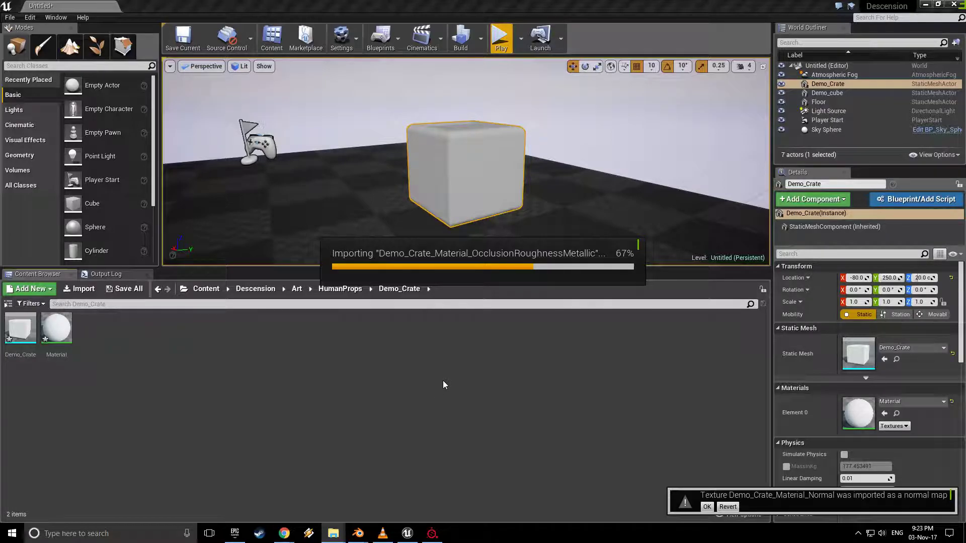
{"action": "left_click", "coordinate": [94, 419]}
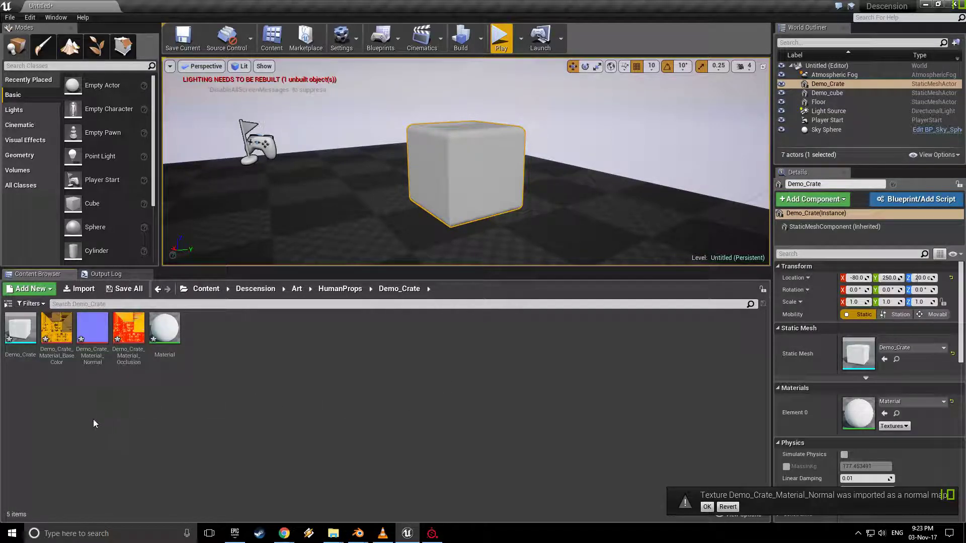
Create a material from the Demo_Crate base color texture and name it M_Demo_crate.
{"action": "right_click", "coordinate": [56, 328]}
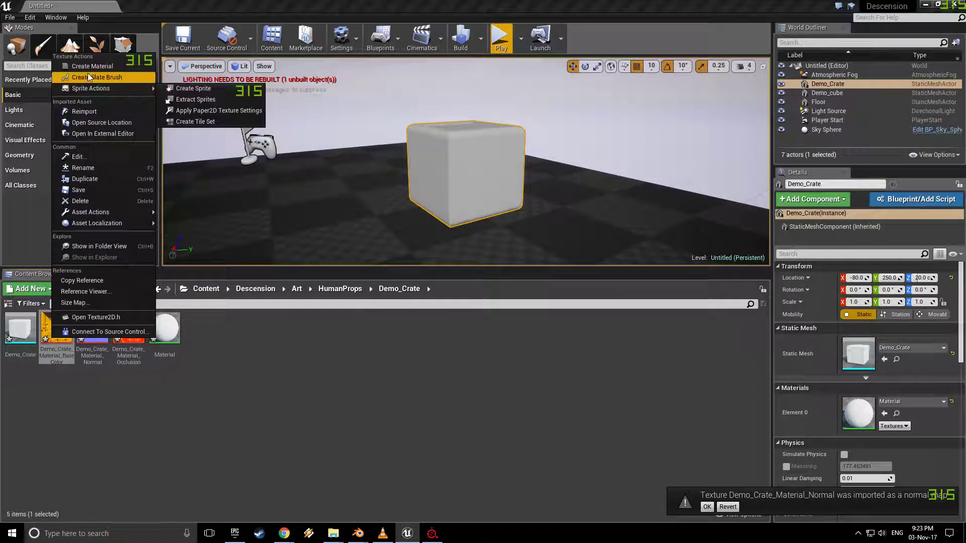
{"action": "left_click", "coordinate": [88, 70]}
{"action": "type", "text": "D"}
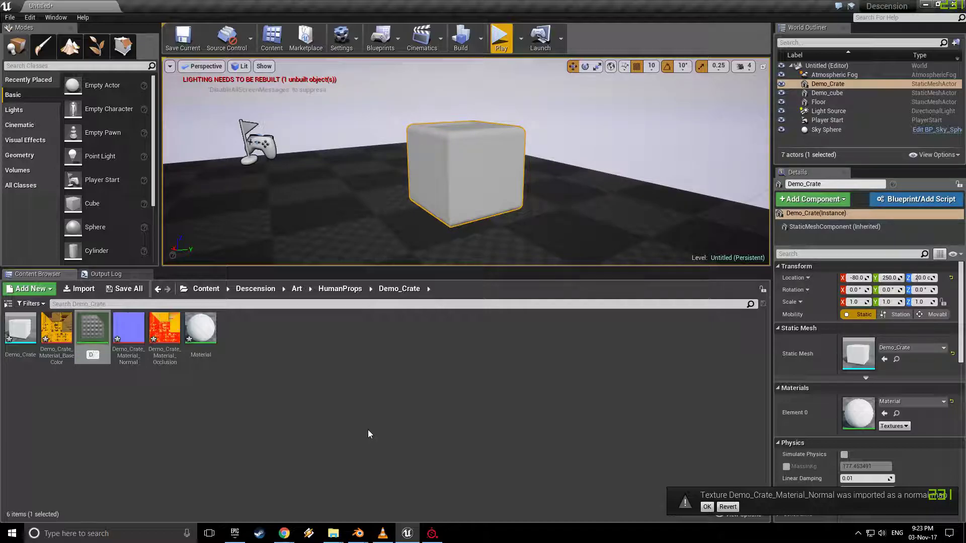
{"action": "type", "text": "emo_crat"}
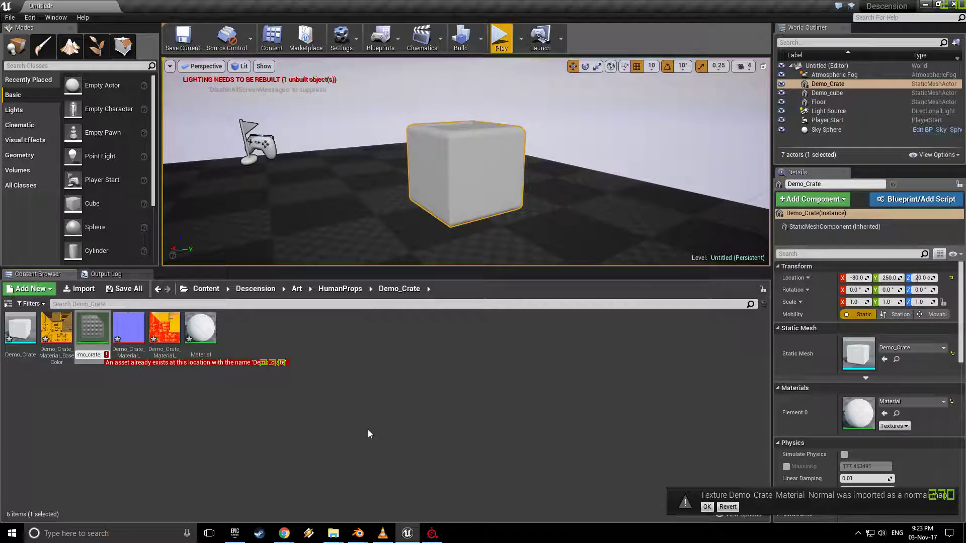
{"action": "key", "text": "Home"}
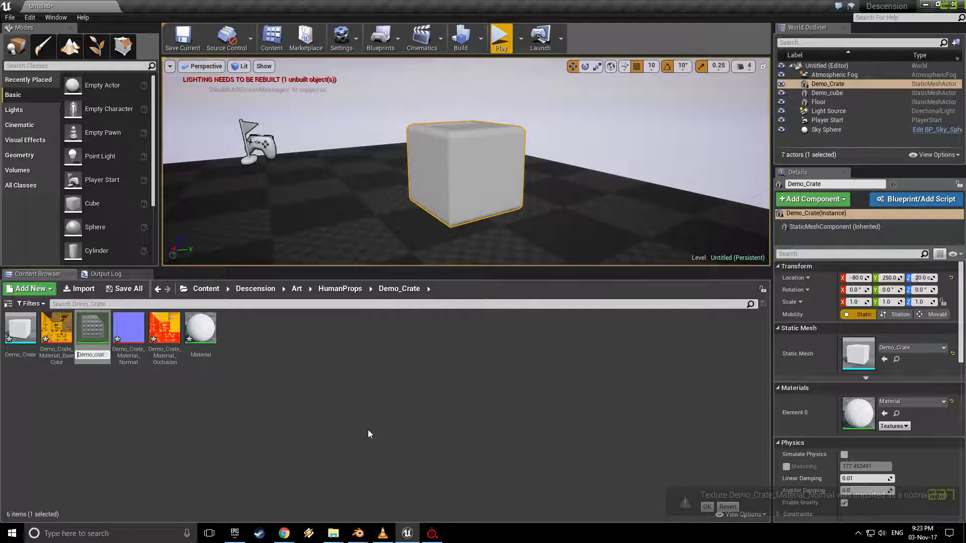
{"action": "type", "text": "M_"}
{"action": "key", "text": "End"}
{"action": "type", "text": "e"}
{"action": "key", "text": "Return"}
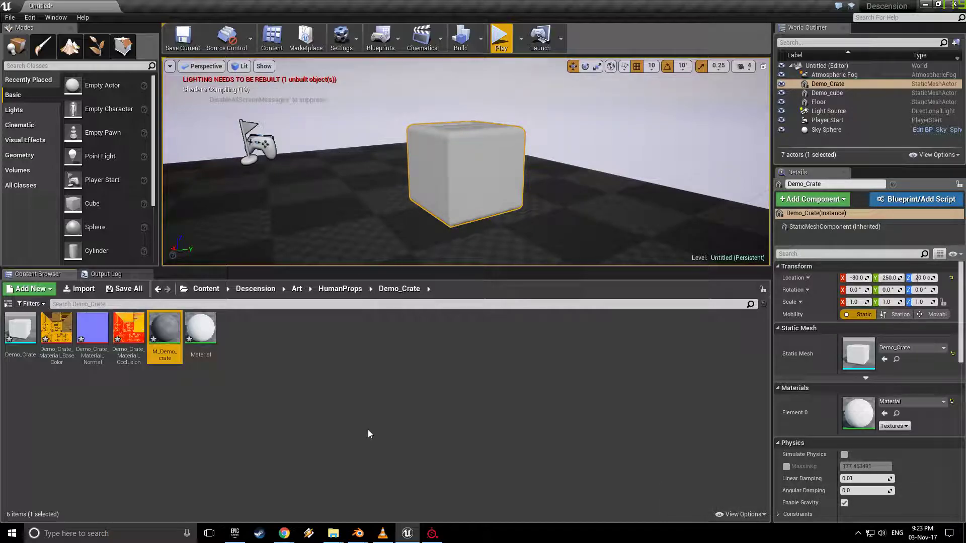
Open M_Demo_crate beside the content browser and add the normal and OcclusionRoughnessMetallic textures to its graph as texture samples.
{"action": "double_click", "coordinate": [163, 337]}
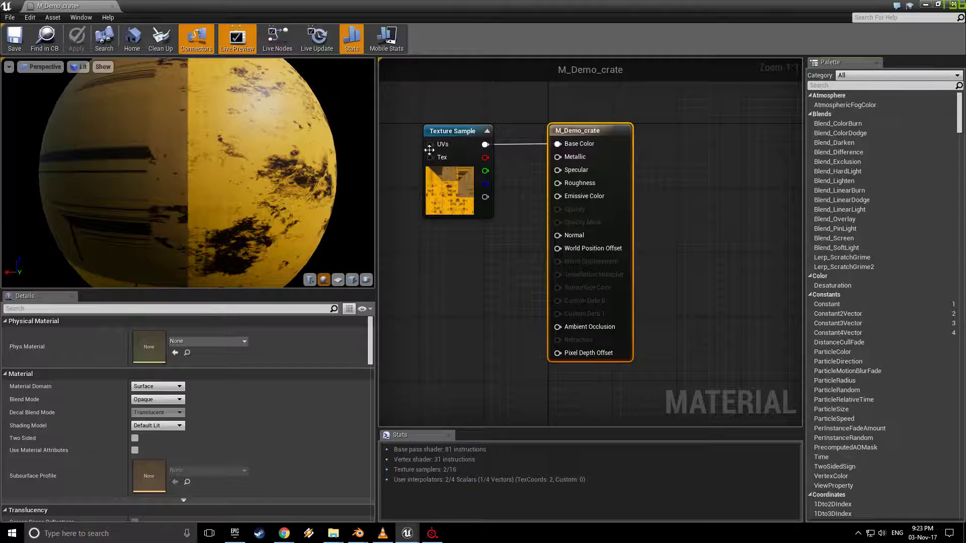
{"action": "left_click_drag", "start_coordinate": [427, 12], "coordinate": [652, 59]}
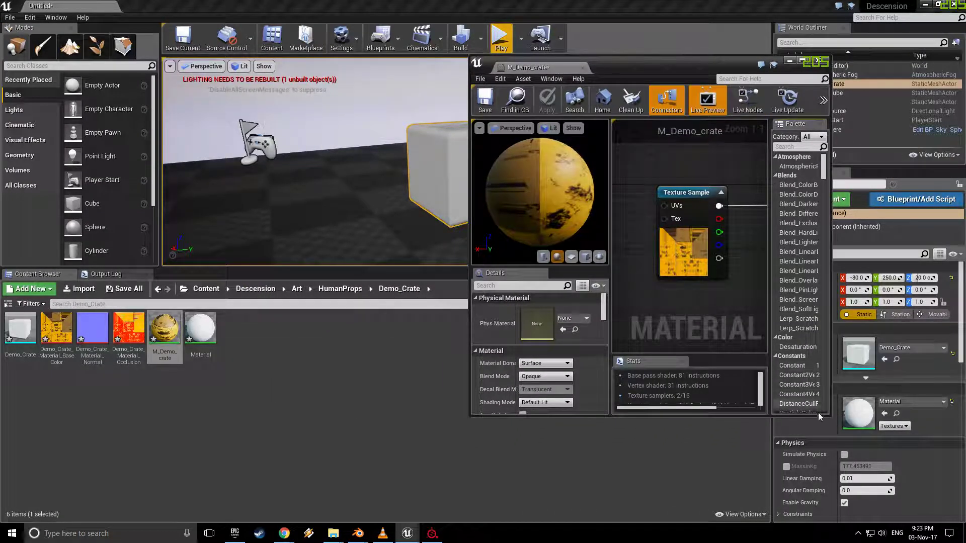
{"action": "left_click_drag", "start_coordinate": [831, 417], "coordinate": [965, 542]}
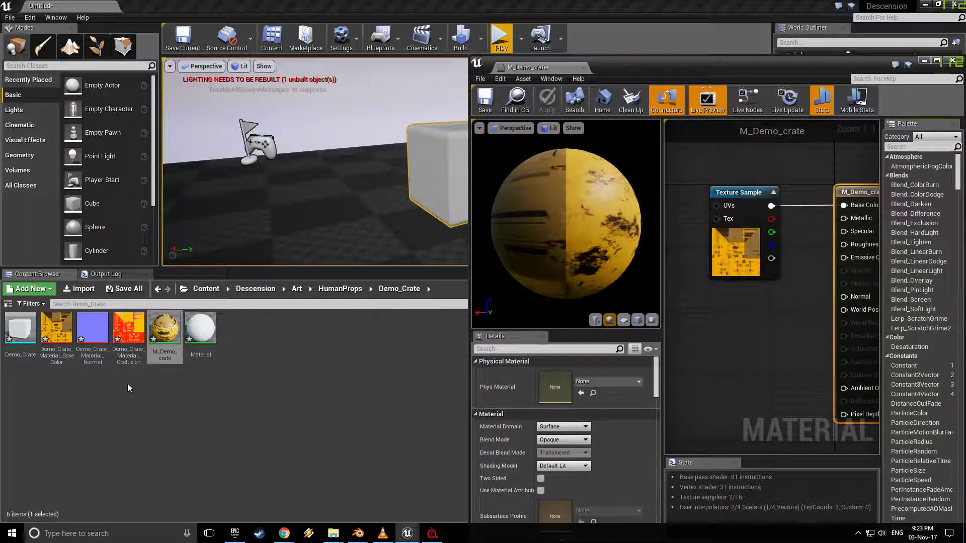
{"action": "left_click_drag", "start_coordinate": [92, 329], "coordinate": [696, 296]}
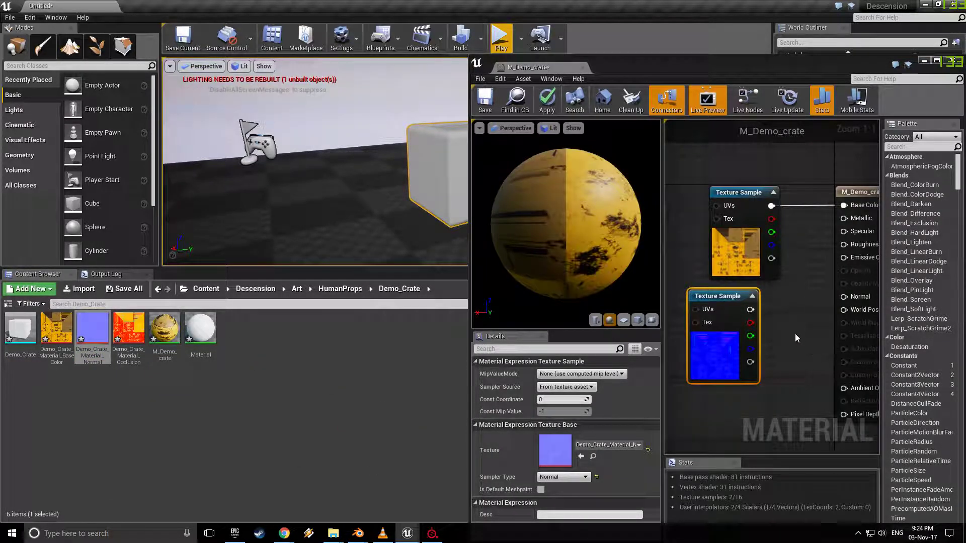
{"action": "right_click_drag", "start_coordinate": [796, 338], "coordinate": [762, 244]}
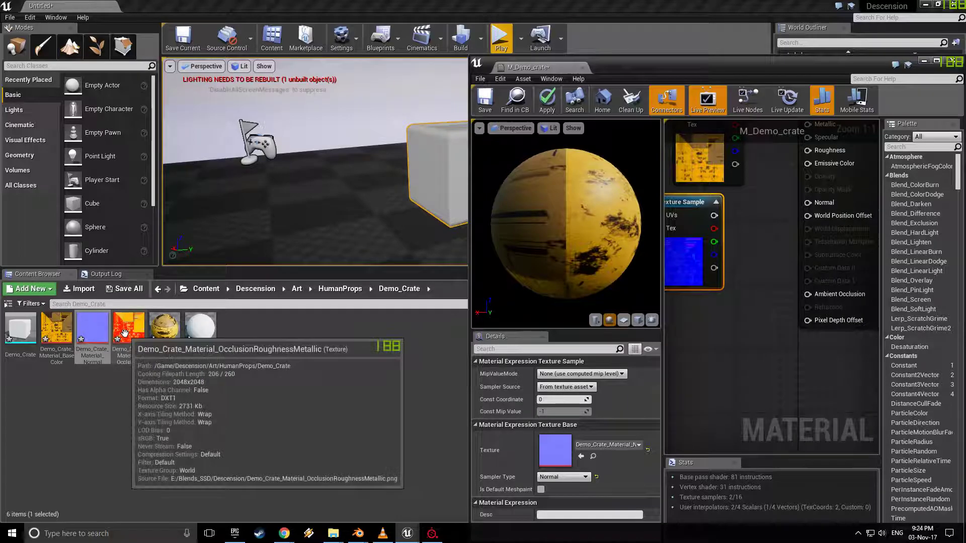
{"action": "left_click_drag", "start_coordinate": [125, 333], "coordinate": [709, 335]}
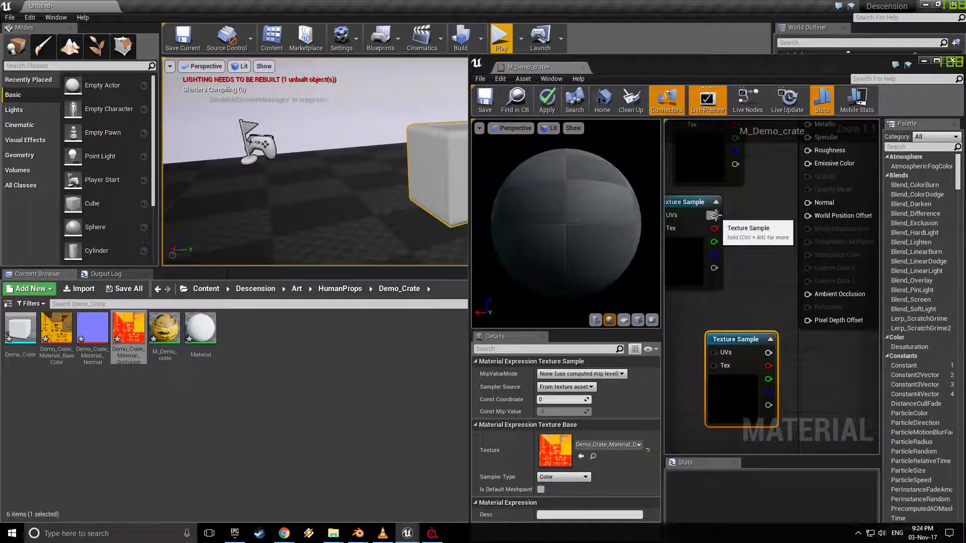
Connect the normal sample to Normal, and the packed sample's red, green and blue channels to Ambient Occlusion, Roughness and Metallic.
{"action": "left_click_drag", "start_coordinate": [715, 216], "coordinate": [807, 202]}
{"action": "left_click_drag", "start_coordinate": [768, 365], "coordinate": [806, 295]}
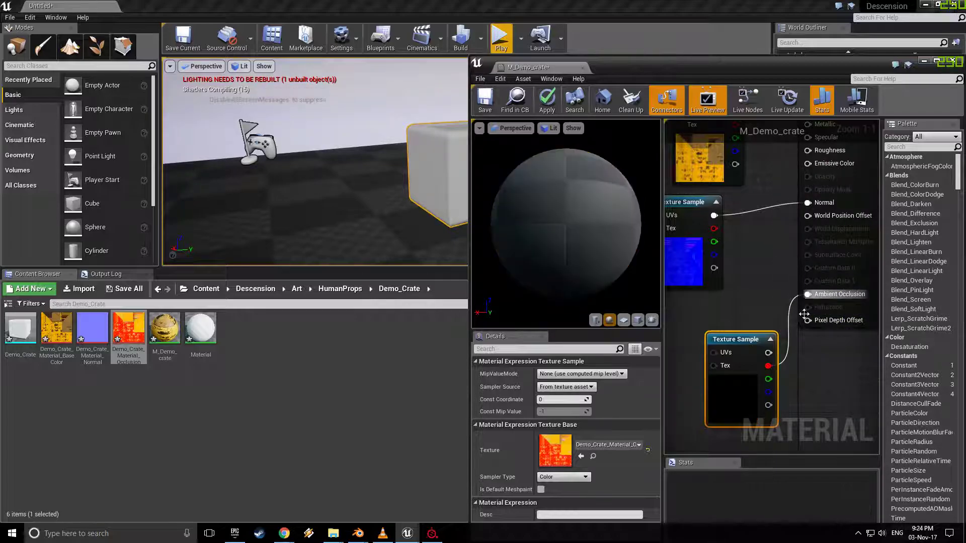
{"action": "left_click_drag", "start_coordinate": [768, 379], "coordinate": [806, 151]}
{"action": "right_click_drag", "start_coordinate": [767, 167], "coordinate": [786, 239]}
{"action": "right_click_drag", "start_coordinate": [770, 392], "coordinate": [742, 348]}
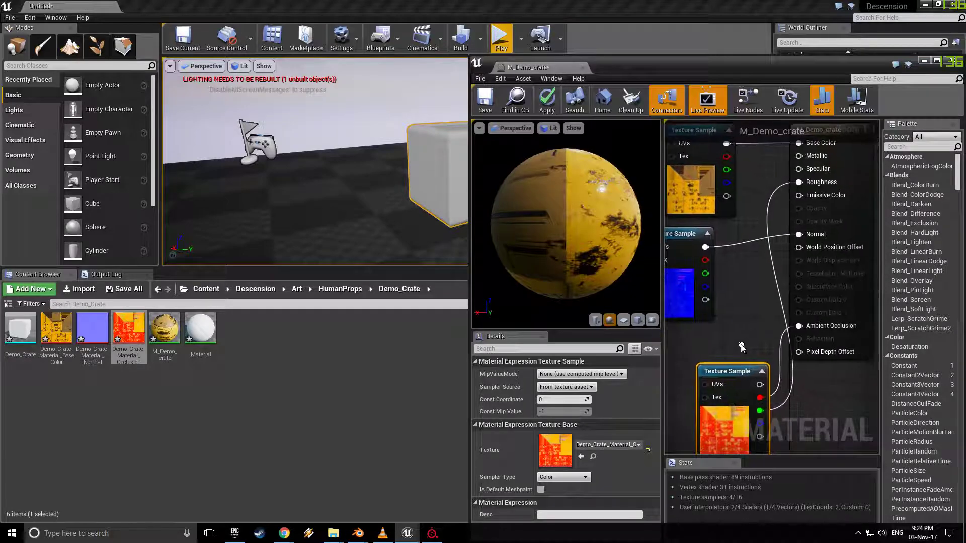
{"action": "left_click_drag", "start_coordinate": [760, 424], "coordinate": [799, 331]}
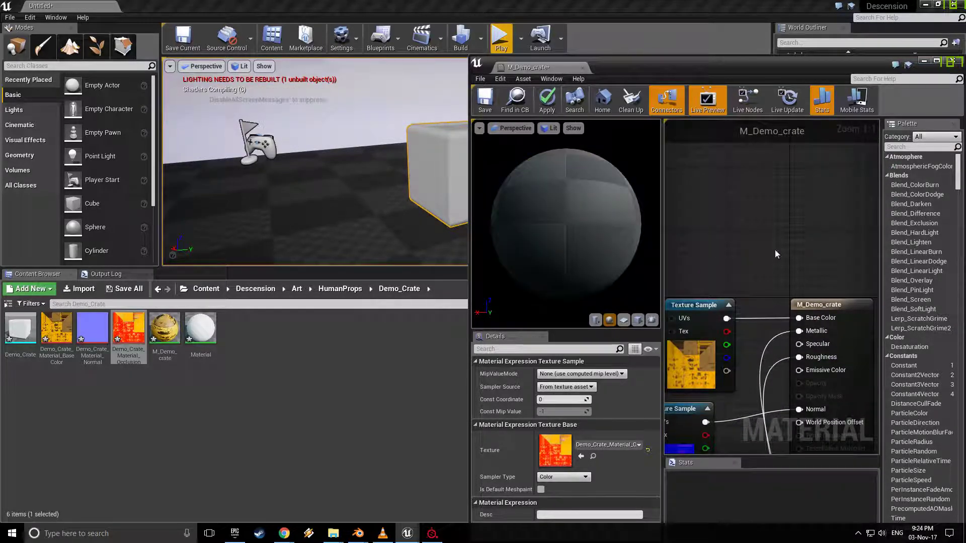
Preview M_Demo_crate on a cube, then save the material and close its editor.
{"action": "right_click_drag", "start_coordinate": [774, 249], "coordinate": [772, 186]}
{"action": "right_click_drag", "start_coordinate": [768, 223], "coordinate": [786, 165]}
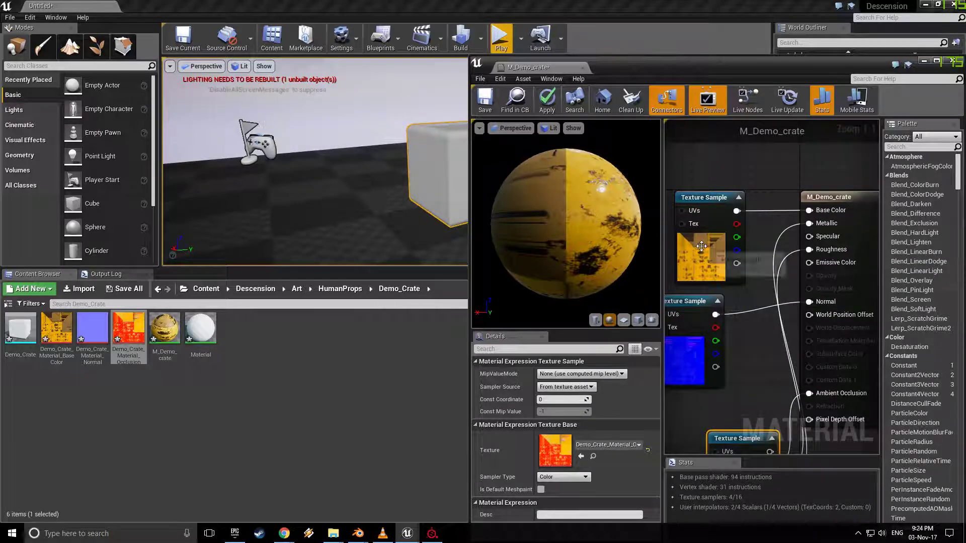
{"action": "left_click", "coordinate": [638, 320]}
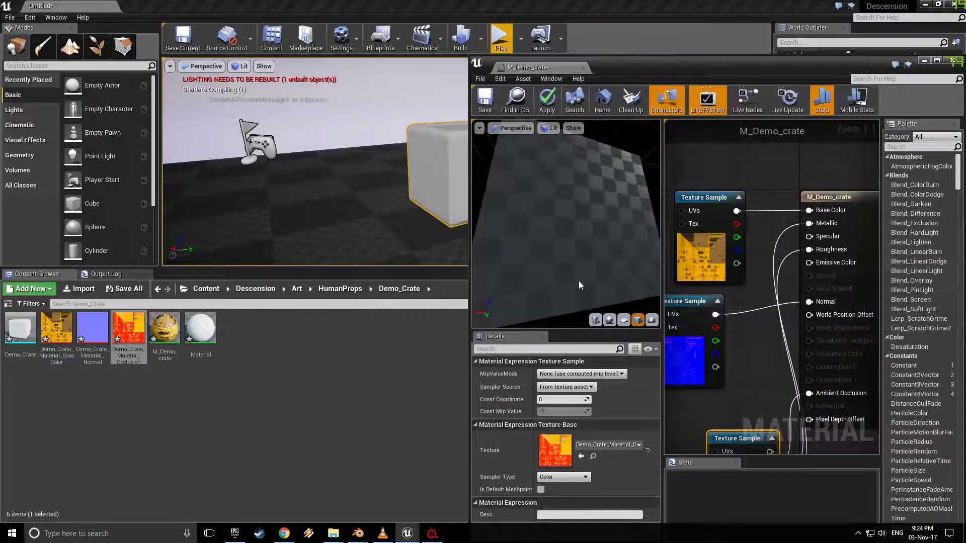
{"action": "left_click", "coordinate": [486, 101]}
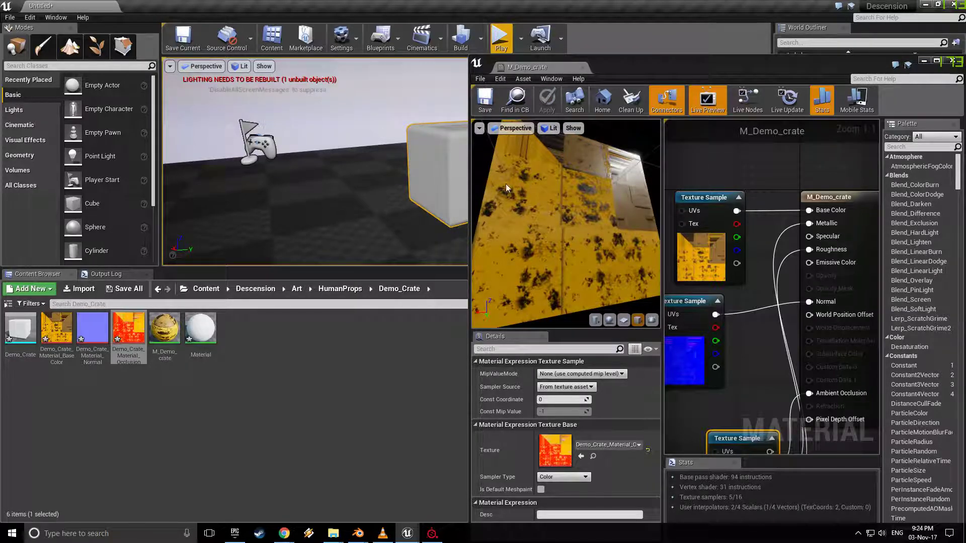
{"action": "left_click", "coordinate": [582, 67]}
{"action": "left_click", "coordinate": [303, 367]}
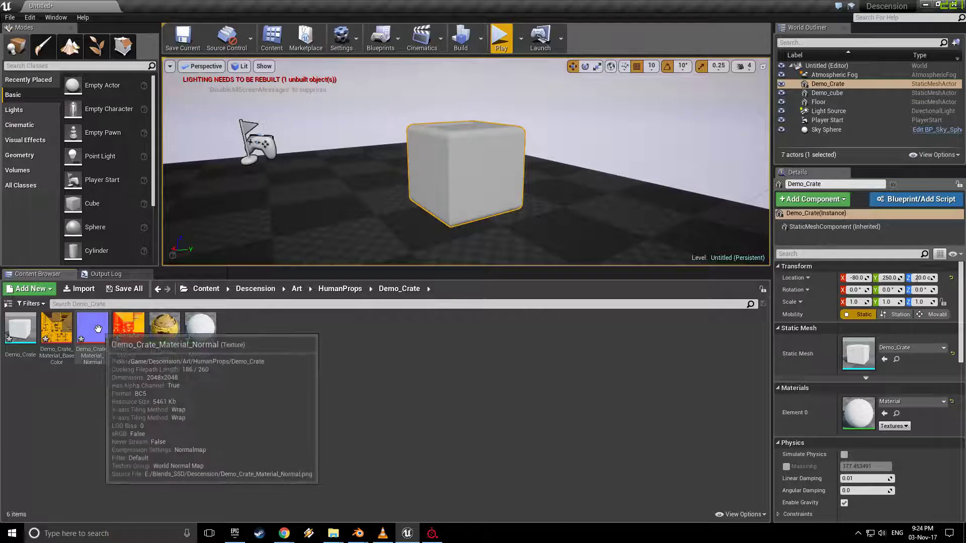
Disable sRGB on the Demo_Crate OcclusionRoughnessMetallic texture, save it and close its editor.
{"action": "left_click", "coordinate": [134, 325]}
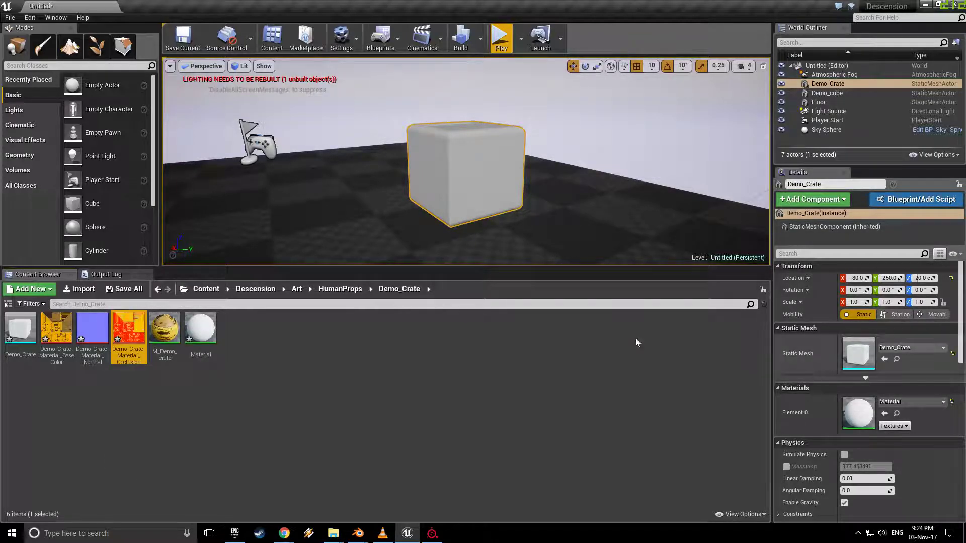
{"action": "double_click", "coordinate": [122, 323]}
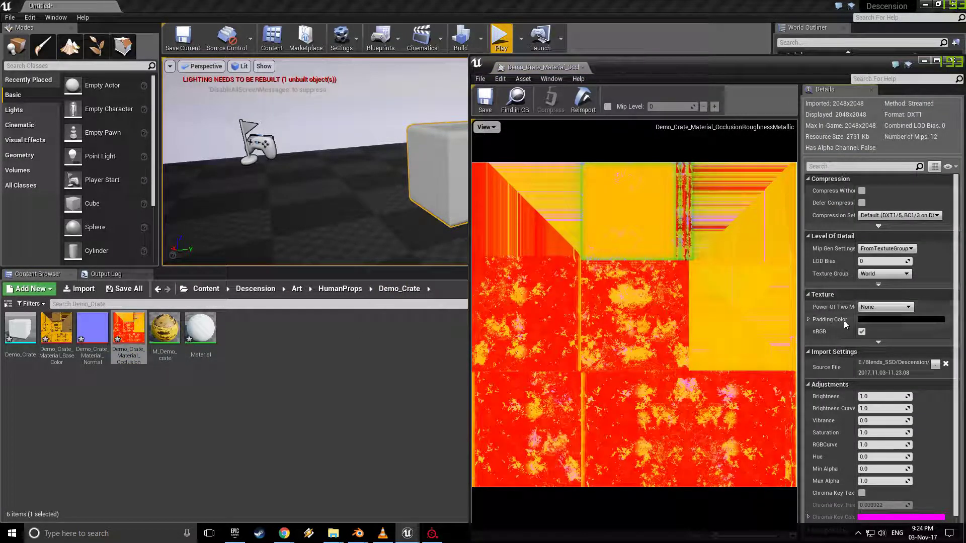
{"action": "left_click", "coordinate": [862, 332]}
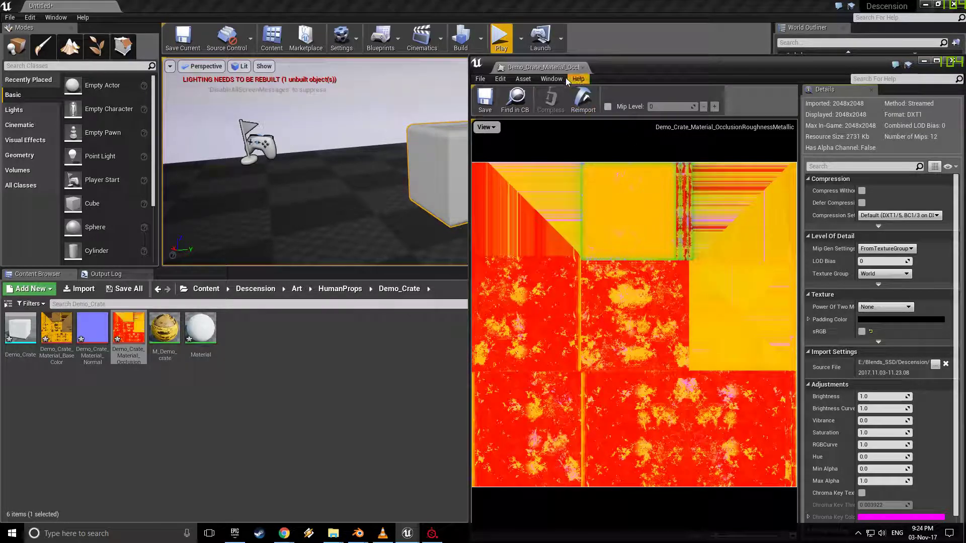
{"action": "left_click", "coordinate": [485, 101]}
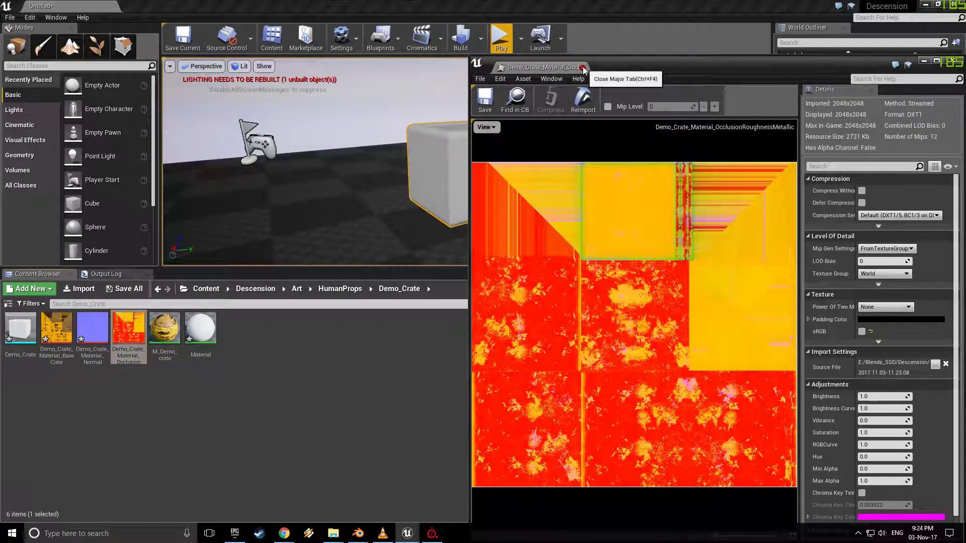
{"action": "left_click", "coordinate": [258, 383]}
Assign M_Demo_crate to material Element 0 of the Demo_Crate actor placed in the level.
{"action": "left_click", "coordinate": [35, 336]}
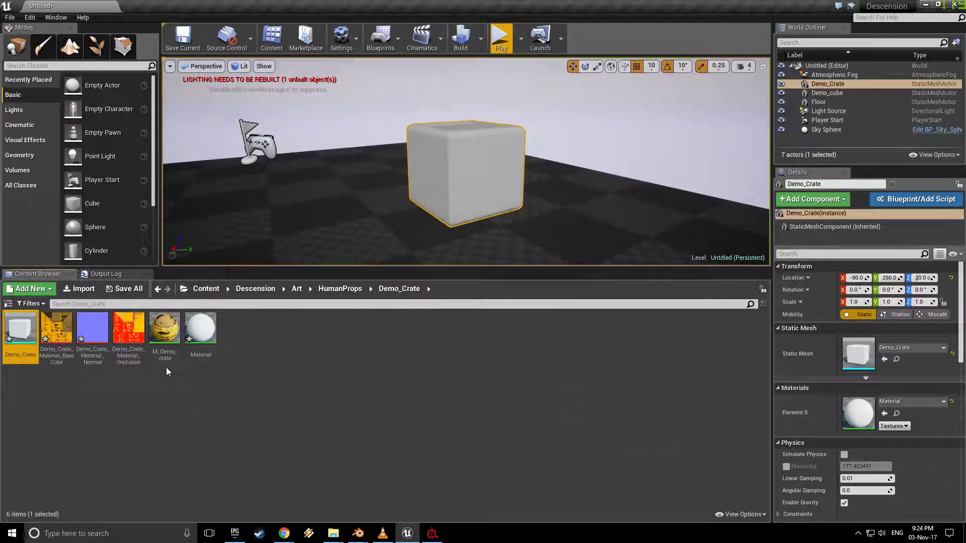
{"action": "left_click", "coordinate": [164, 334]}
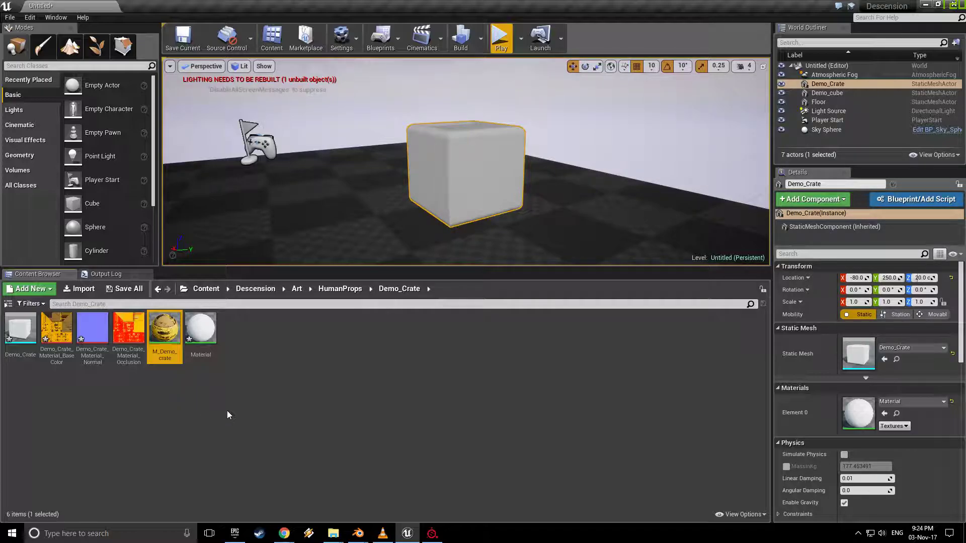
{"action": "left_click", "coordinate": [20, 330]}
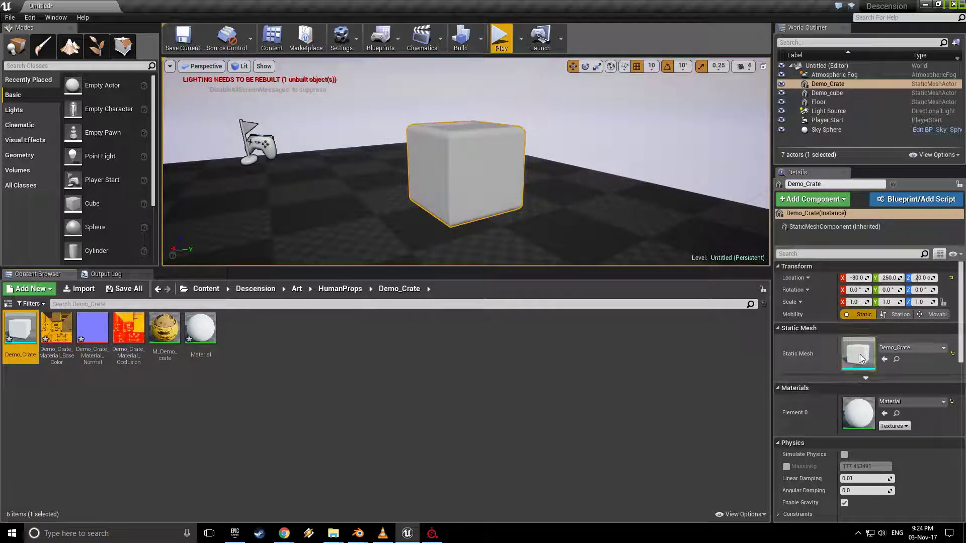
{"action": "left_click", "coordinate": [903, 403]}
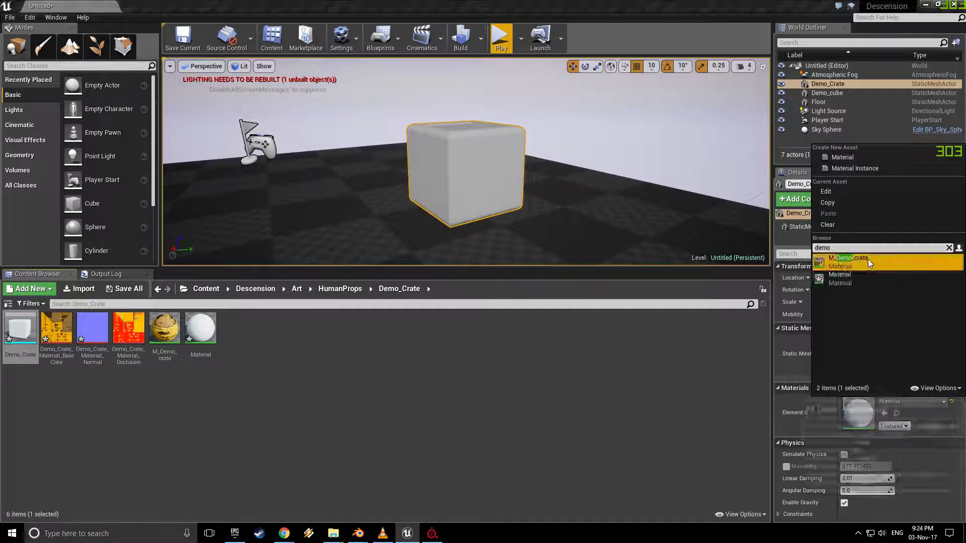
{"action": "left_click", "coordinate": [867, 258]}
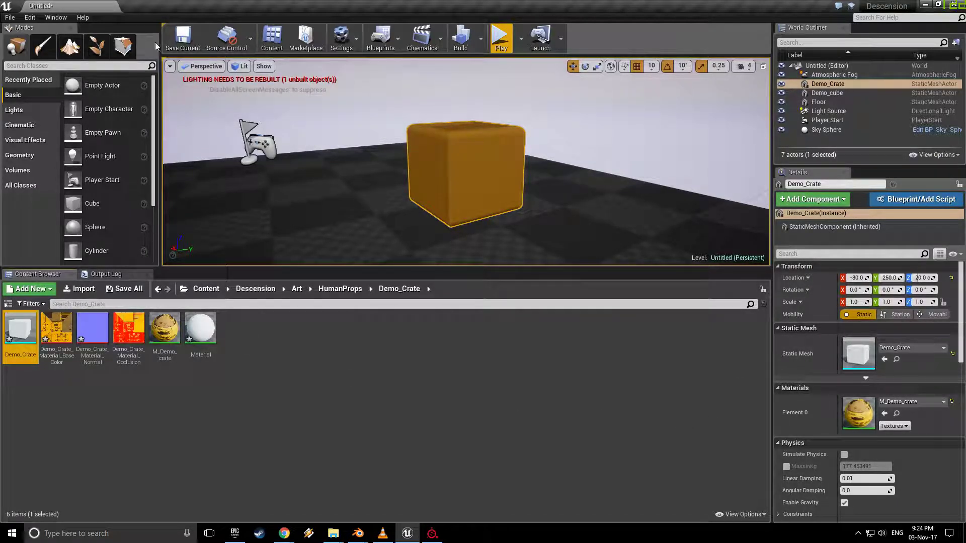
{"action": "left_click", "coordinate": [174, 40]}
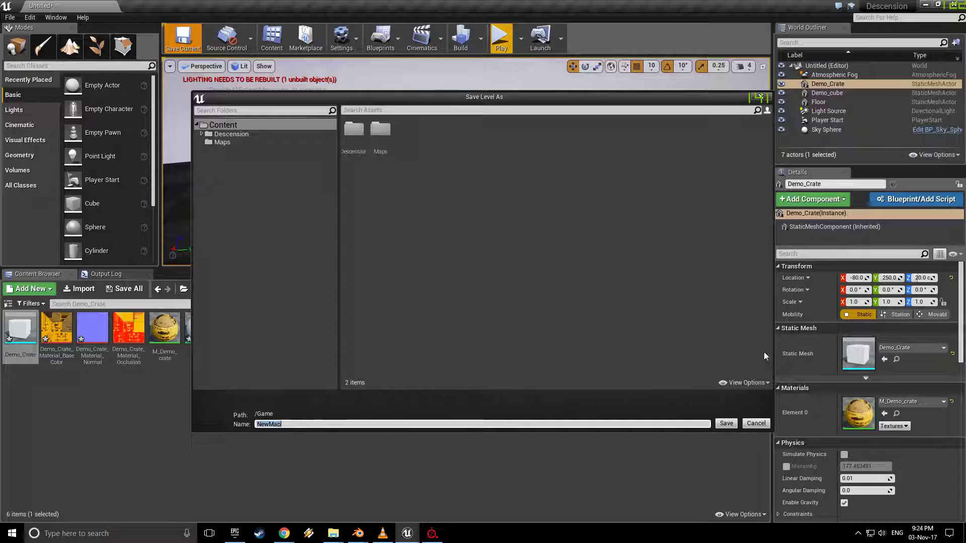
{"action": "left_click", "coordinate": [760, 96]}
{"action": "right_click_drag", "start_coordinate": [532, 175], "coordinate": [518, 187]}
Open the Demo_Crate static mesh asset and assign M_Demo_crate to its Element 0 material slot.
{"action": "double_click", "coordinate": [23, 328]}
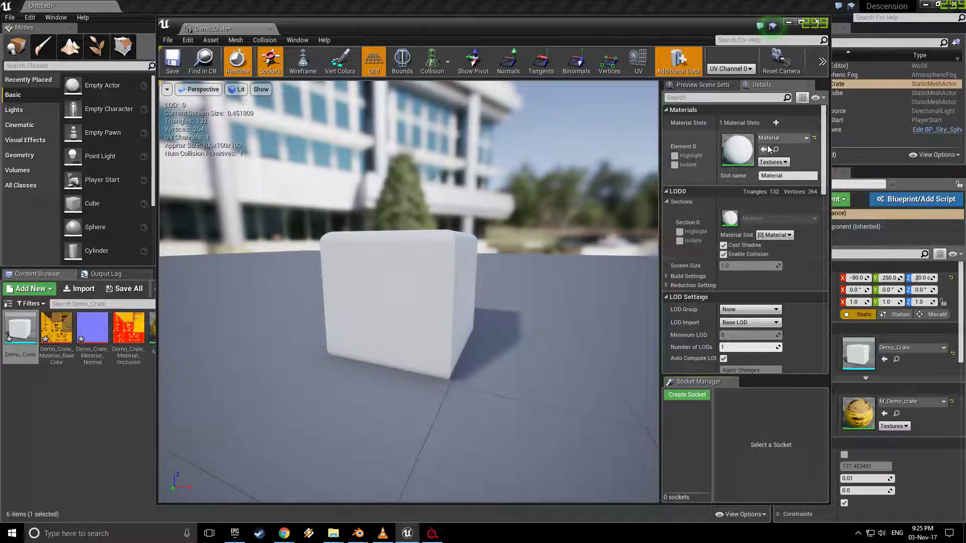
{"action": "left_click", "coordinate": [784, 137]}
{"action": "type", "text": "demo"}
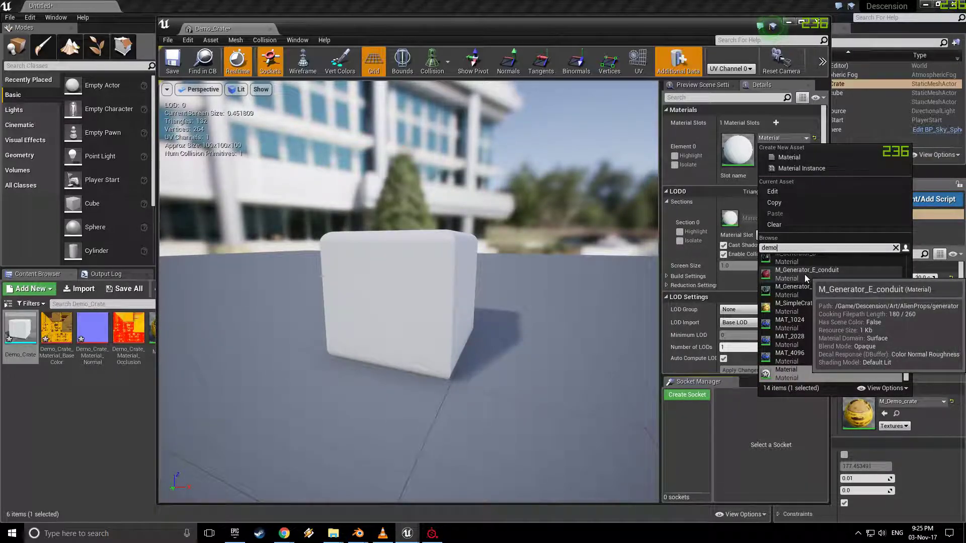
{"action": "left_click", "coordinate": [814, 264]}
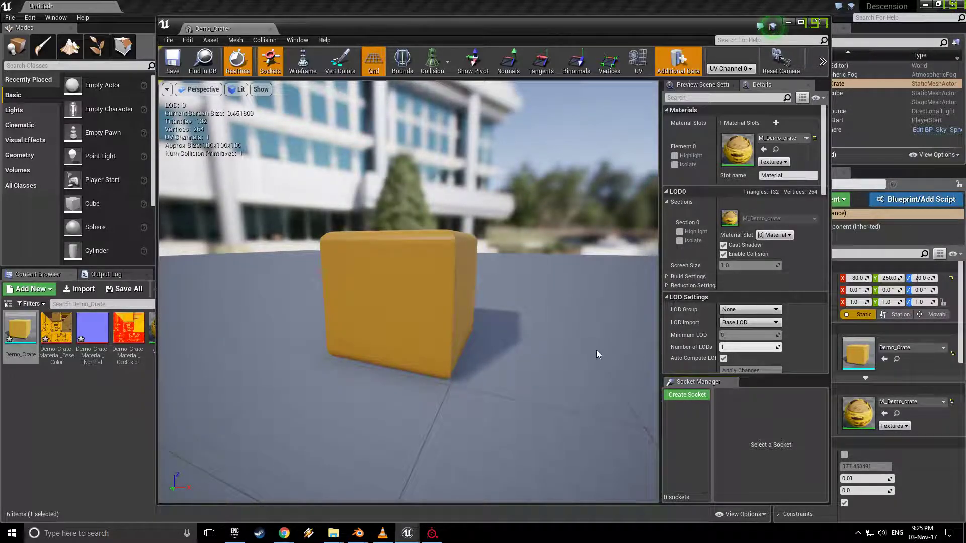
Display UV channel 0 of the Demo_Crate mesh to check its unwrap, then close the mesh editor.
{"action": "left_click", "coordinate": [645, 70]}
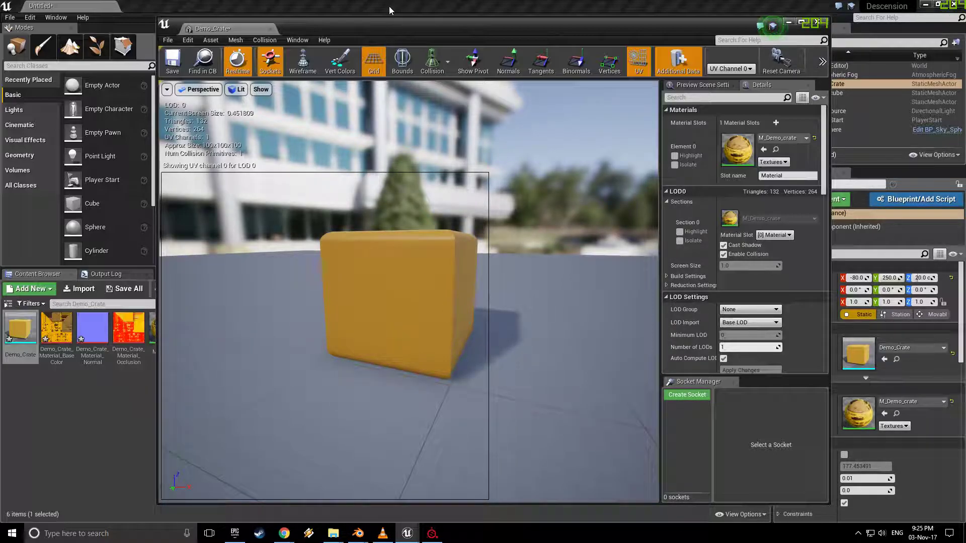
{"action": "left_click", "coordinate": [95, 425]}
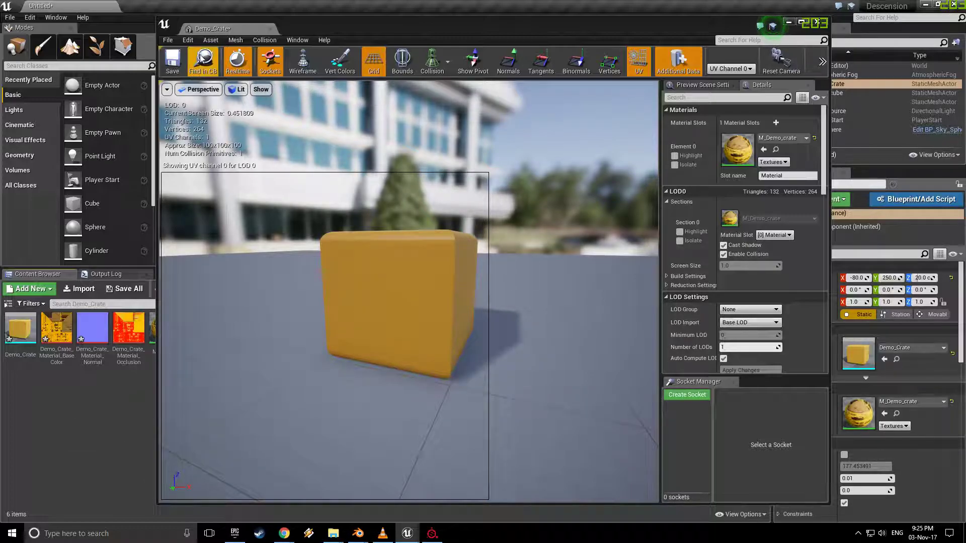
{"action": "left_click", "coordinate": [270, 28]}
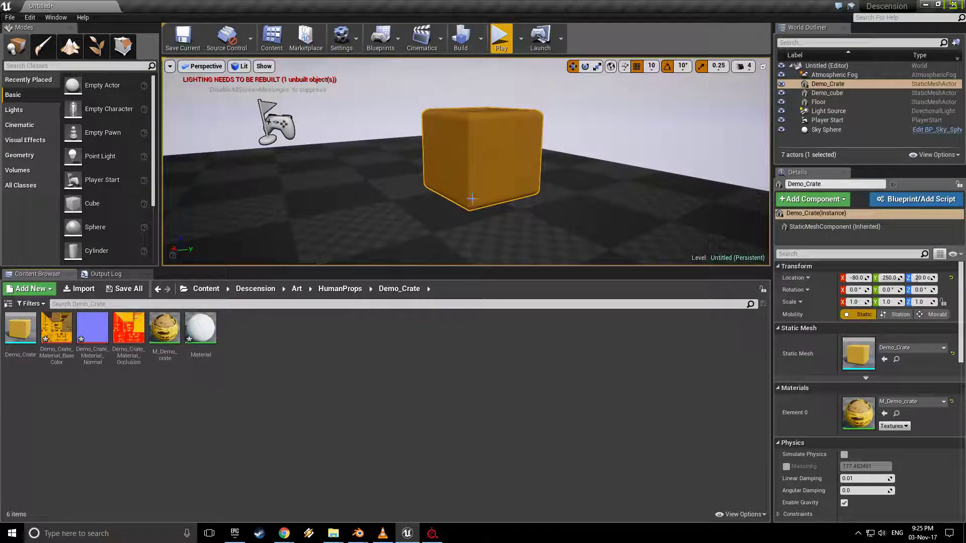
Reimport the Demo_Crate static mesh from its source file and inspect the textured crate in the level.
{"action": "right_click", "coordinate": [14, 334]}
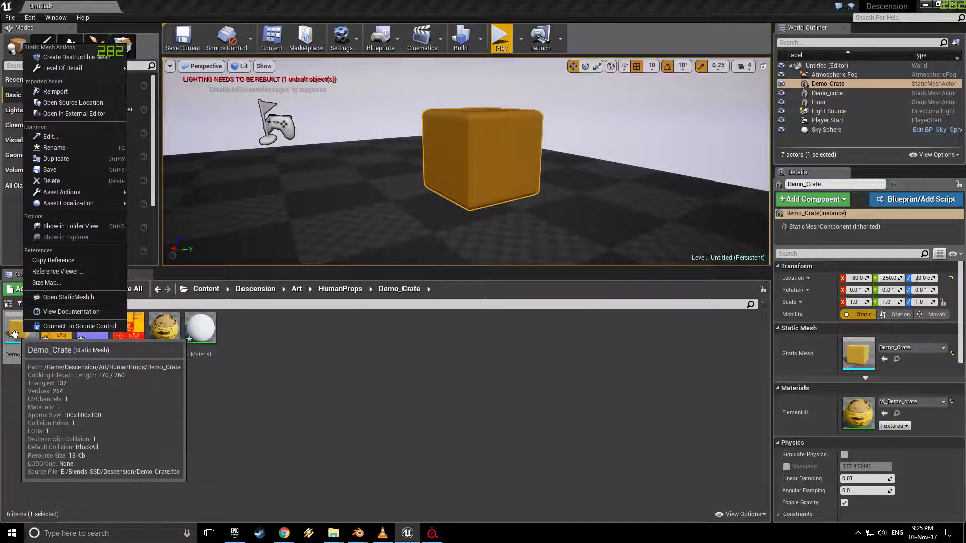
{"action": "left_click", "coordinate": [64, 92]}
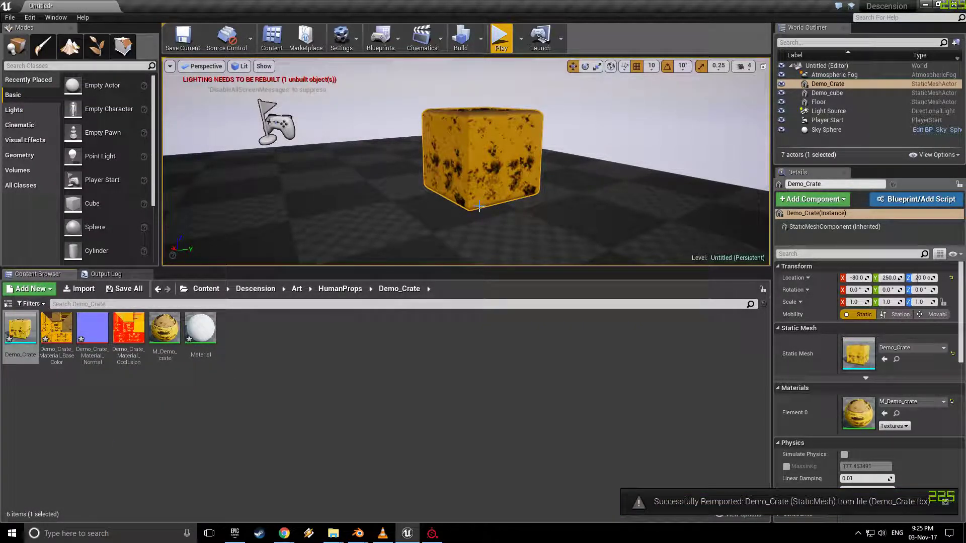
{"action": "right_click_drag", "start_coordinate": [472, 170], "coordinate": [476, 201]}
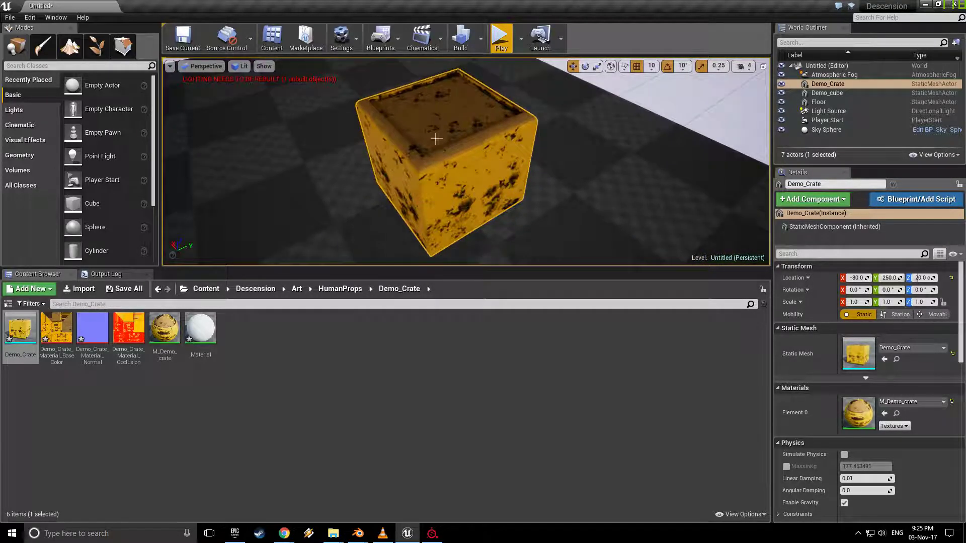
Open the Demo_Crate static mesh, inspect its simple collision around the crate, then save the mesh and close its editor.
{"action": "double_click", "coordinate": [27, 327]}
{"action": "right_click_drag", "start_coordinate": [517, 287], "coordinate": [452, 302]}
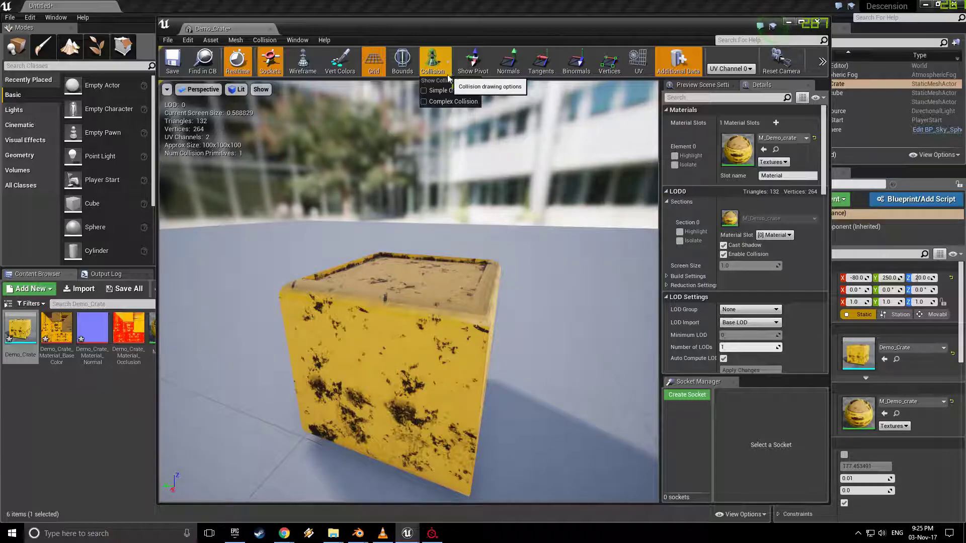
{"action": "left_click", "coordinate": [448, 91]}
{"action": "right_click_drag", "start_coordinate": [463, 211], "coordinate": [644, 241]}
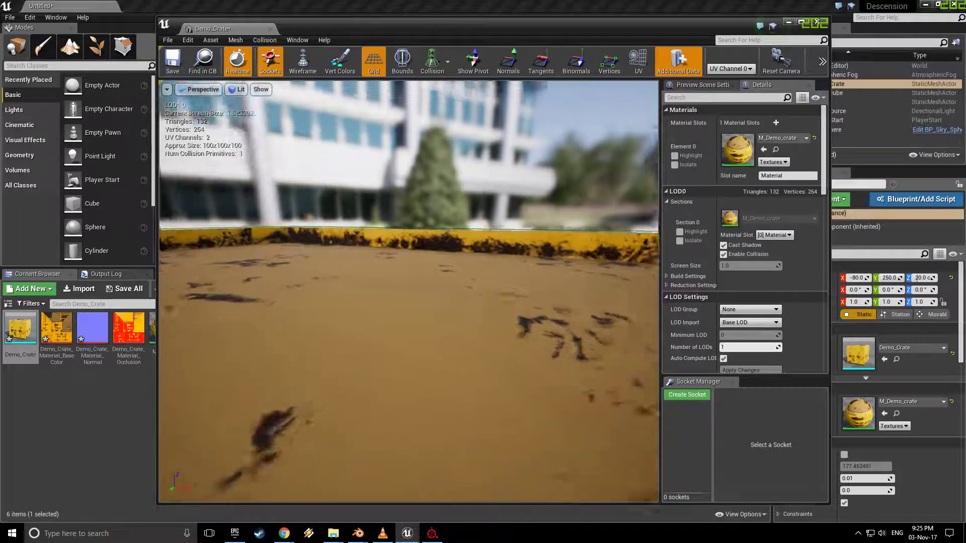
{"action": "right_click_drag", "start_coordinate": [433, 282], "coordinate": [375, 285]}
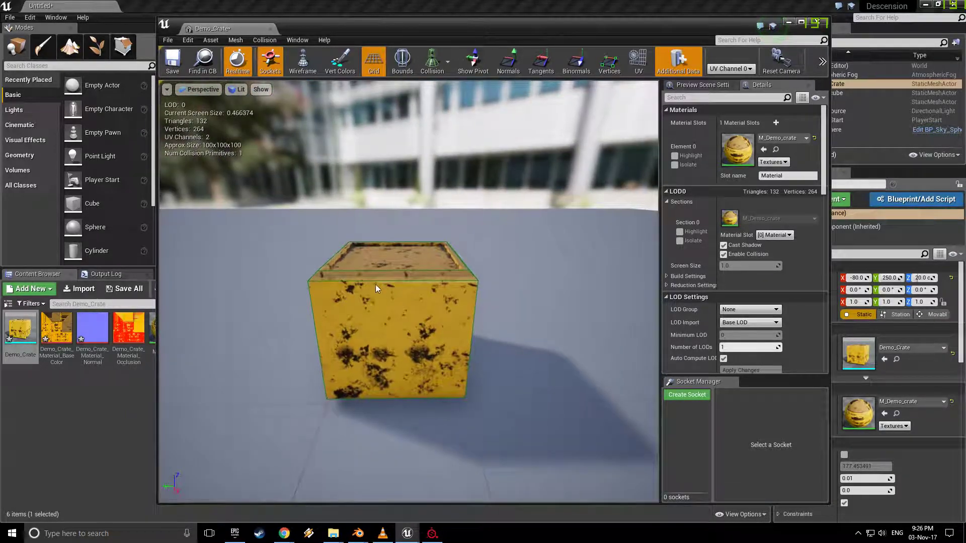
{"action": "left_click", "coordinate": [173, 59]}
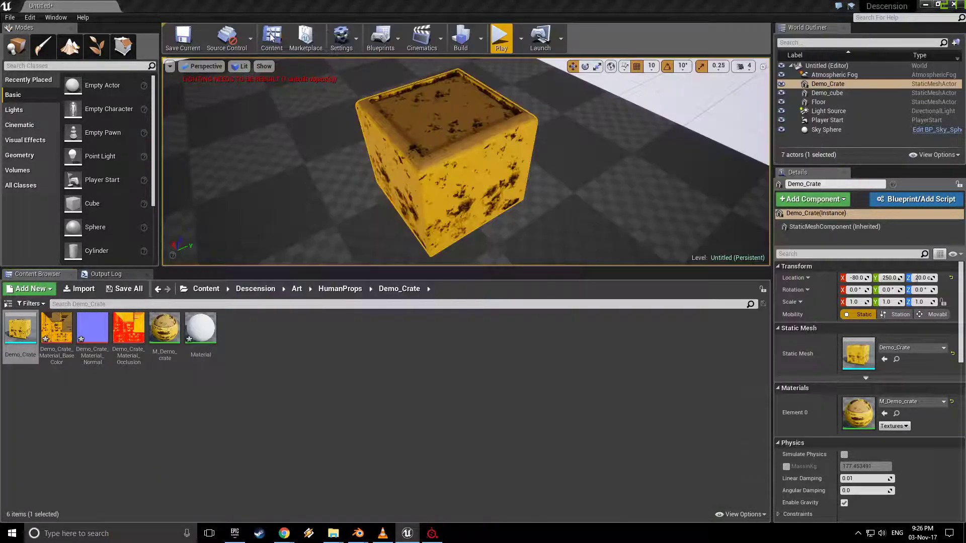
{"action": "left_click", "coordinate": [270, 28]}
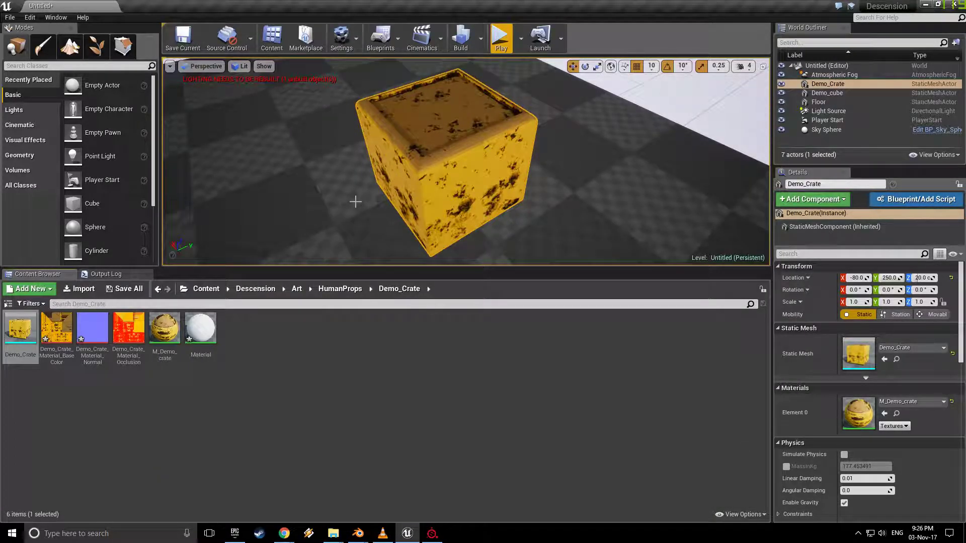